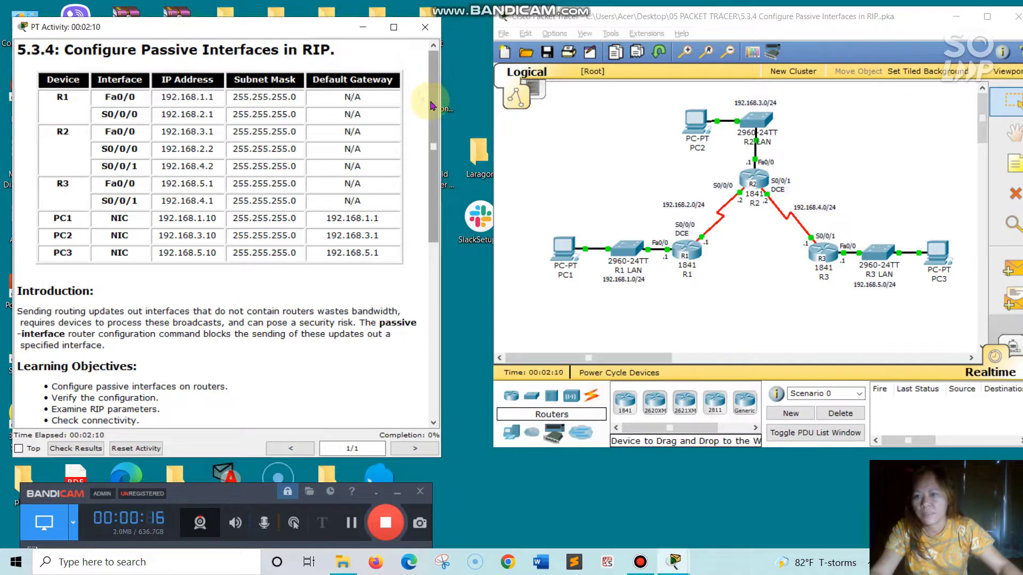
Scroll through the activity instructions to read the addressing table and task steps
scroll(429, 124, down, 1)
scroll(429, 124, down, 3)
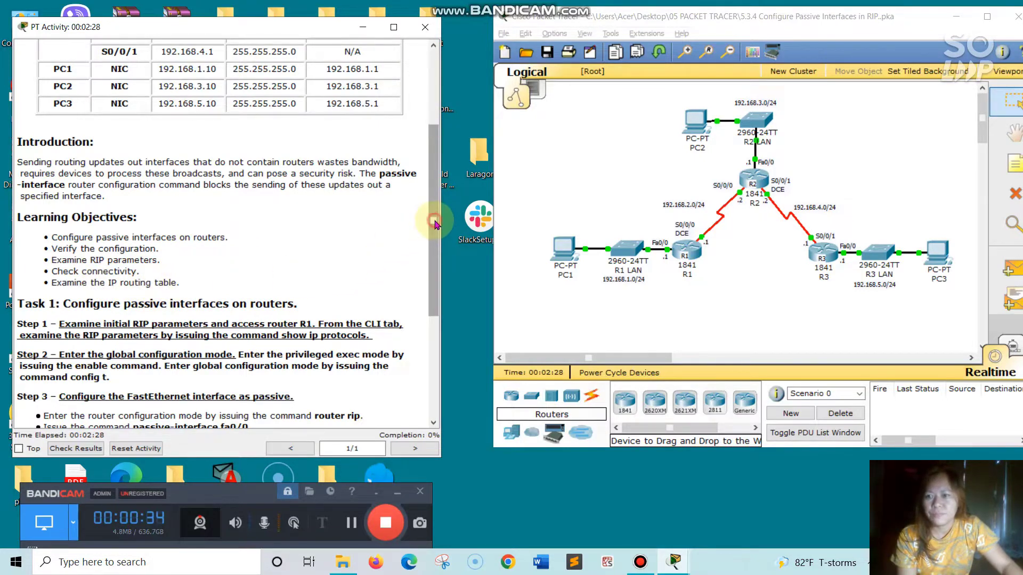
drag(434, 217, 429, 246)
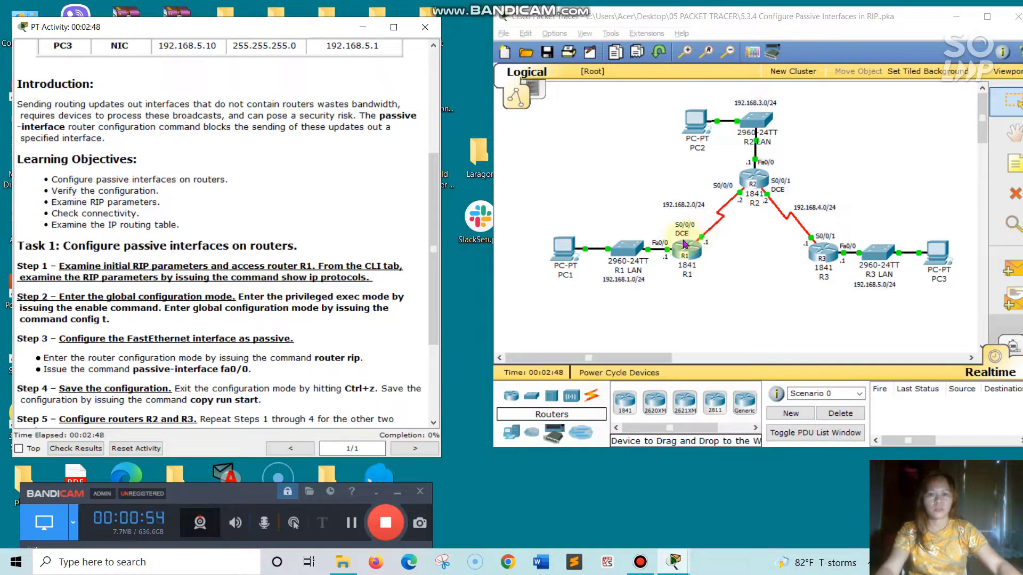
Open router R1's command line interface and enter privileged exec mode with the en command
click(694, 254)
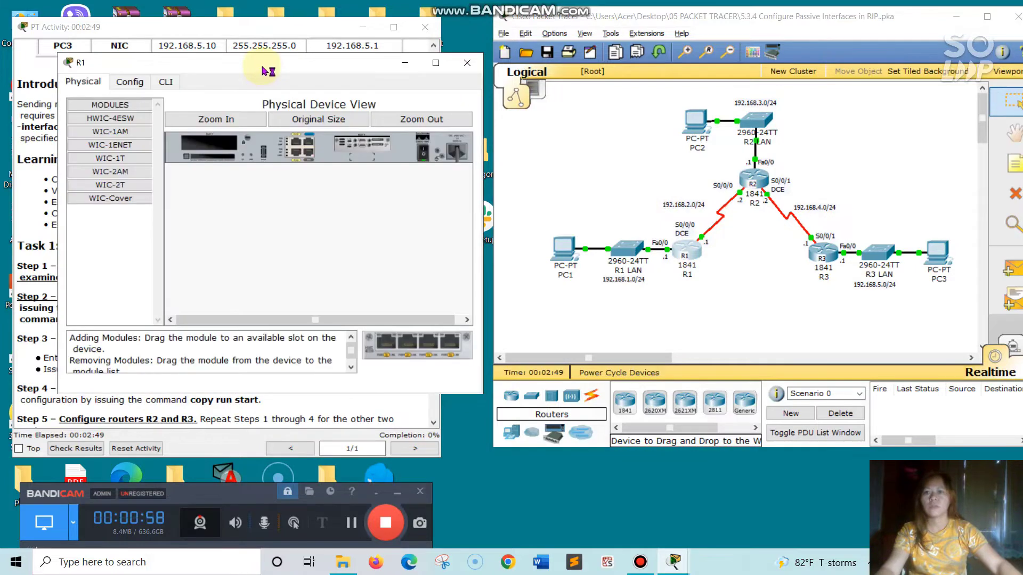
drag(260, 63, 607, 103)
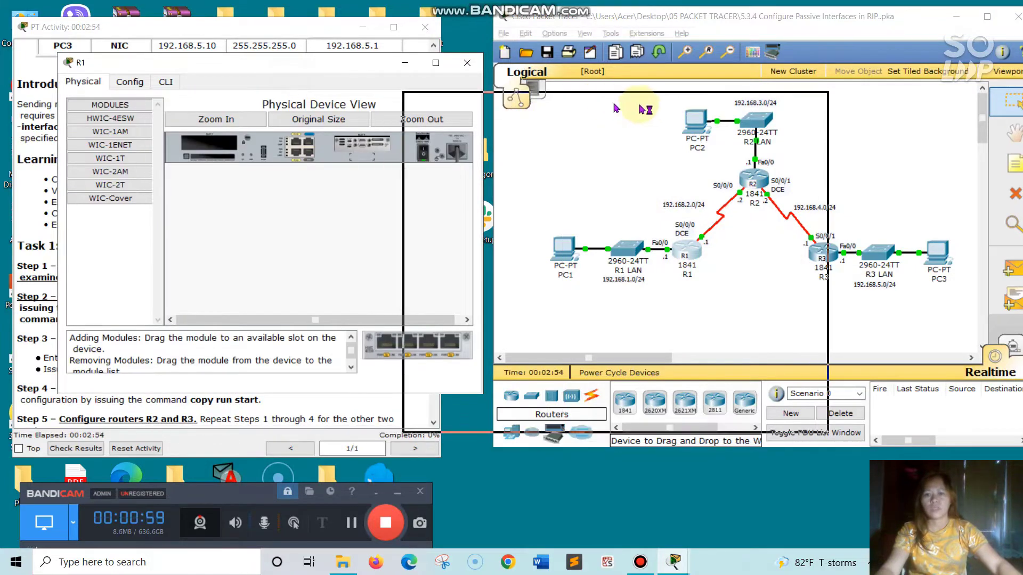
click(271, 59)
drag(360, 71, 595, 108)
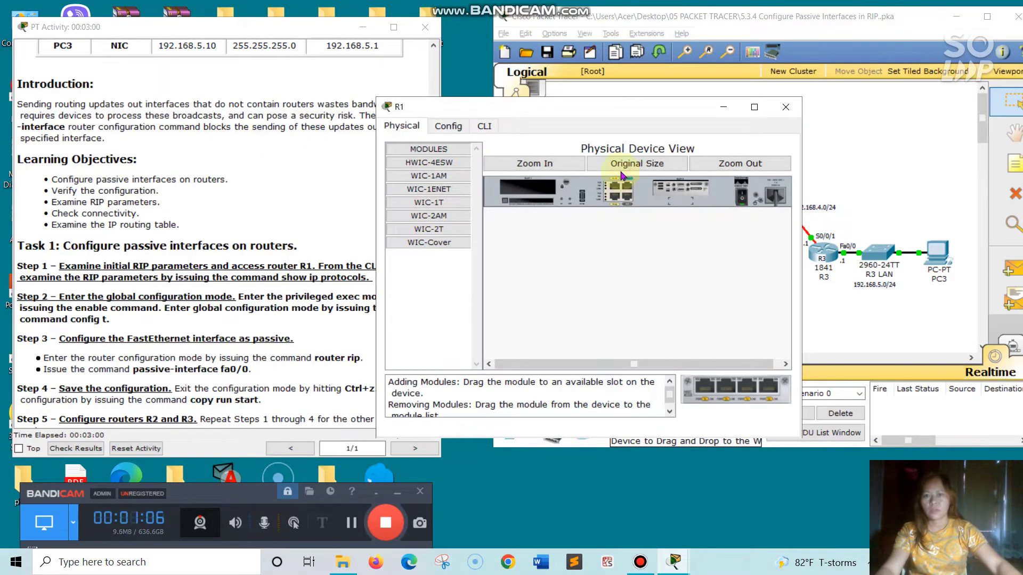
click(487, 126)
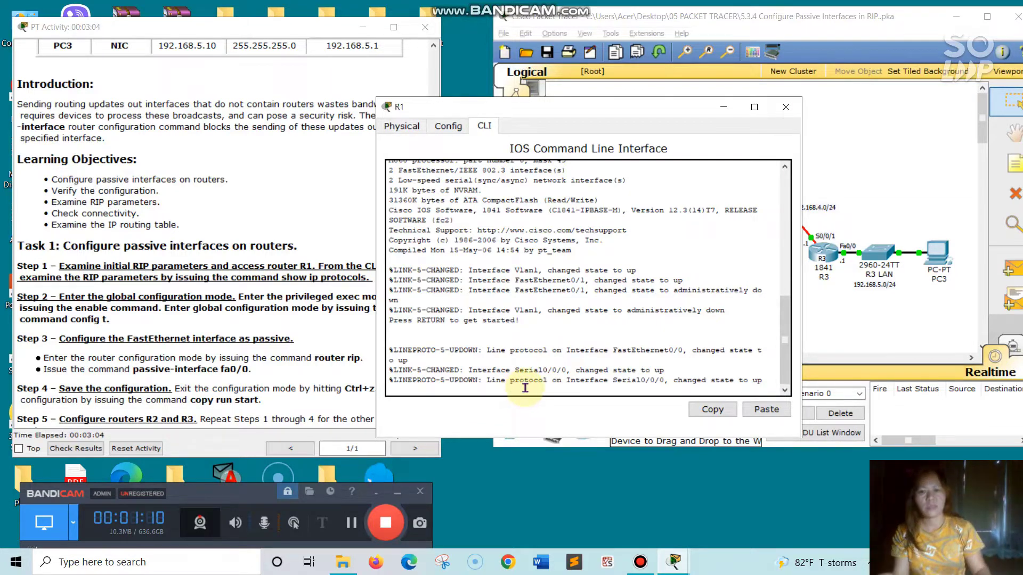
key(Return)
text(en)
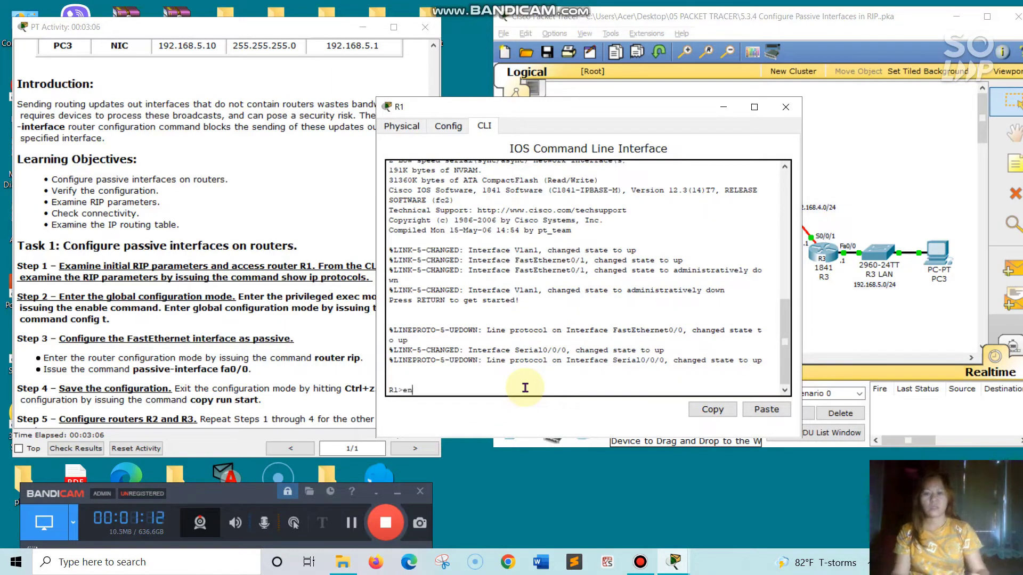
key(Return)
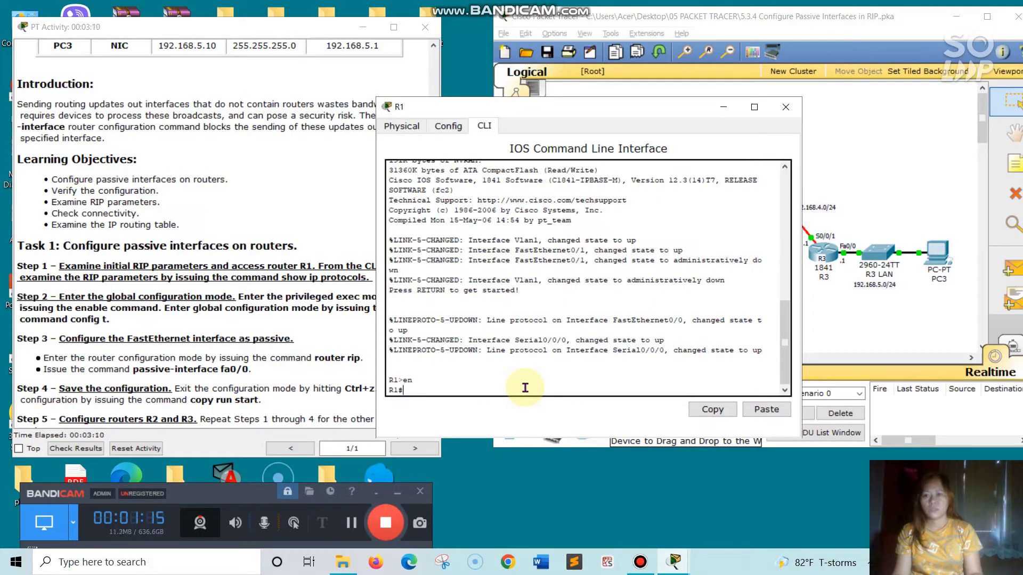
text(com)
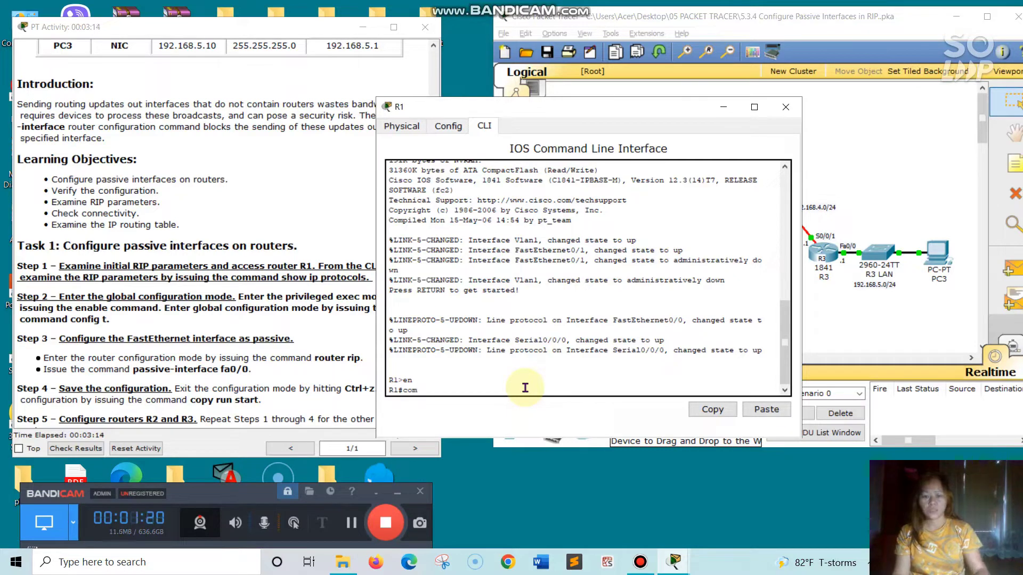
key(BackSpace)
key(BackSpace)
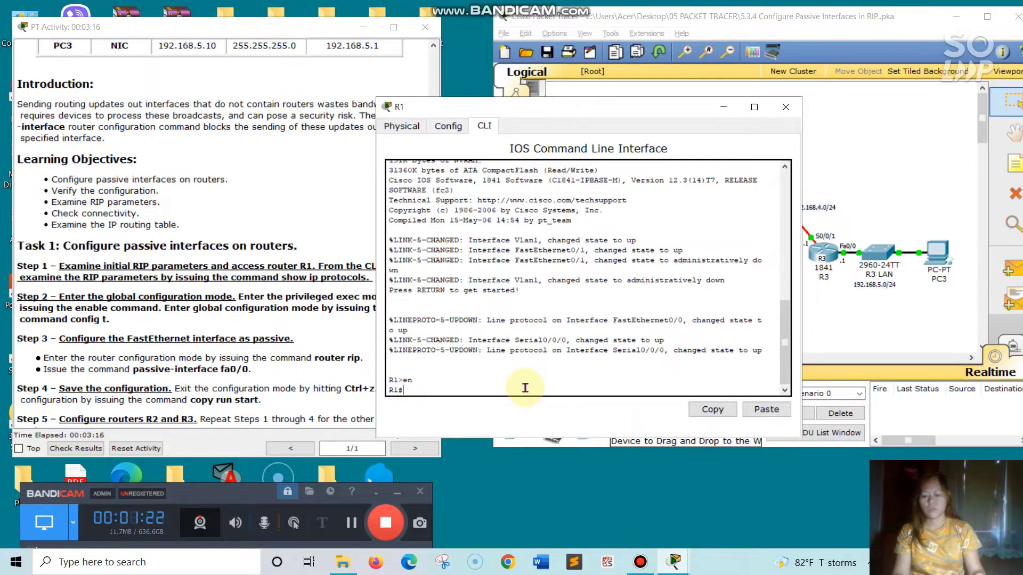
Display R1's RIP parameters with the show ip protocols command
text(how)
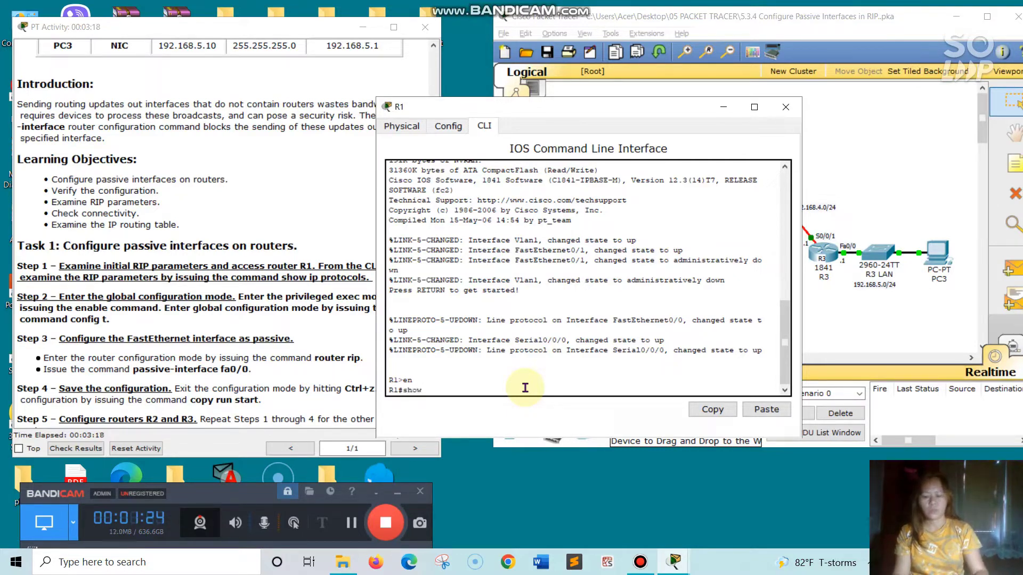
text( ip p)
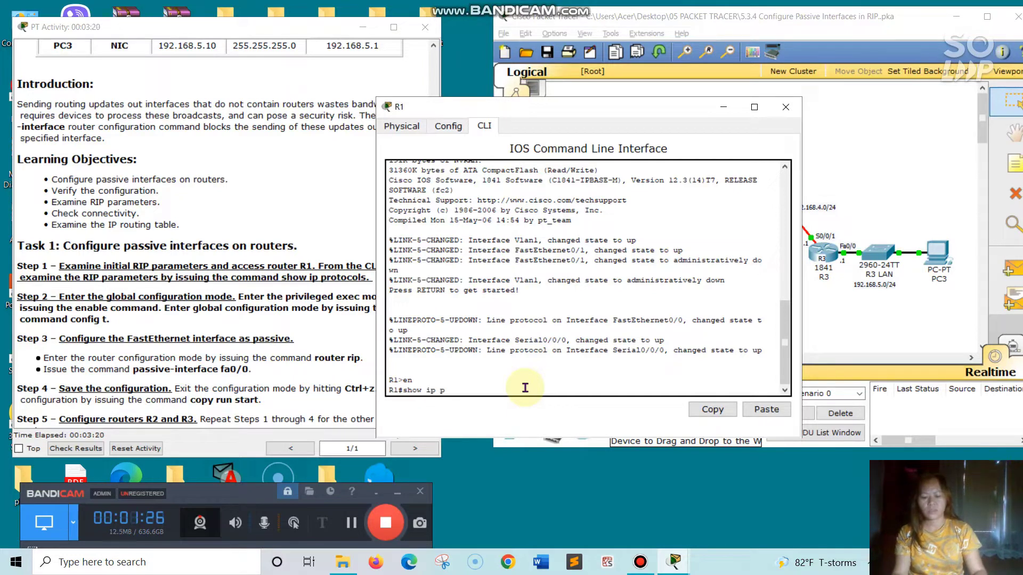
text(rotoc)
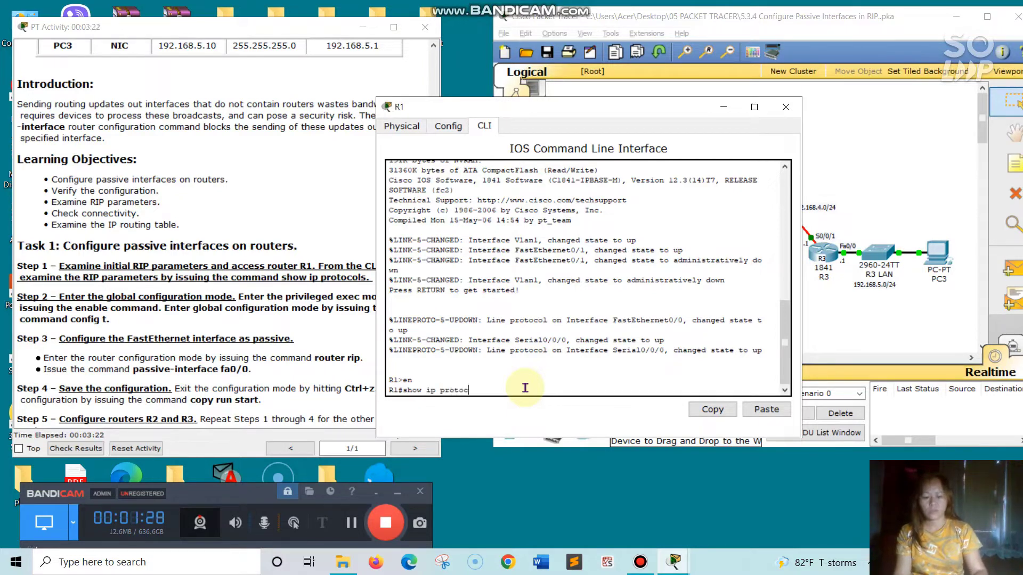
text(ols)
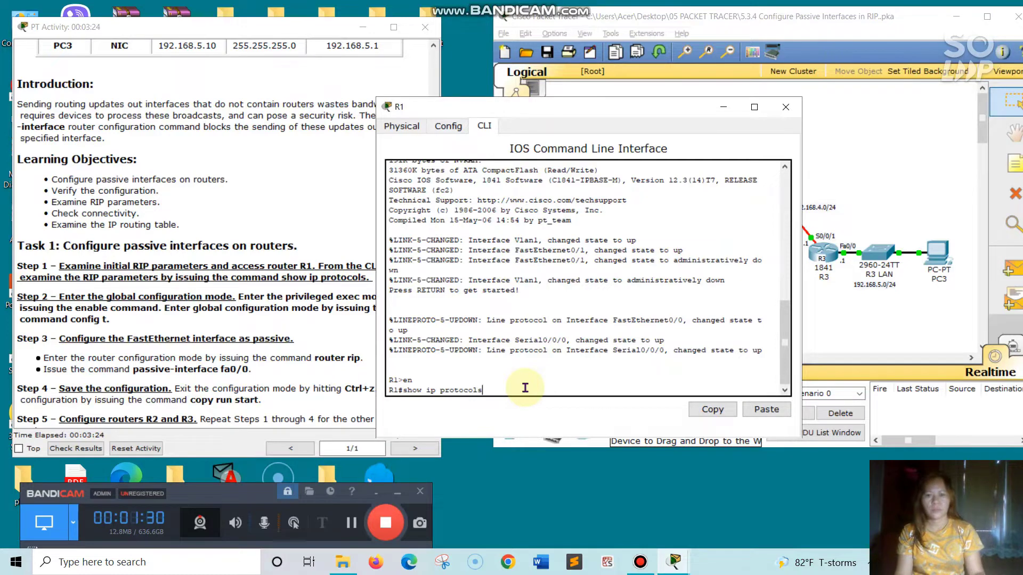
key(Return)
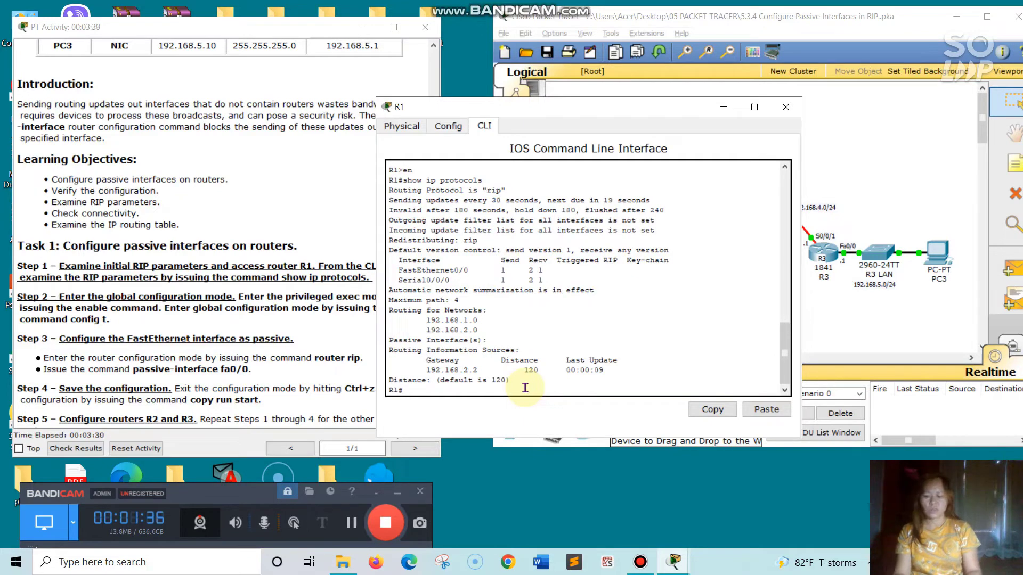
Enter global configuration mode with conf t and then the RIP router configuration with router rip
text(conf)
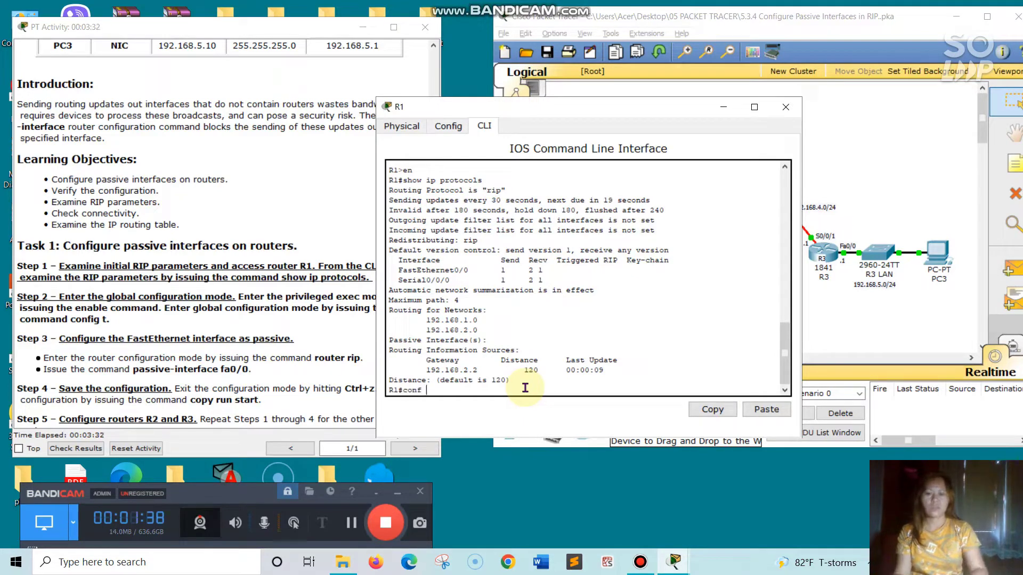
text( t)
key(Return)
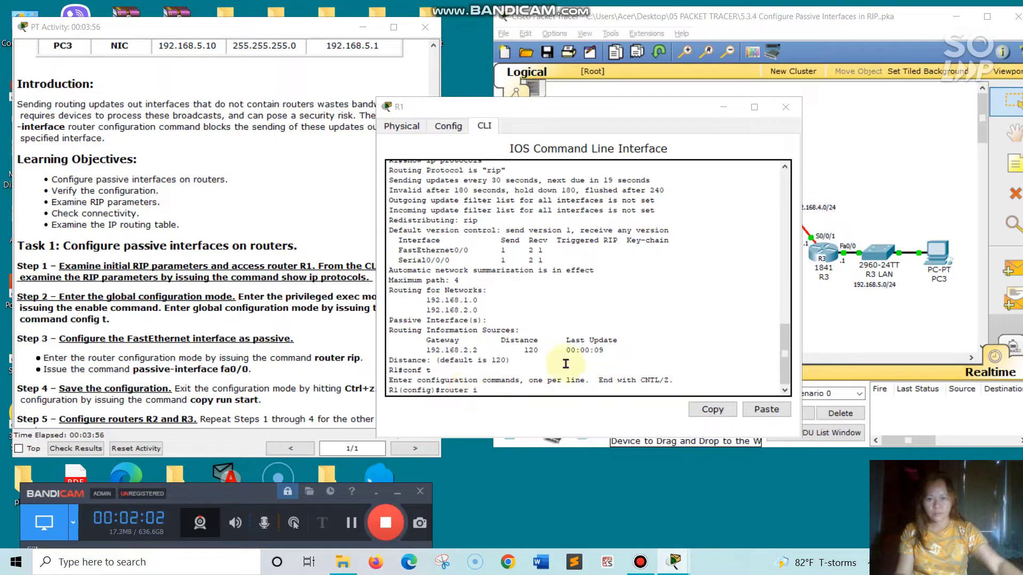
click(491, 393)
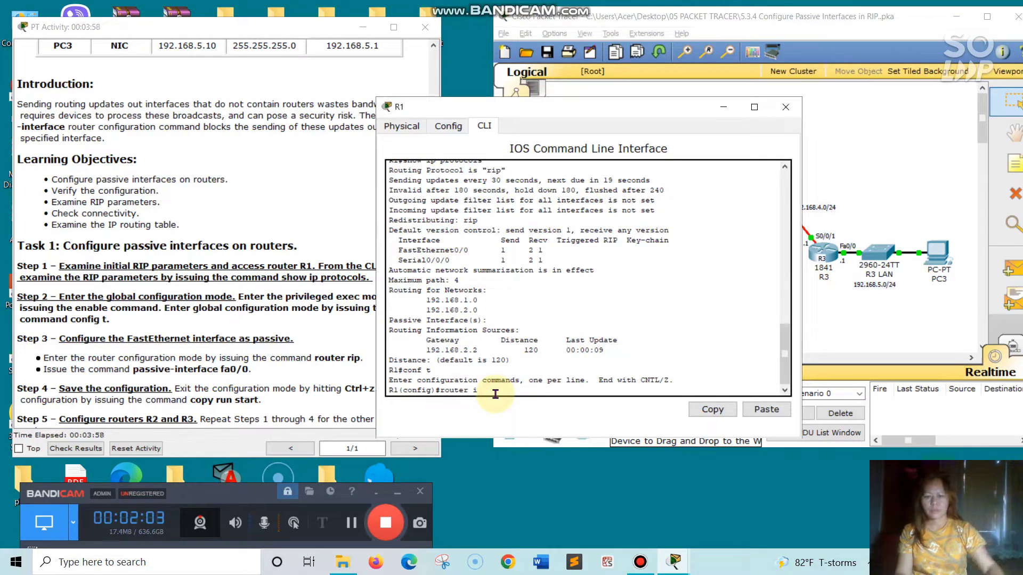
text(p)
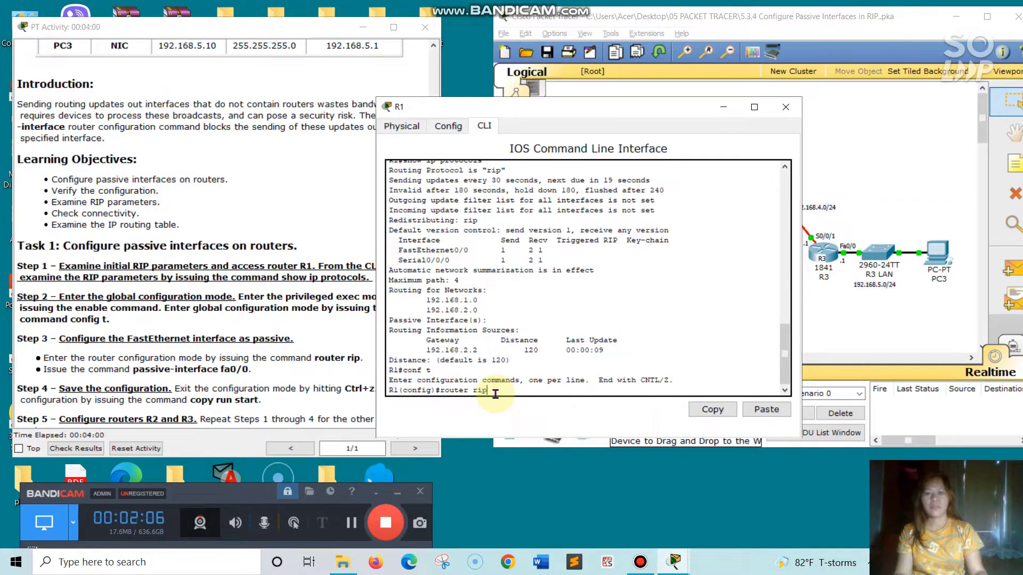
key(Return)
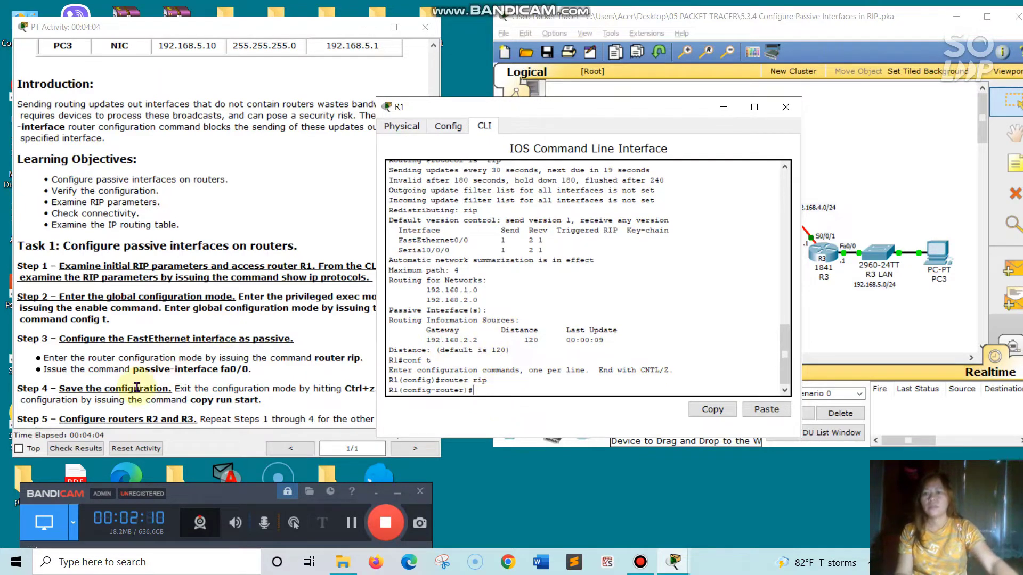
Copy the passive-interface fa0/0 command from the instructions and run it in R1's RIP configuration
drag(133, 370, 249, 371)
right_click(216, 374)
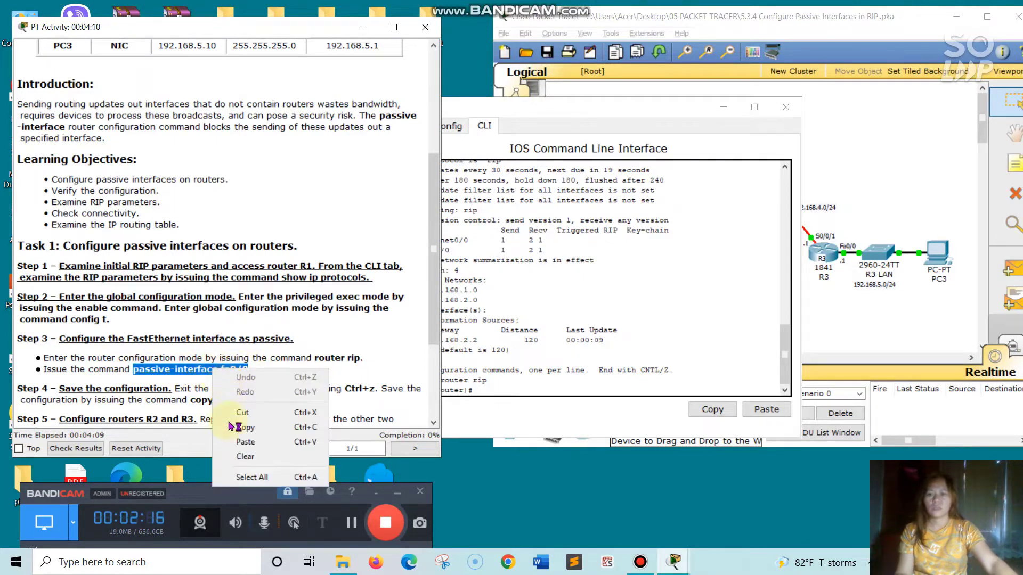
click(244, 426)
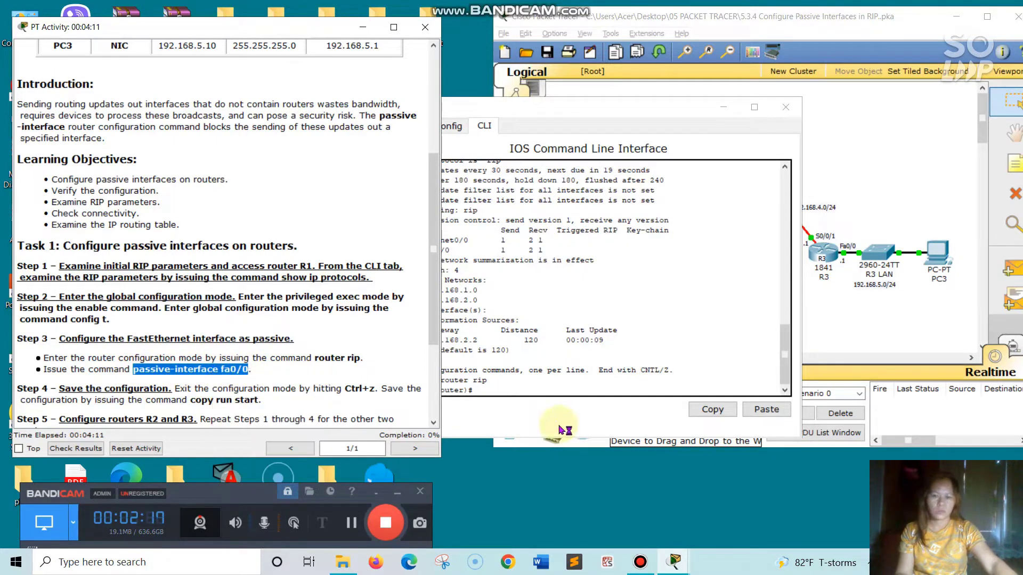
click(490, 393)
right_click(491, 390)
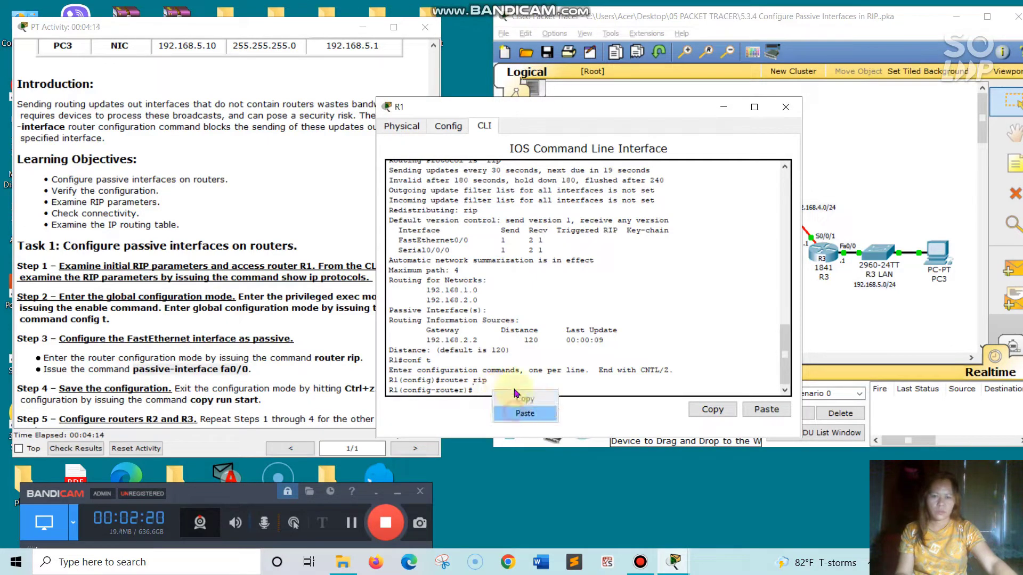
click(520, 414)
key(Return)
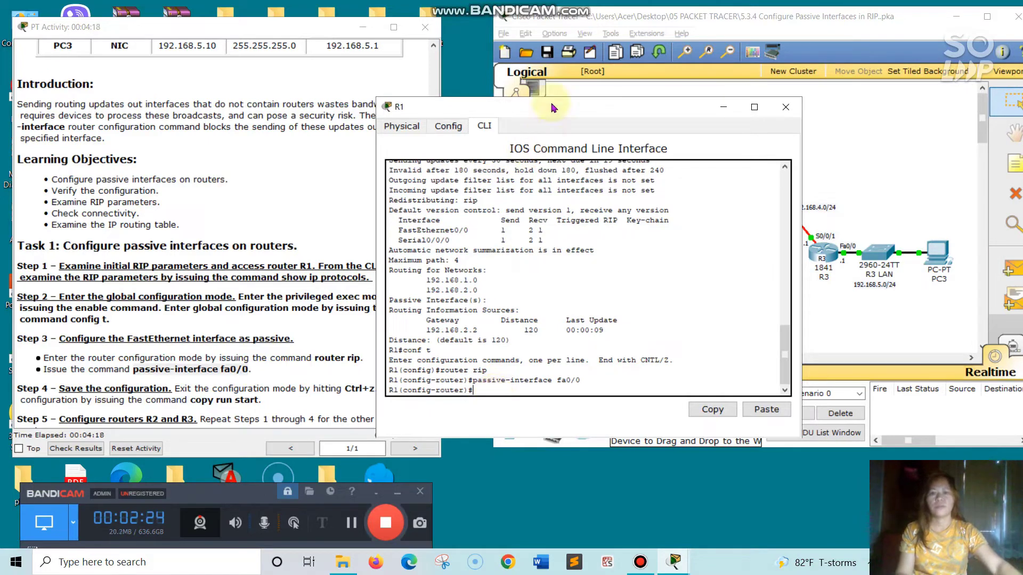
Exit configuration mode and save R1's running configuration to startup-config with copy run start
drag(555, 107, 577, 44)
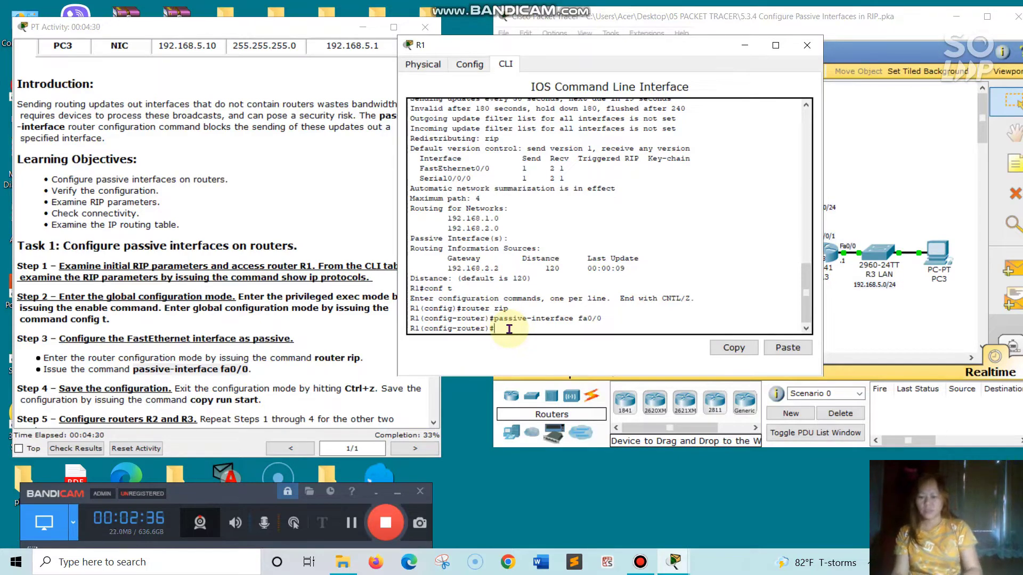
key(ctrl+z)
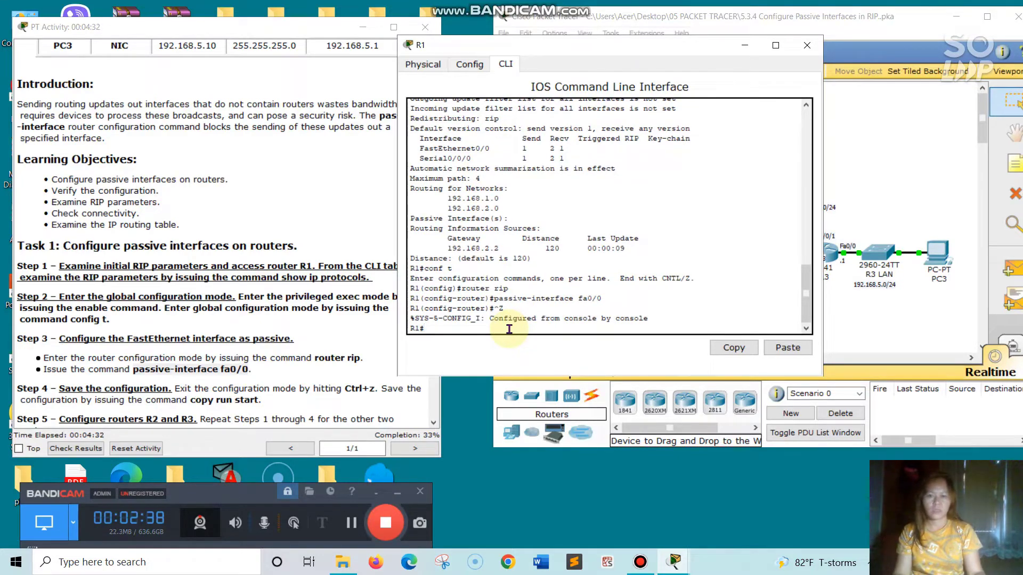
key(Return)
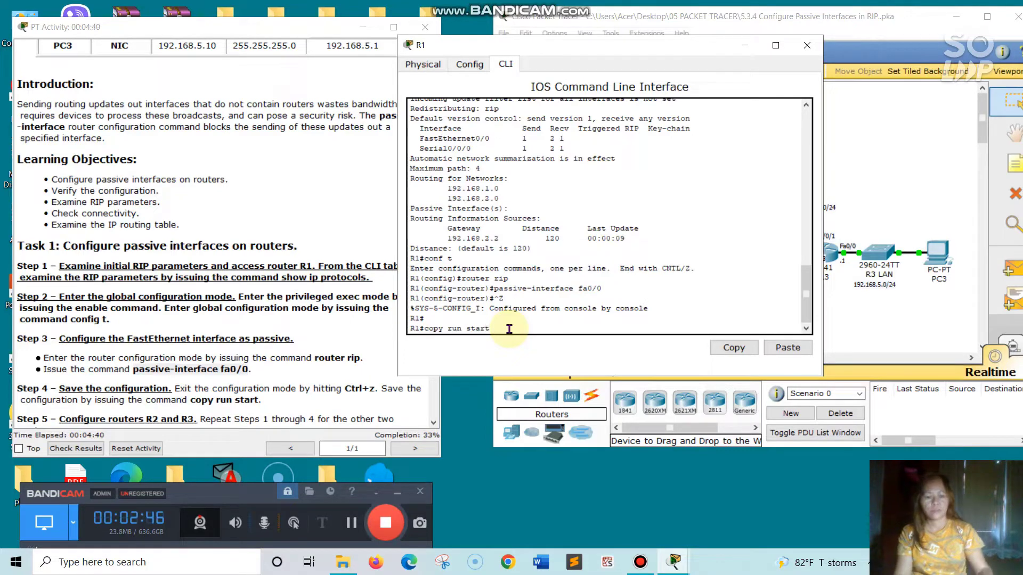
text(copy run start)
key(Return)
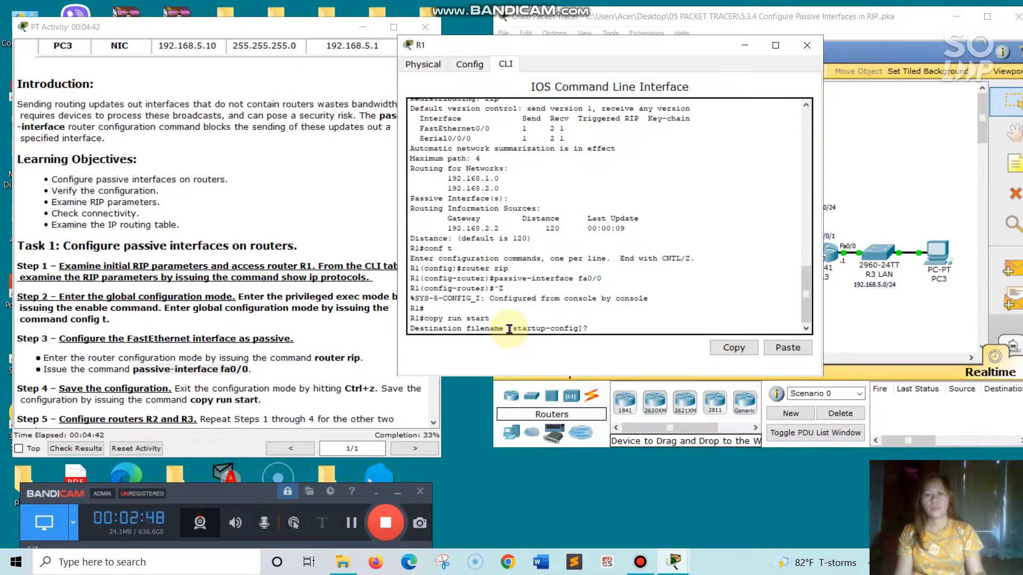
key(Return)
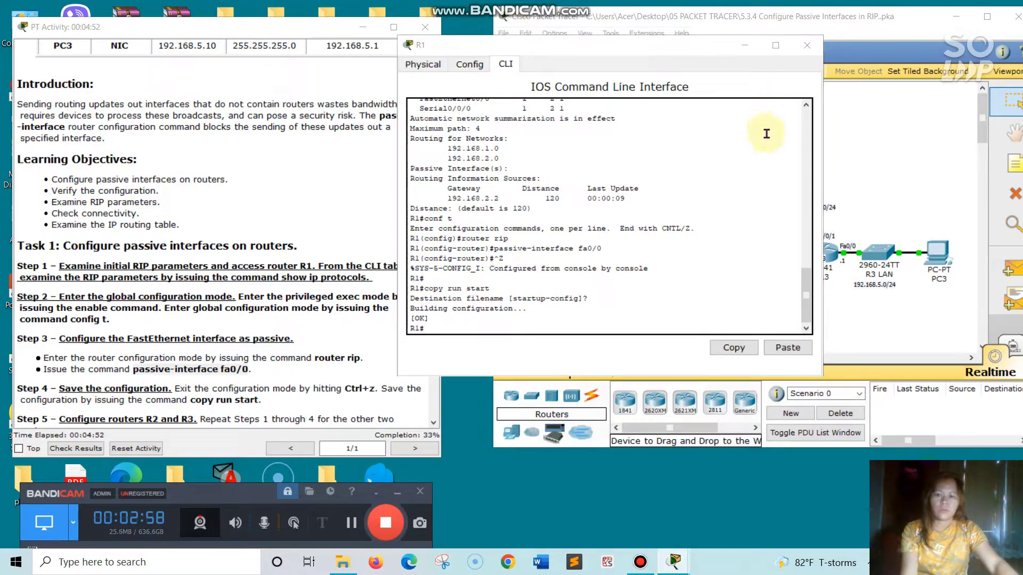
Close R1, open router R2's command line interface, and enter privileged exec mode with en
click(808, 45)
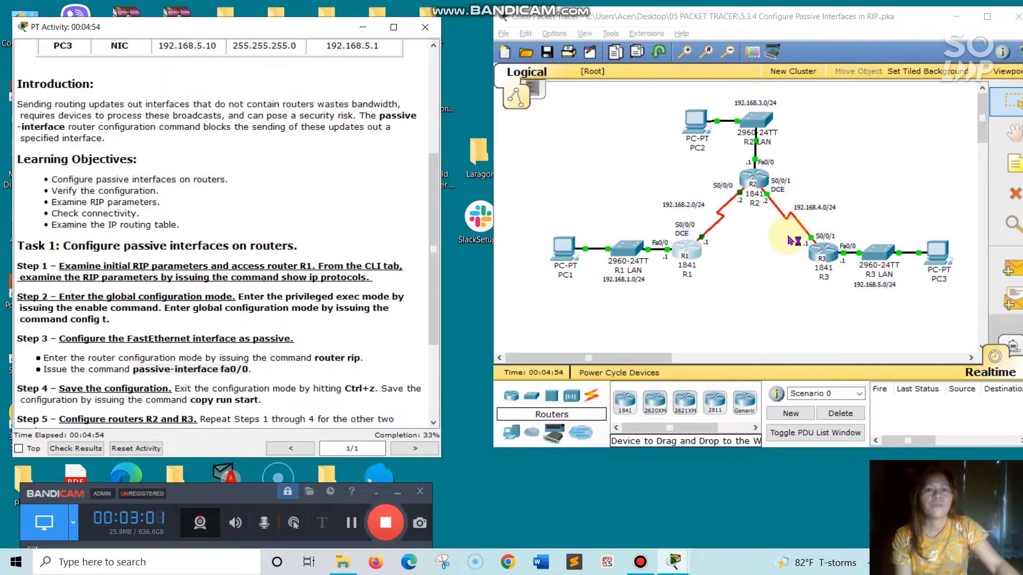
click(760, 186)
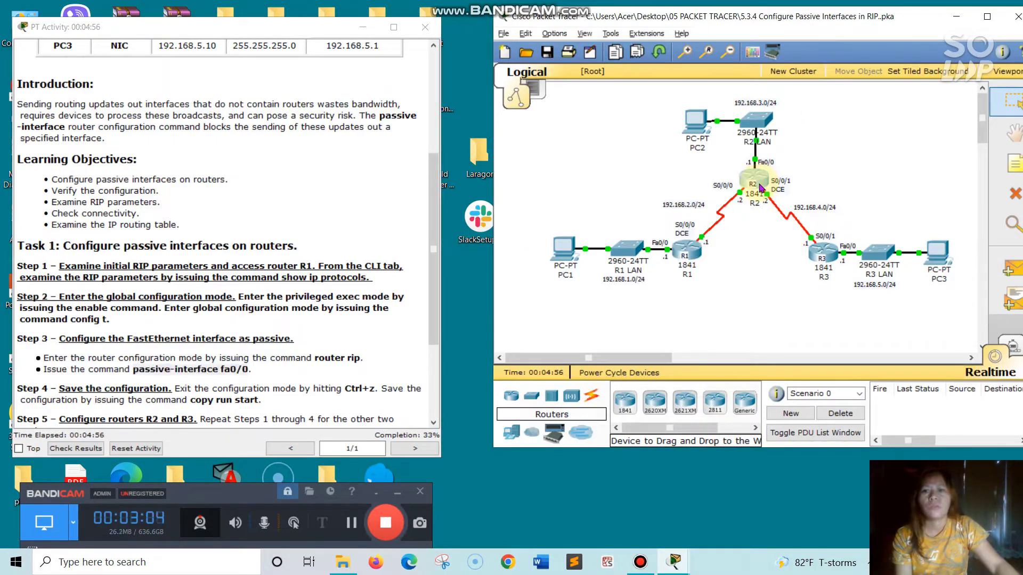
drag(265, 30, 669, 64)
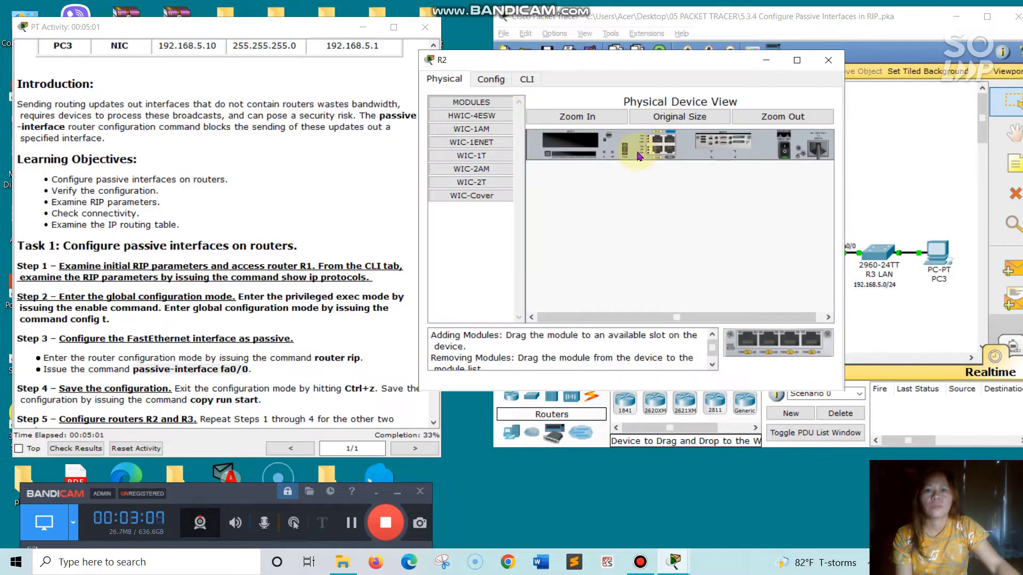
click(528, 79)
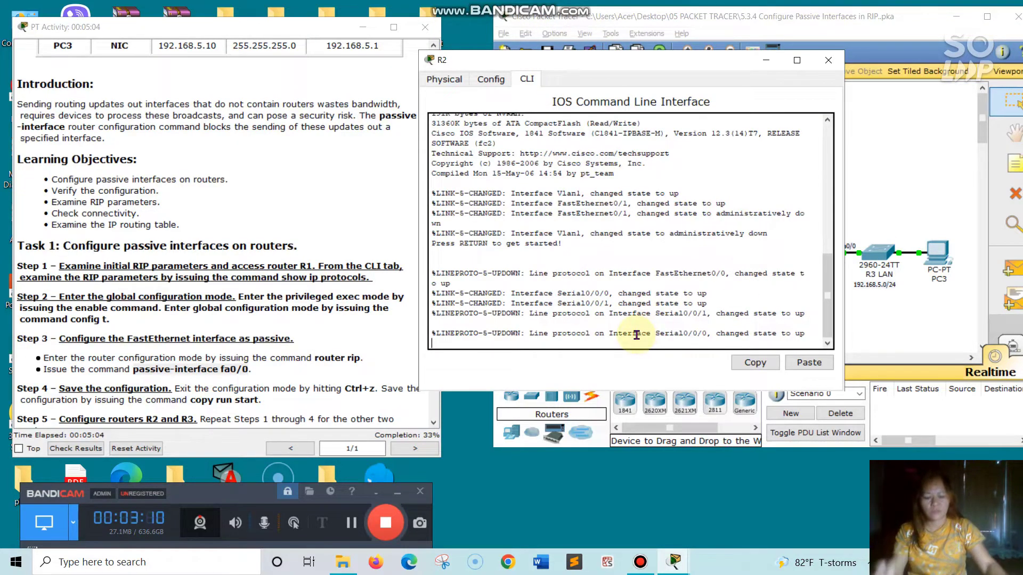
key(Return)
text(e)
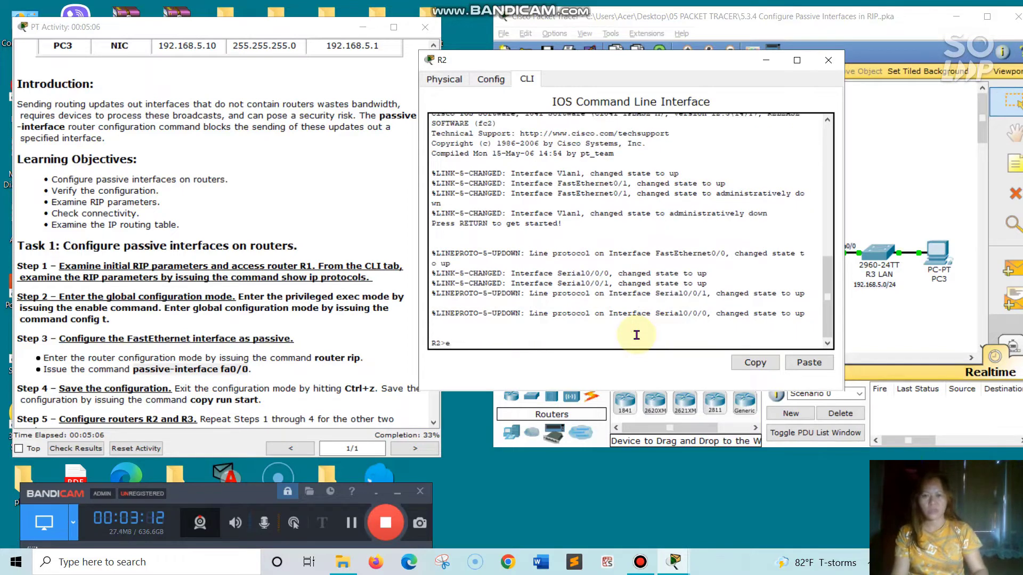
text(n)
key(Return)
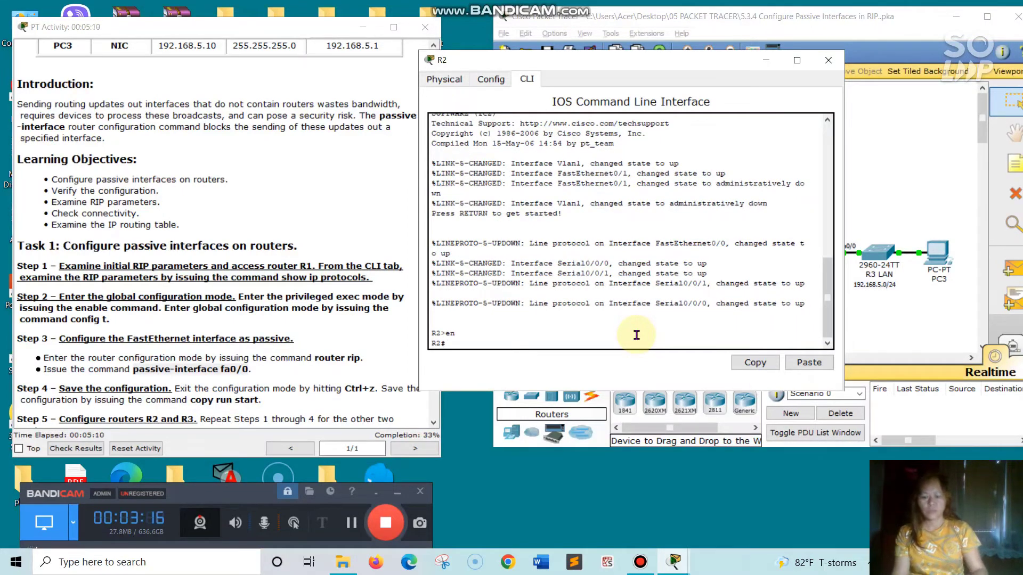
Display R2's RIP parameters with show ip protocols and page through the output
text(show u)
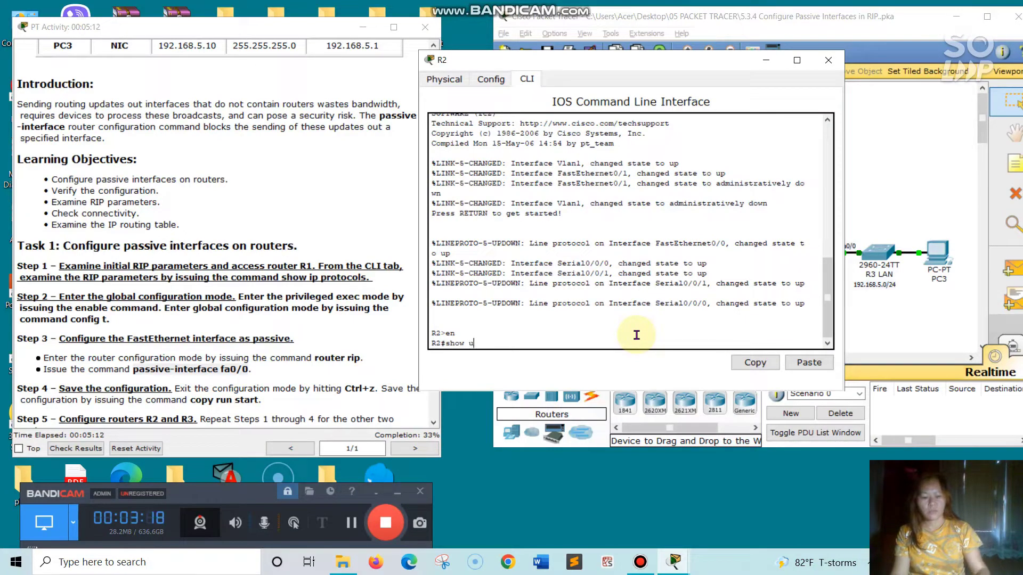
key(BackSpace)
text(ip p)
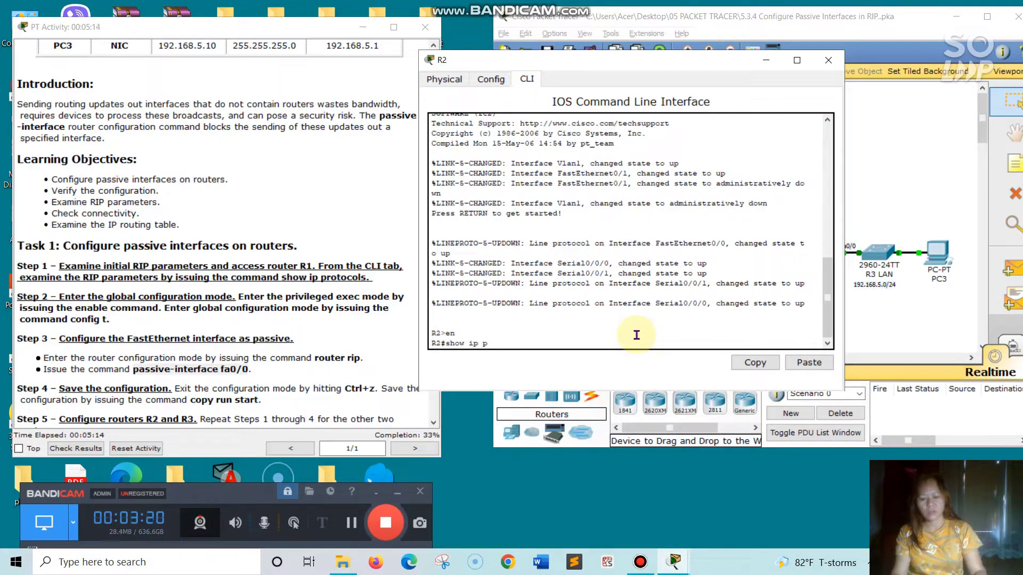
text(rotocols)
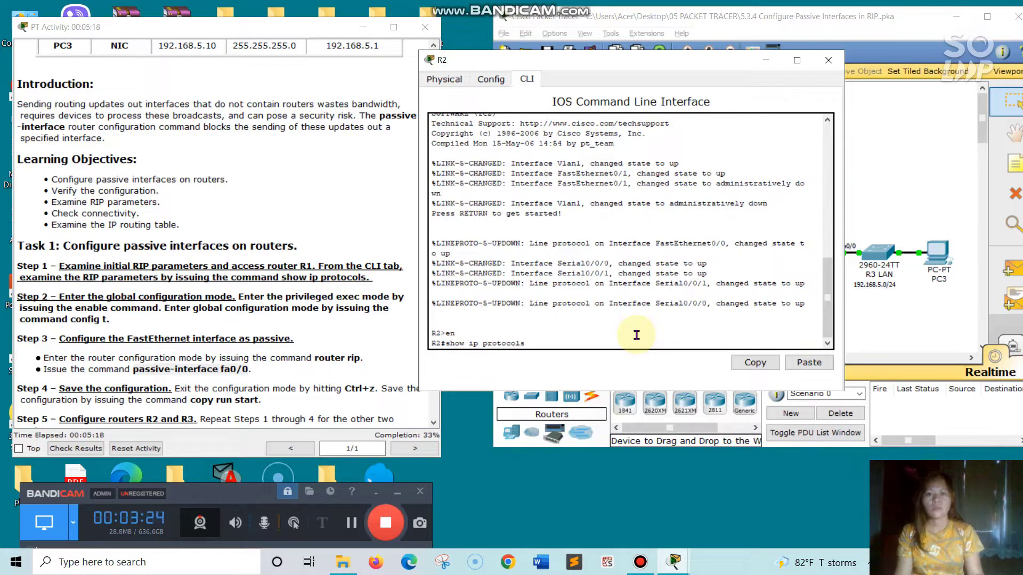
key(Return)
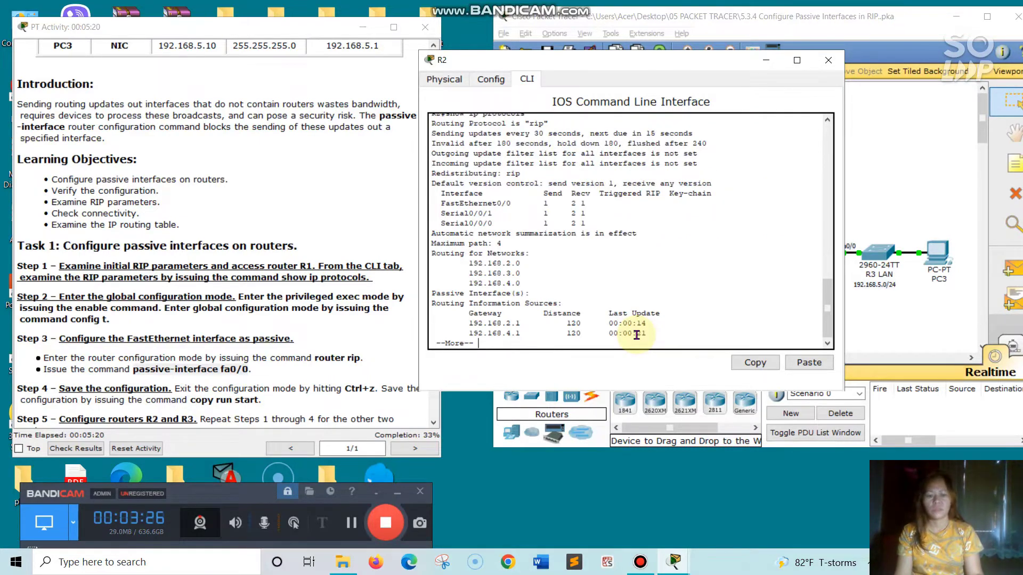
key(space)
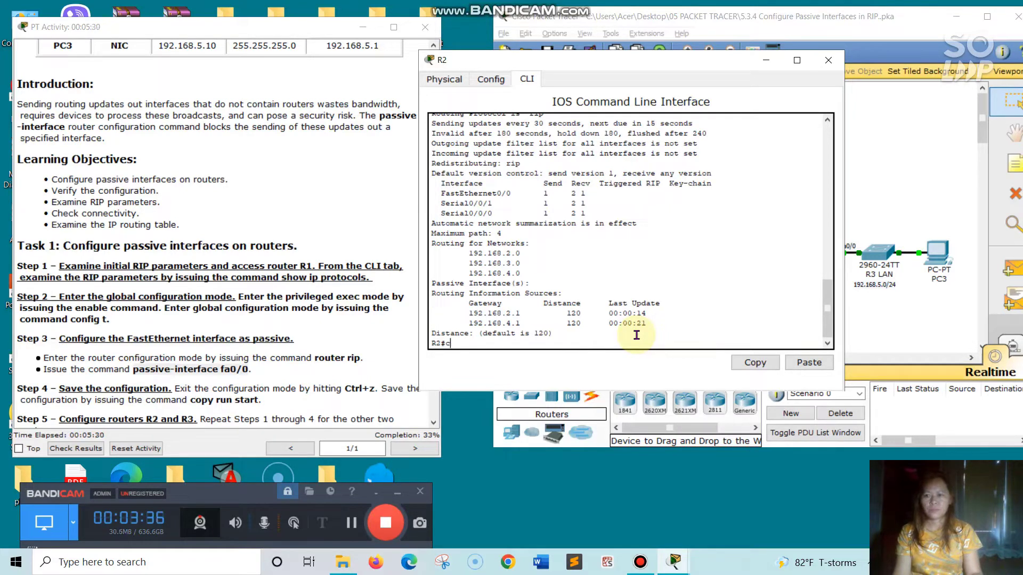
Enter global configuration mode with conf t, then paste router rip copied from the instructions to enter R2's RIP configuration
text(onf t)
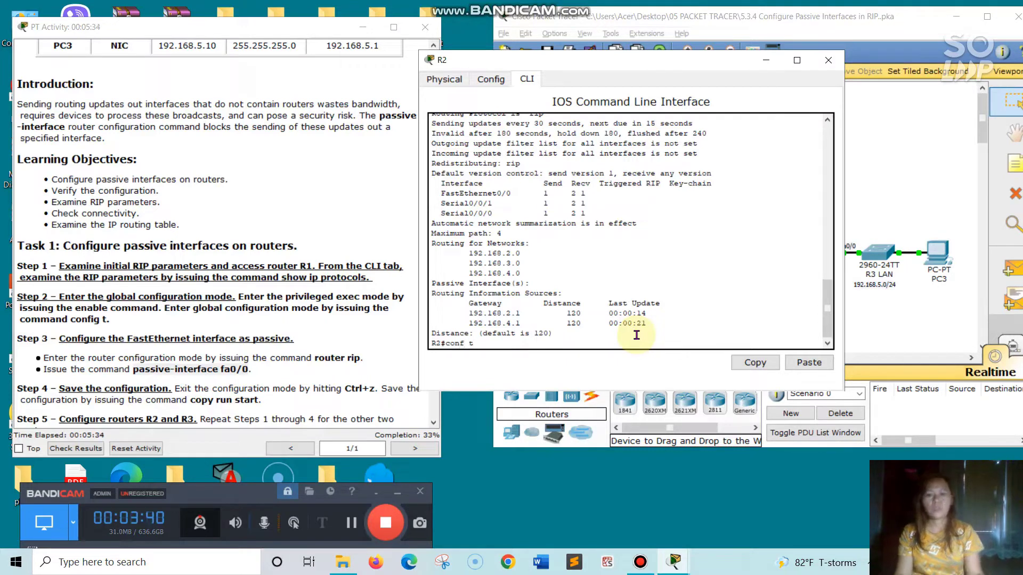
key(Return)
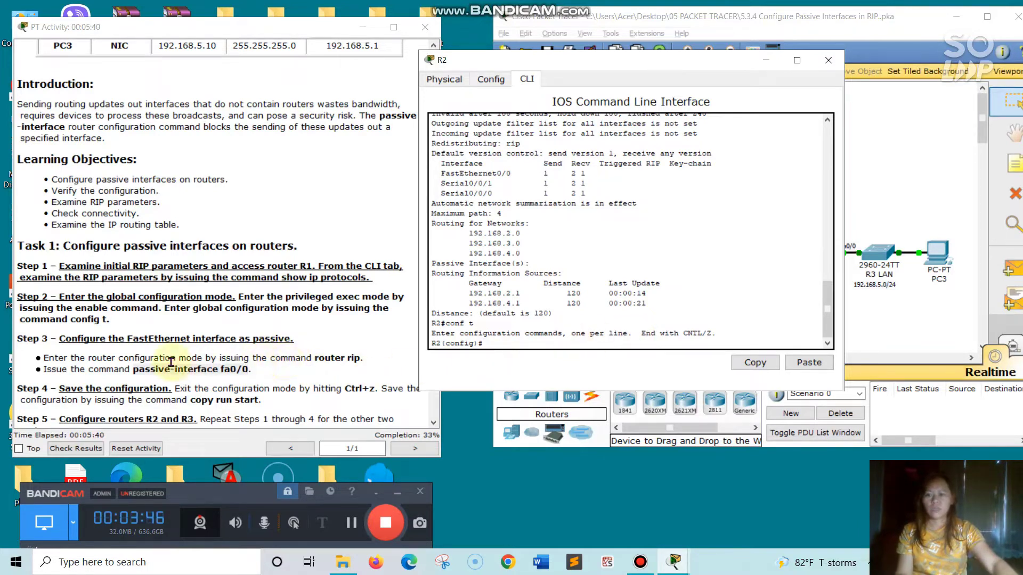
drag(313, 360, 362, 359)
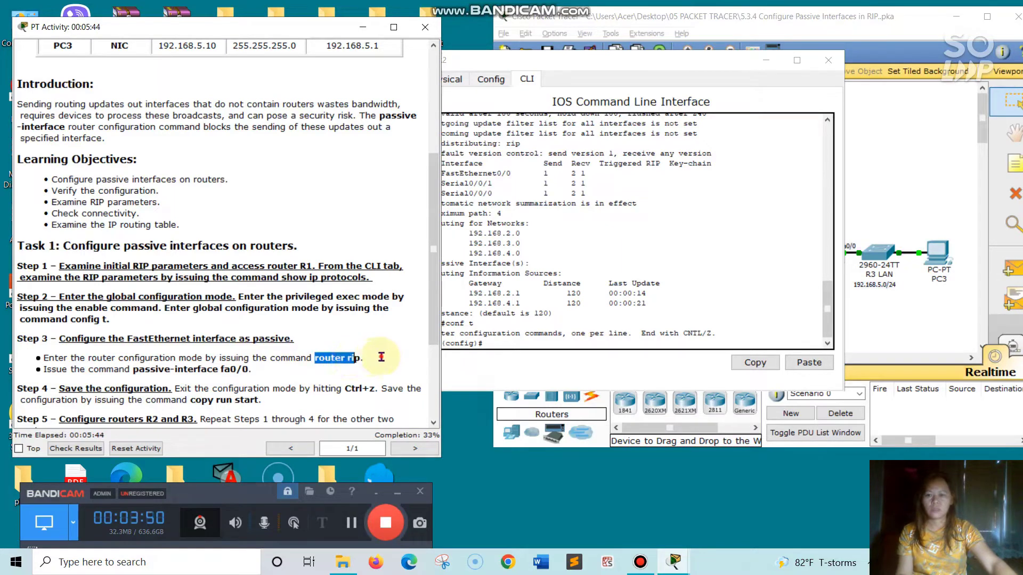
click(317, 358)
drag(317, 358, 362, 358)
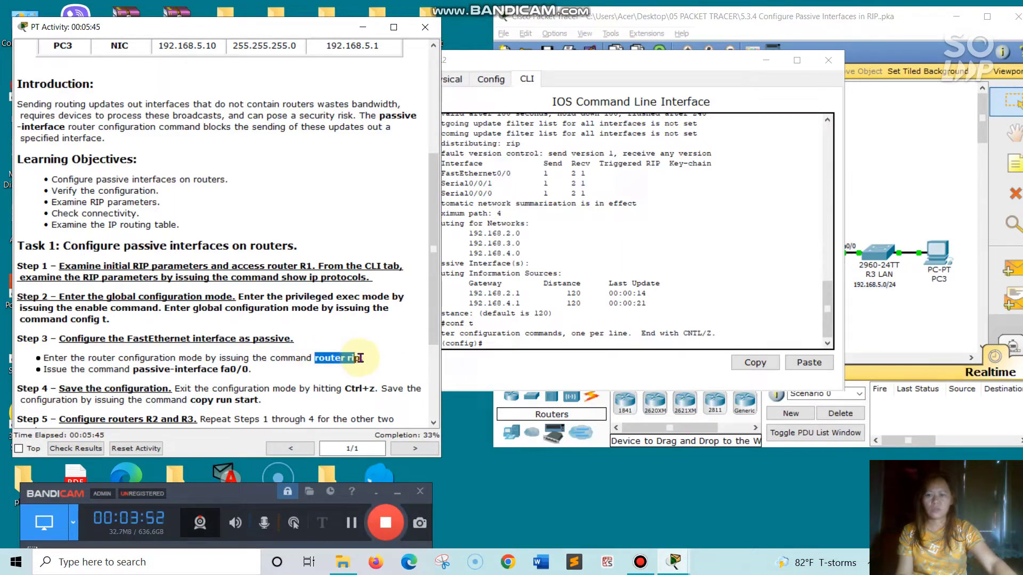
right_click(325, 357)
click(356, 414)
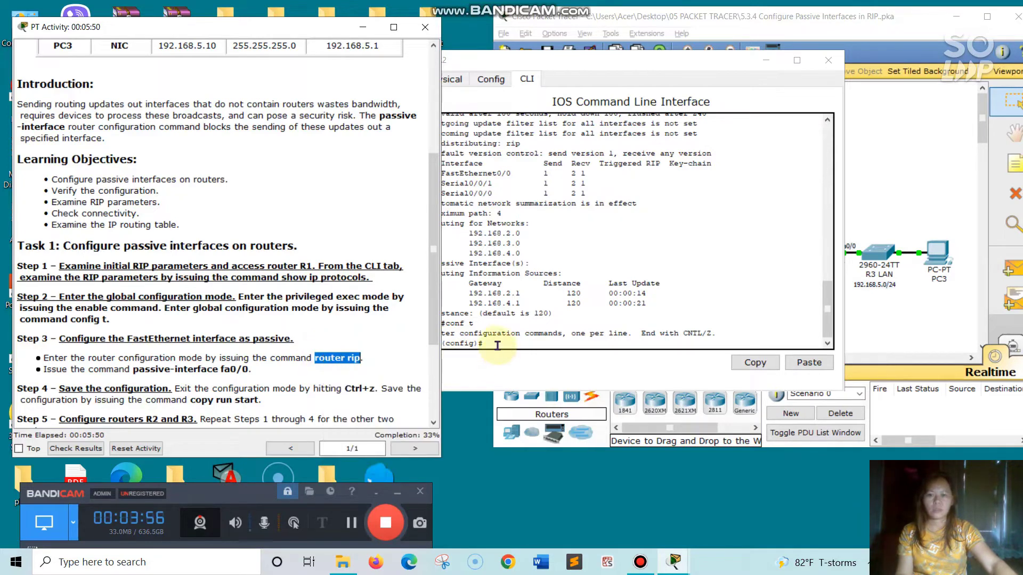
click(497, 343)
right_click(497, 344)
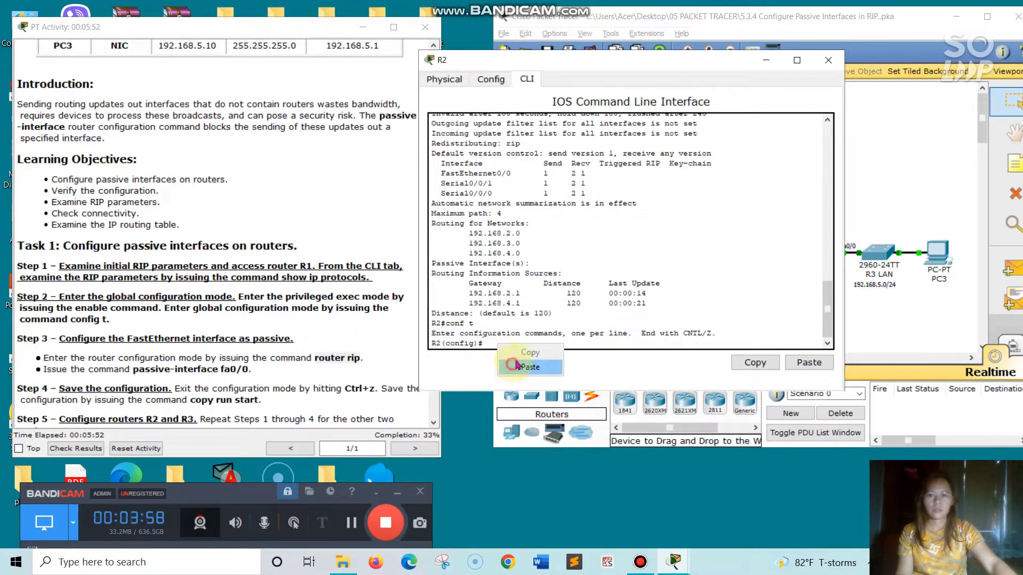
click(515, 367)
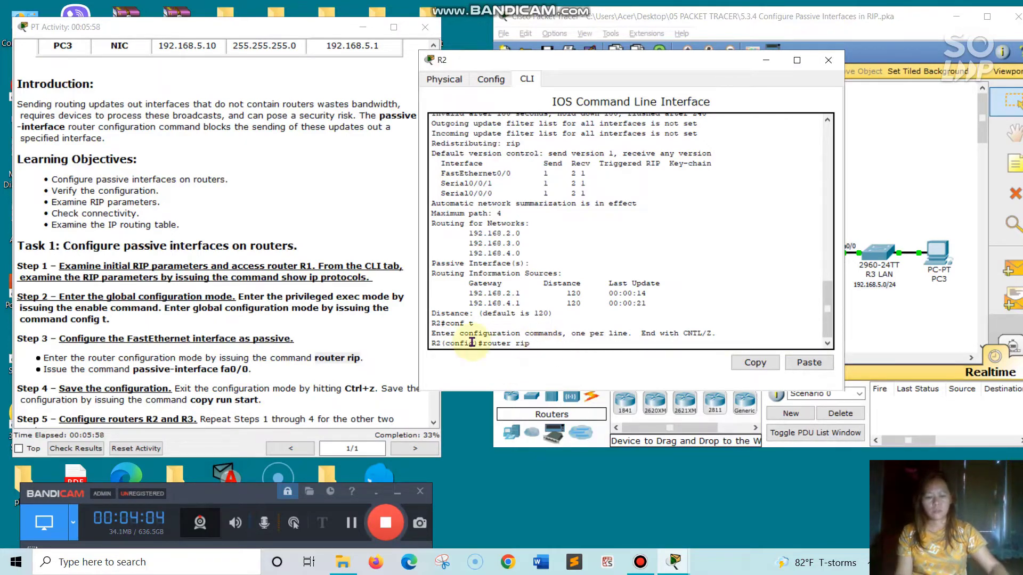
key(Return)
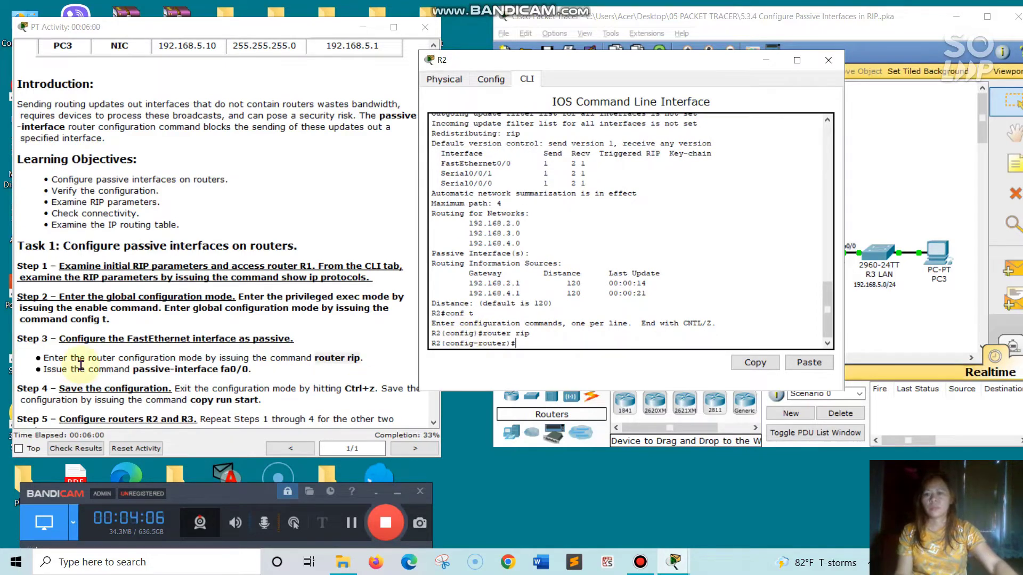
Copy the passive-interface fa0/0 command from the instructions and run it in R2's RIP configuration
click(132, 371)
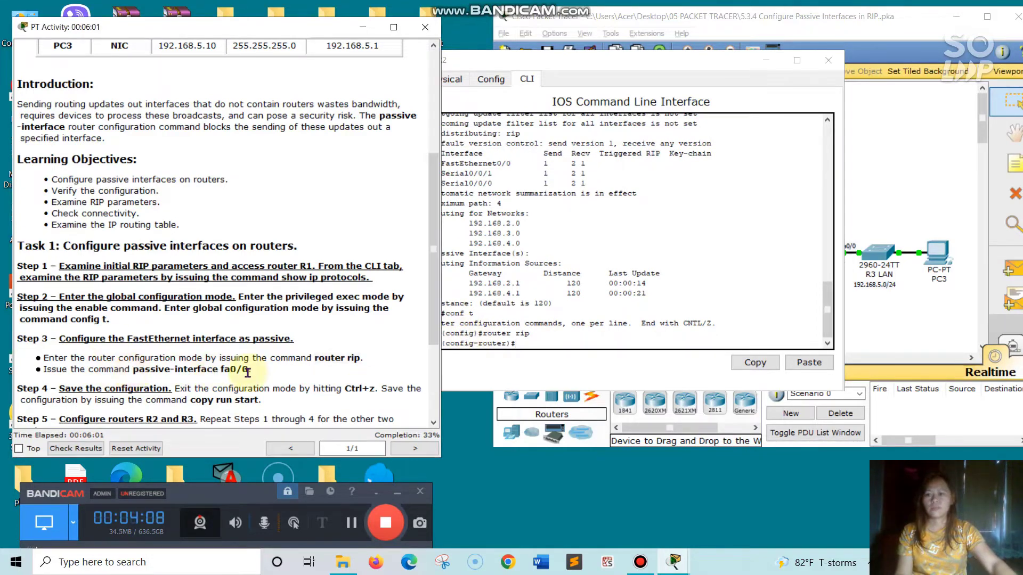
drag(133, 371, 234, 375)
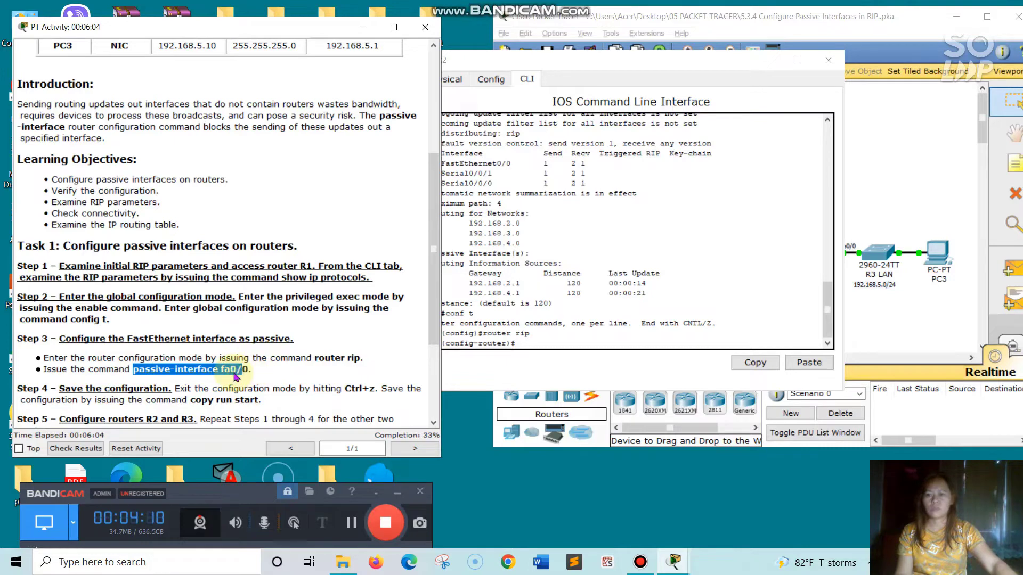
right_click(235, 375)
click(261, 432)
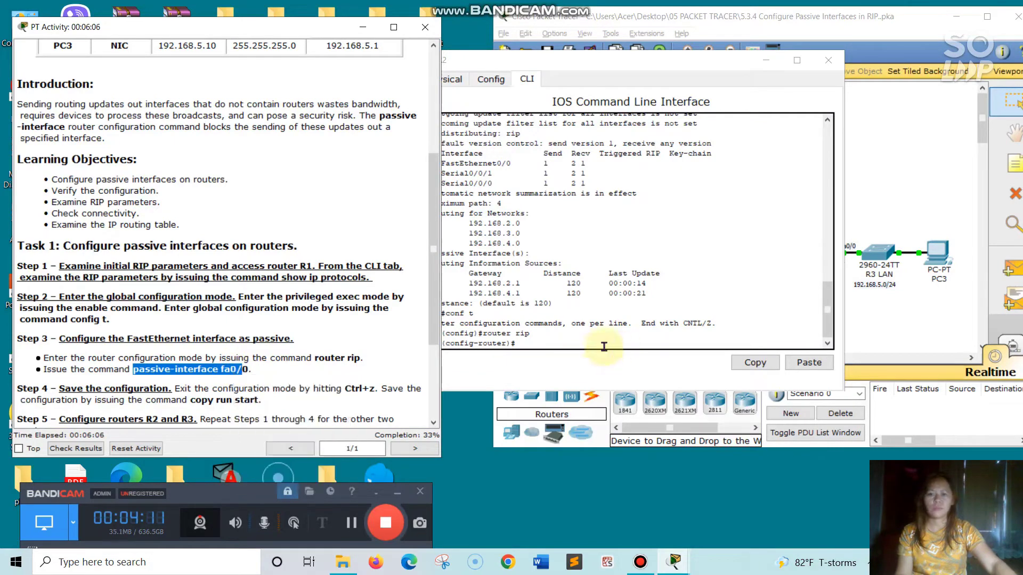
click(532, 343)
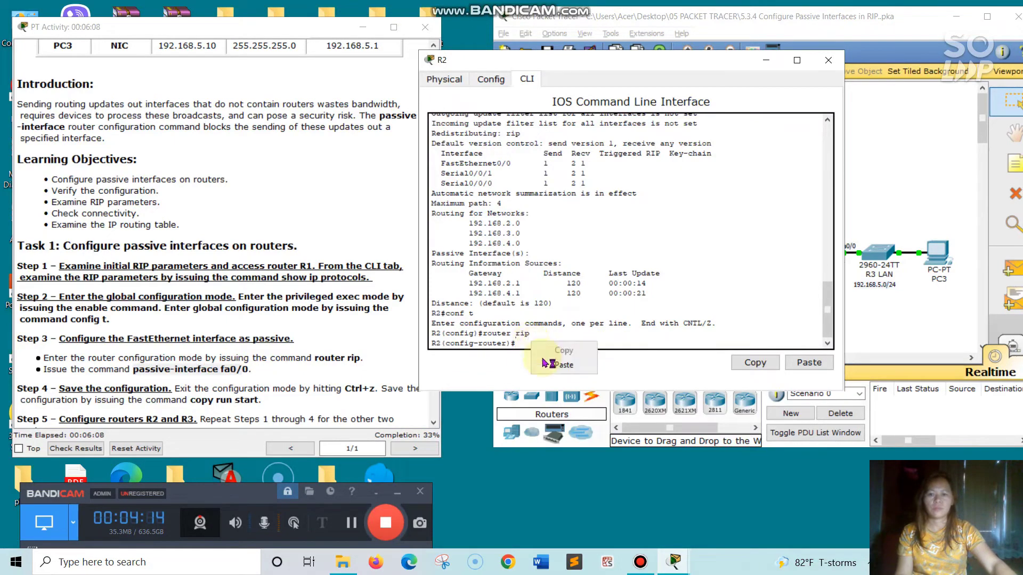
key(ctrl+v)
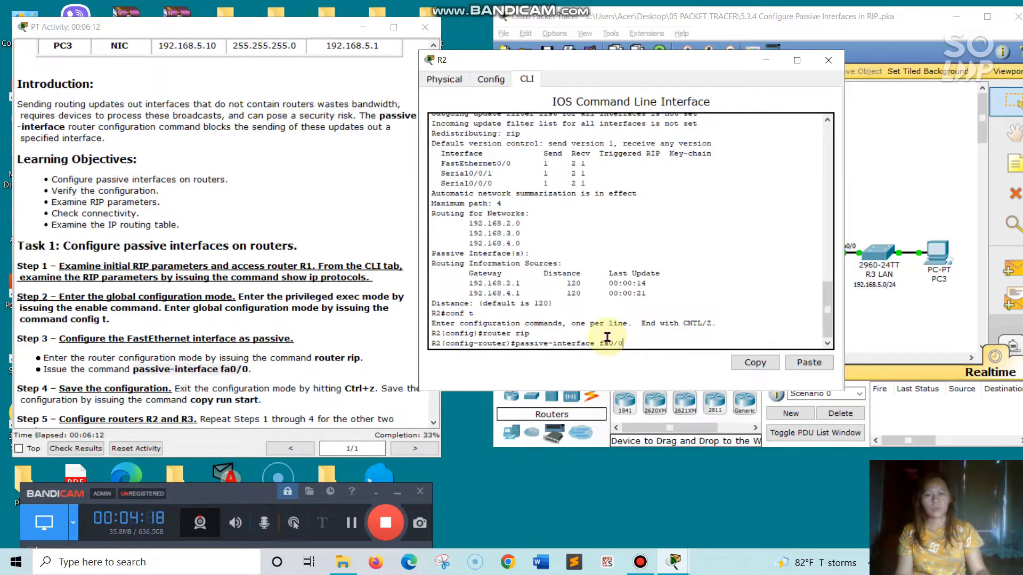
key(Return)
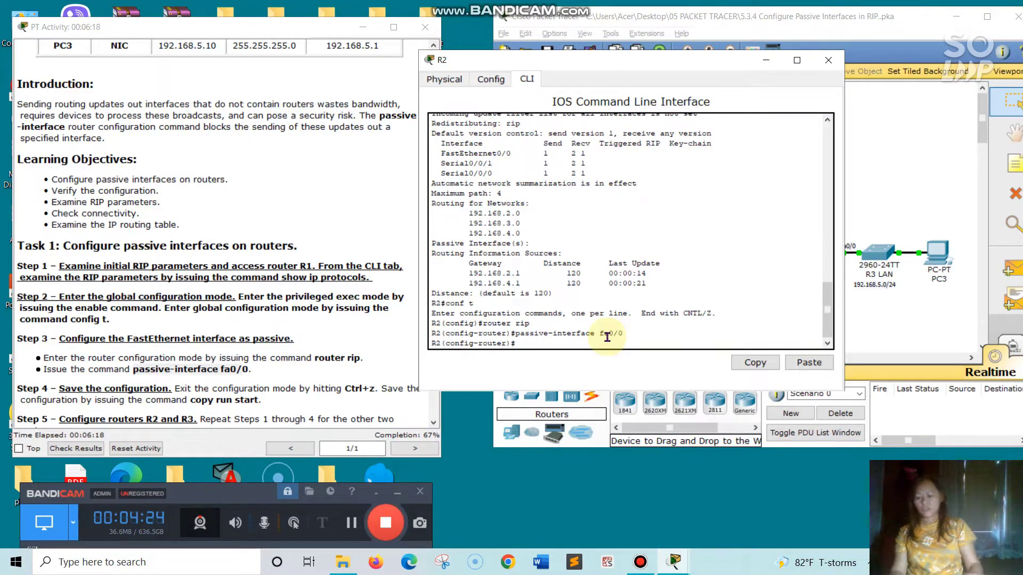
Exit configuration mode and save R2's running configuration to startup-config with copy run start
key(ctrl+z)
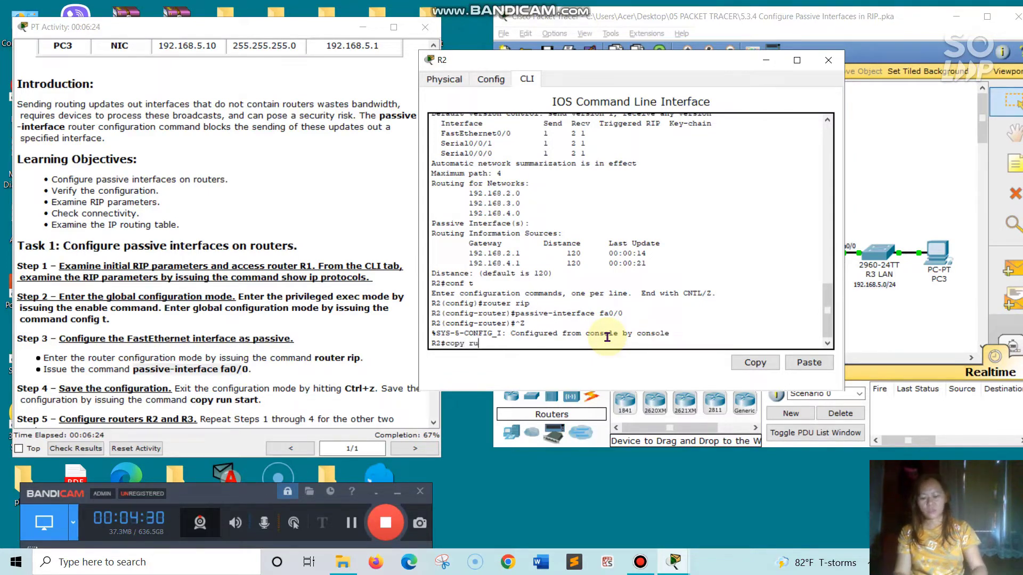
text(copy run st)
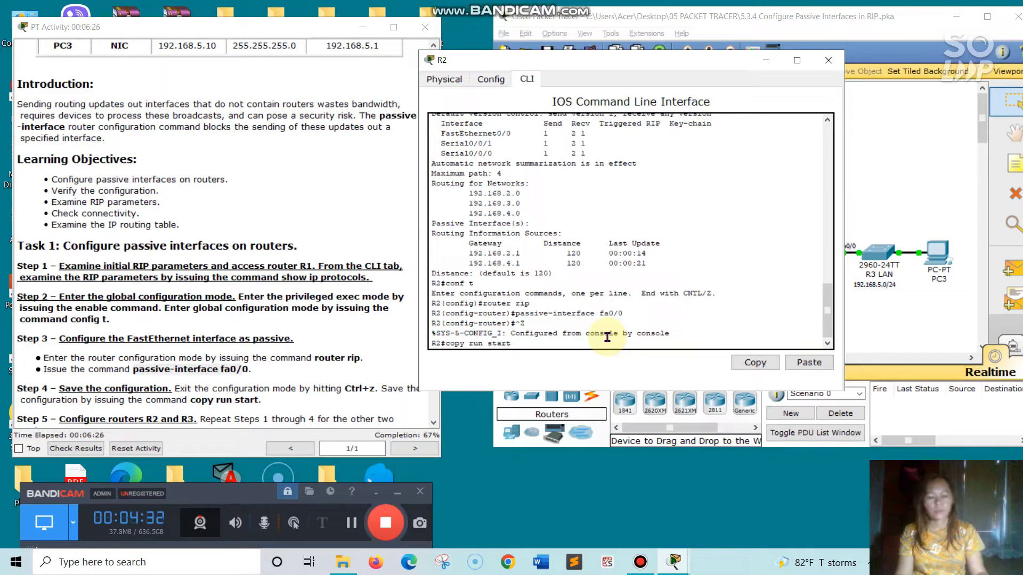
text(art)
key(Return)
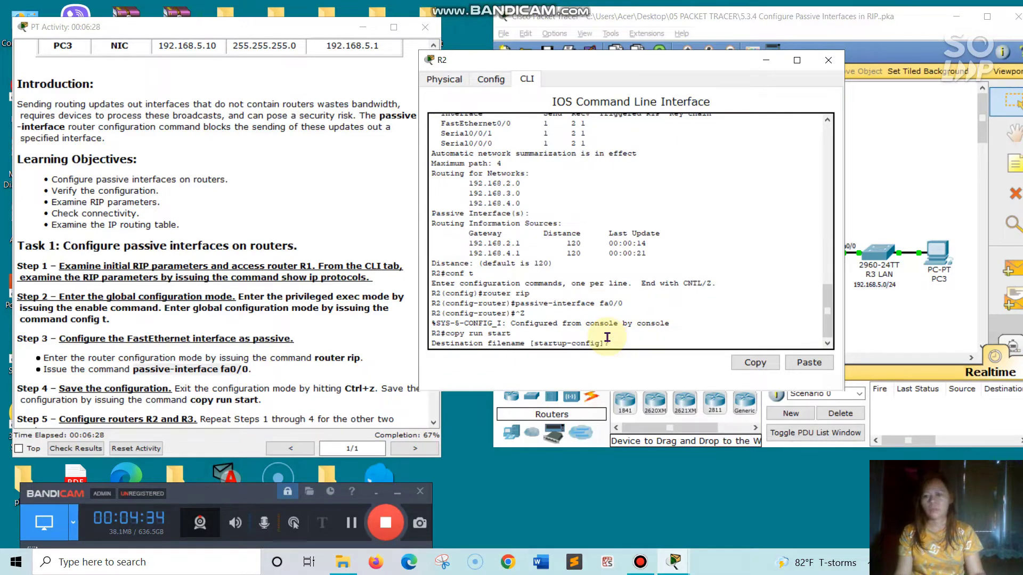
key(Return)
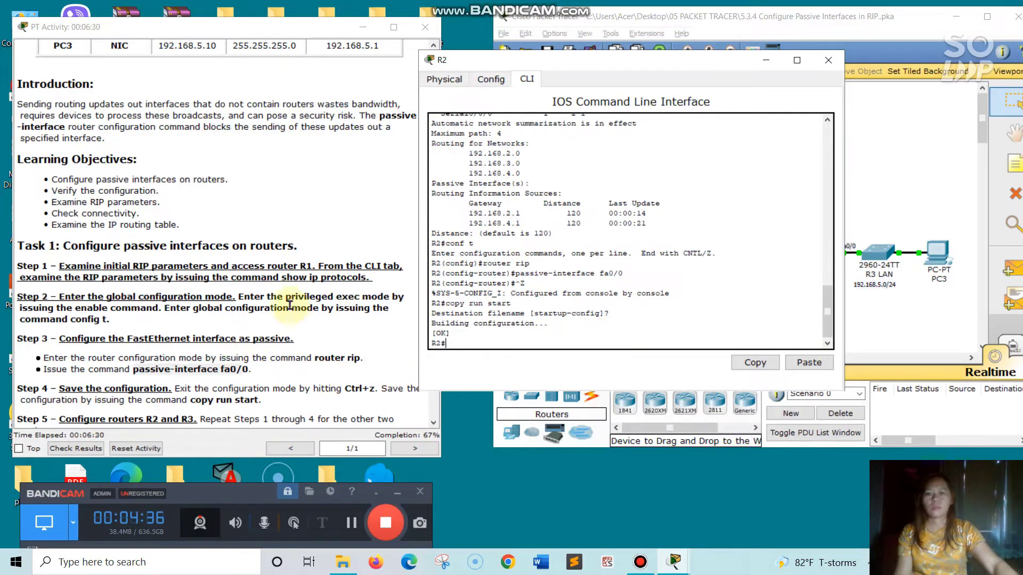
Close R2, open router R3's command line interface, and enter privileged exec mode with en
scroll(320, 368, down, 1)
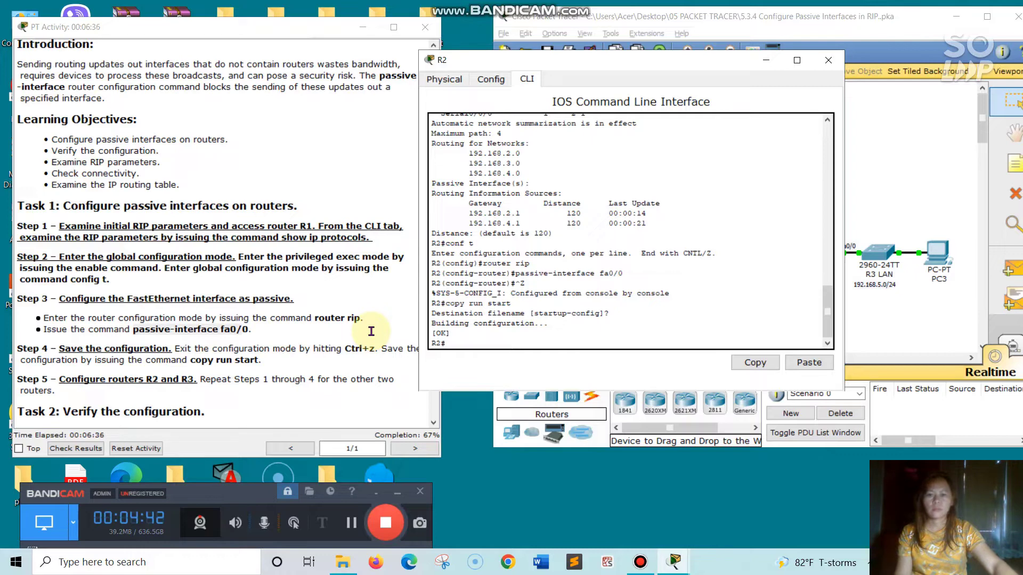
click(829, 60)
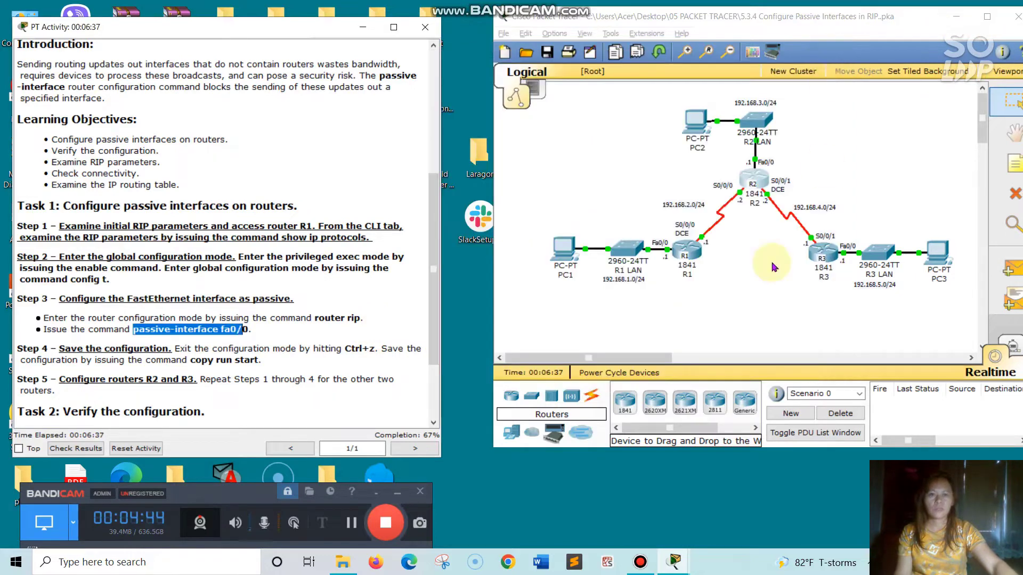
click(821, 253)
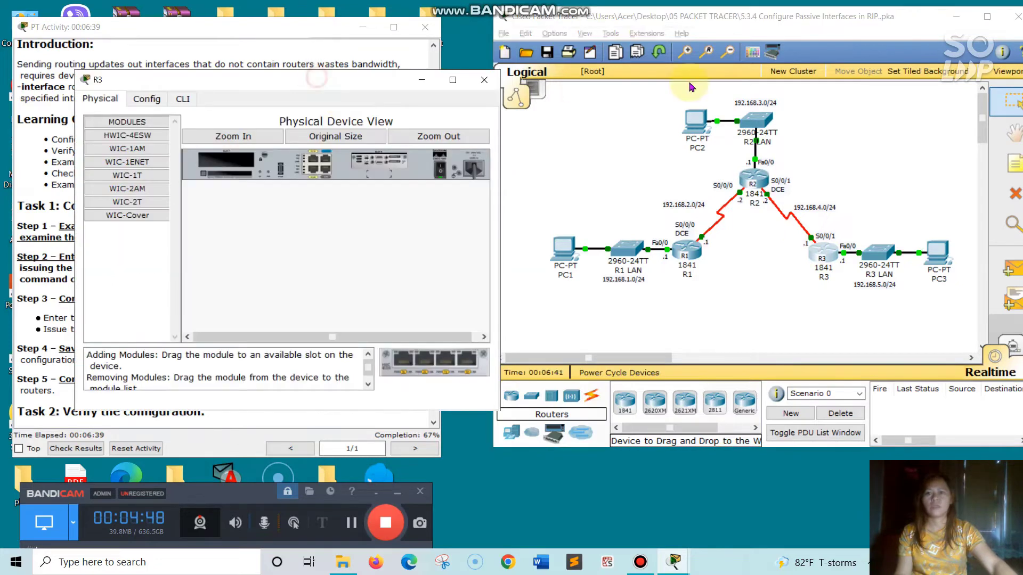
drag(316, 80, 670, 87)
click(540, 106)
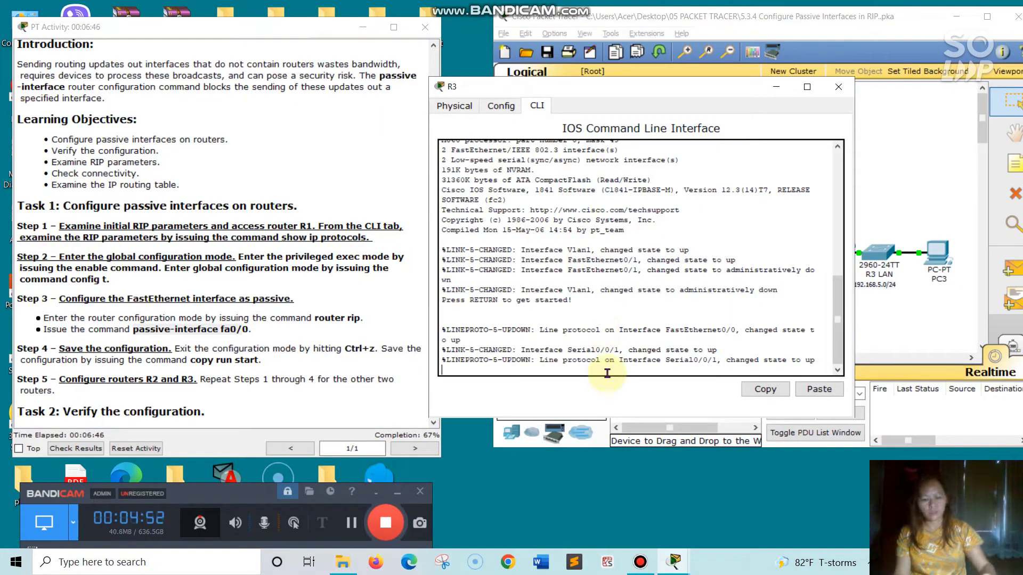
key(Return)
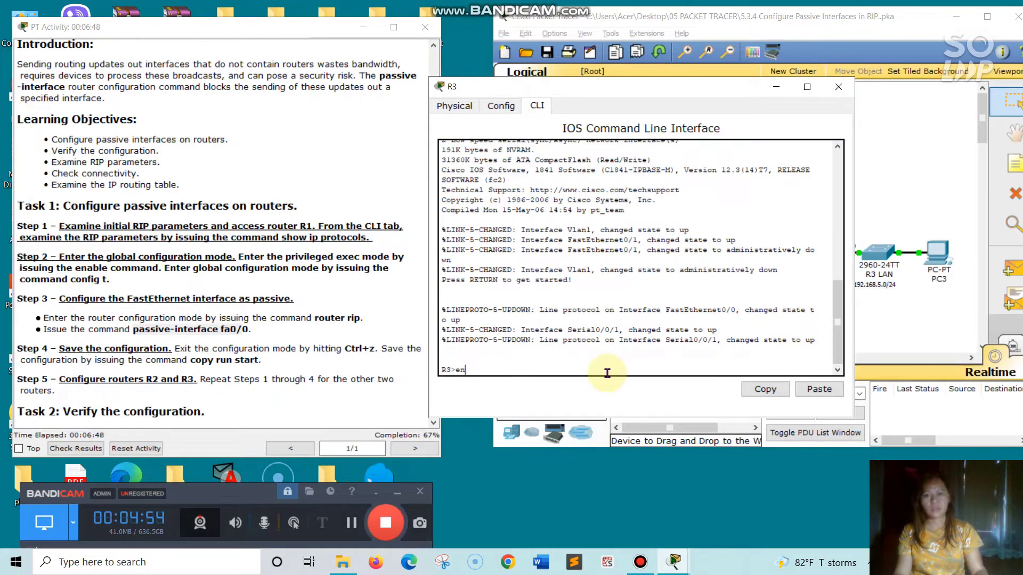
text(en)
key(Return)
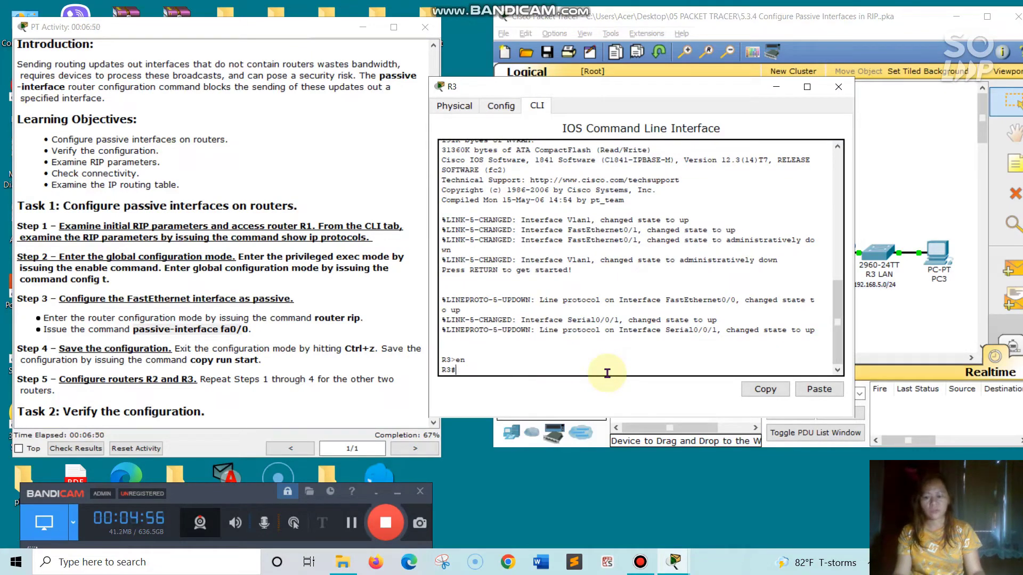
Display R3's RIP parameters with show ip protocols
text(sh)
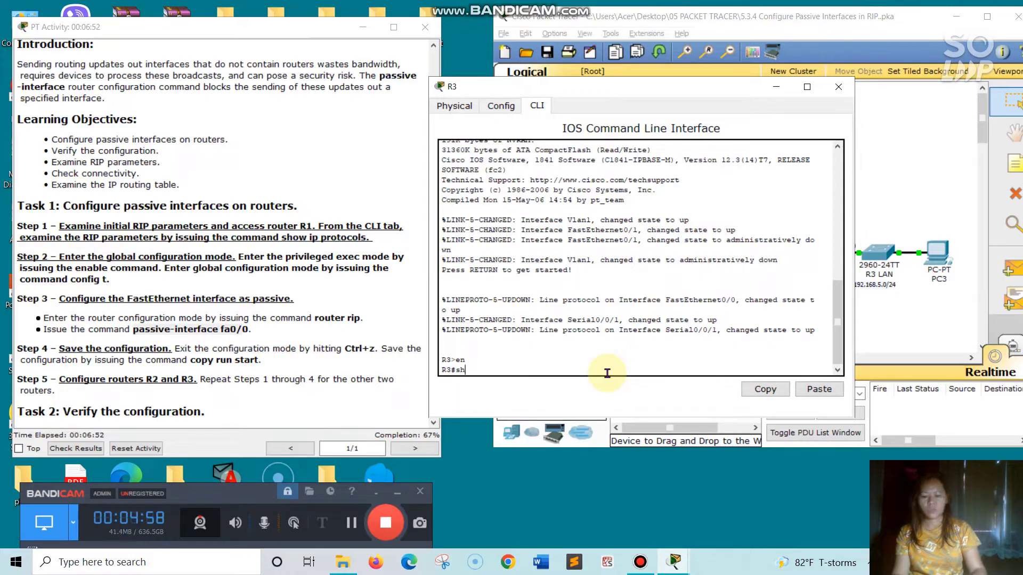
text(ow ip)
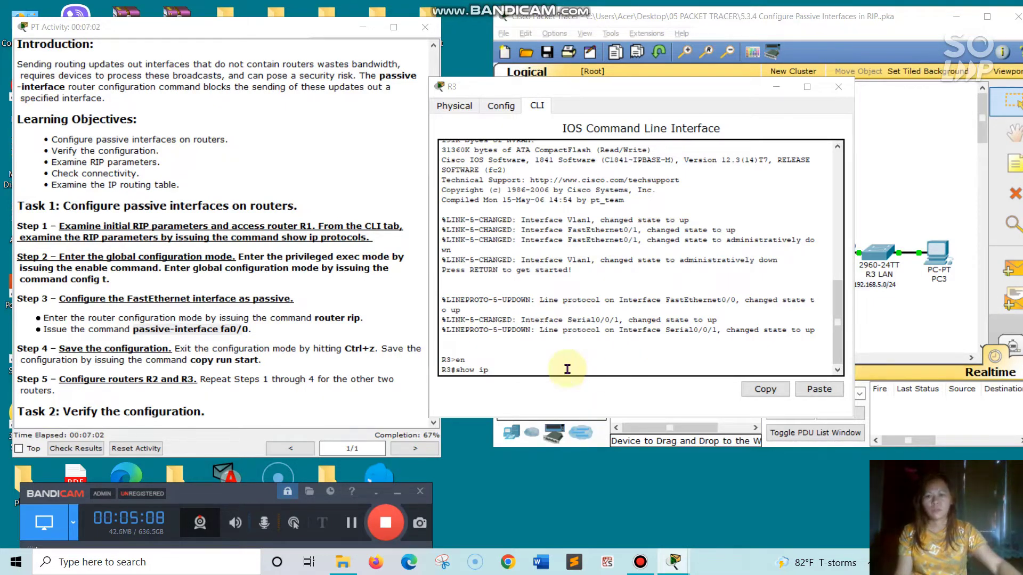
click(552, 361)
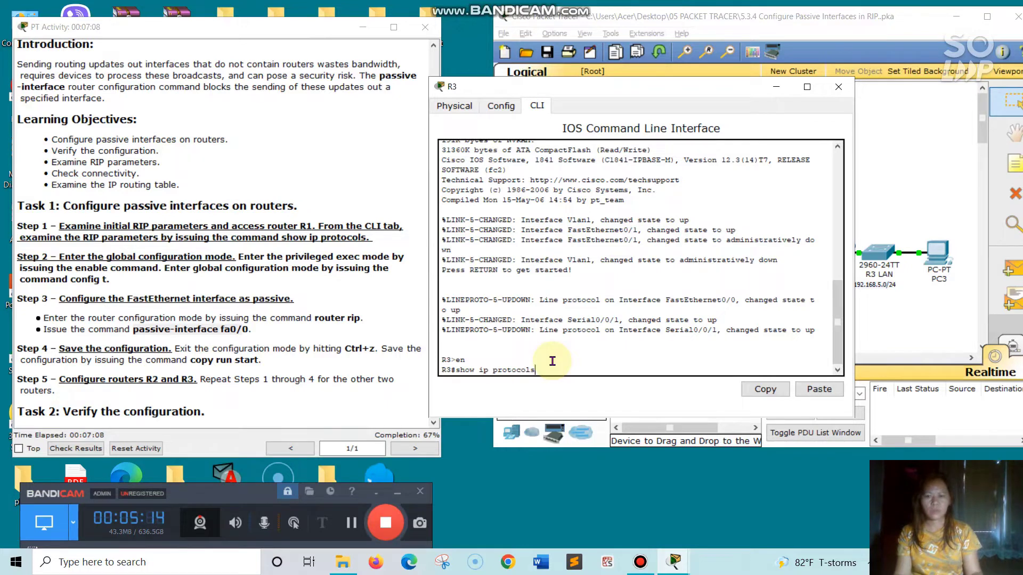
text(protocols)
key(Return)
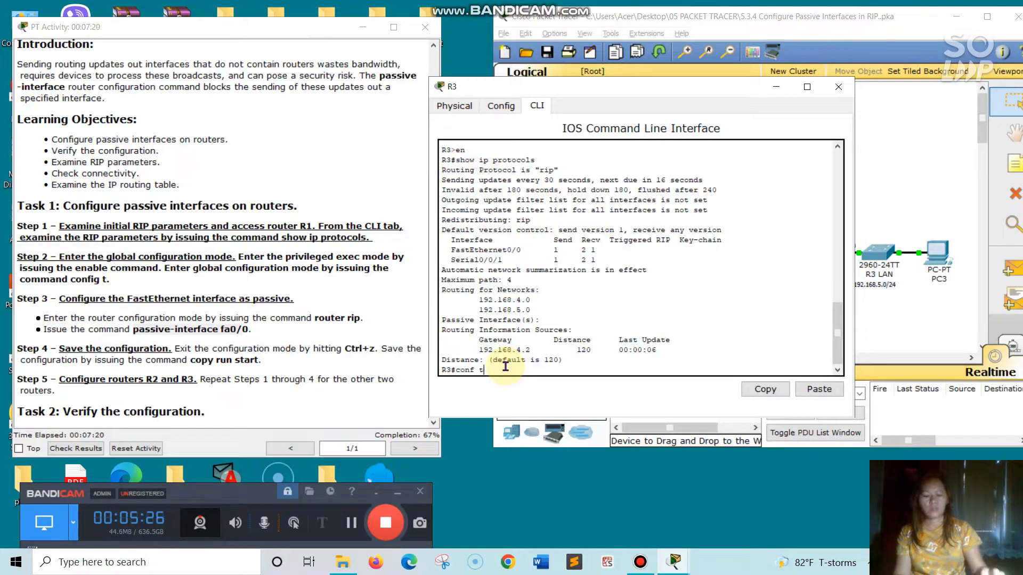
Enter global configuration mode on R3 and open RIP router configuration with router rip
key(Return)
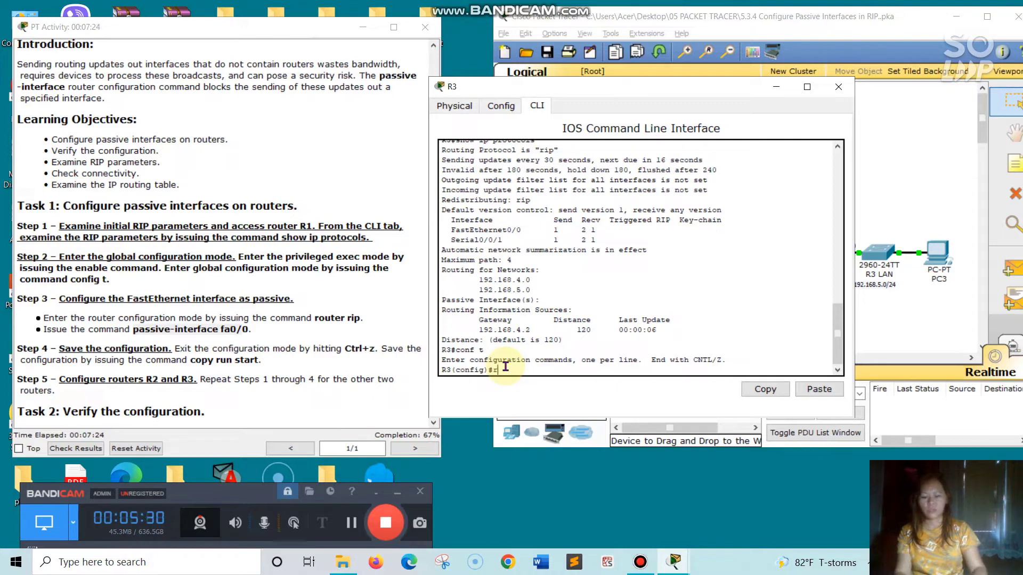
text(router)
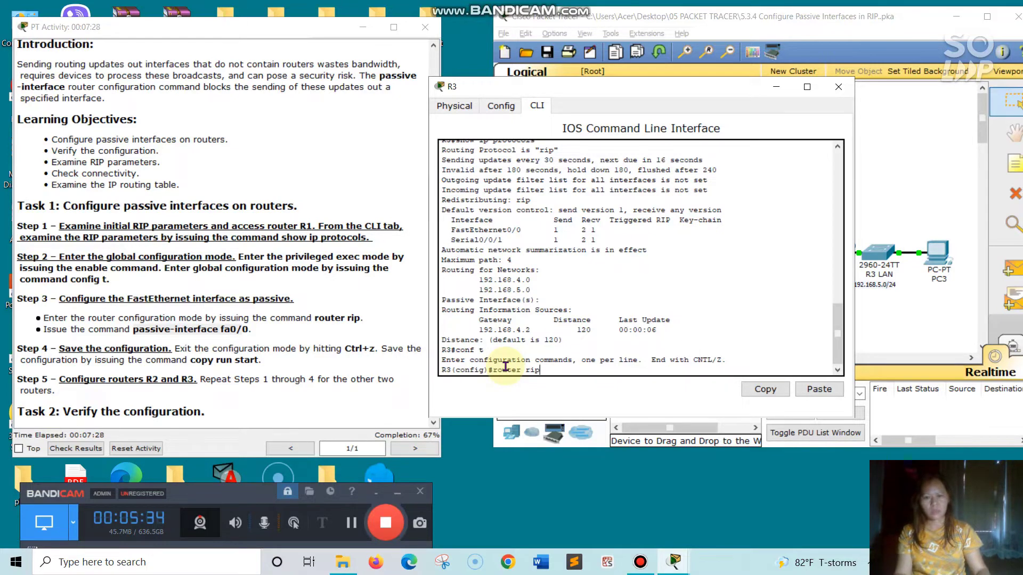
text( rip)
key(Return)
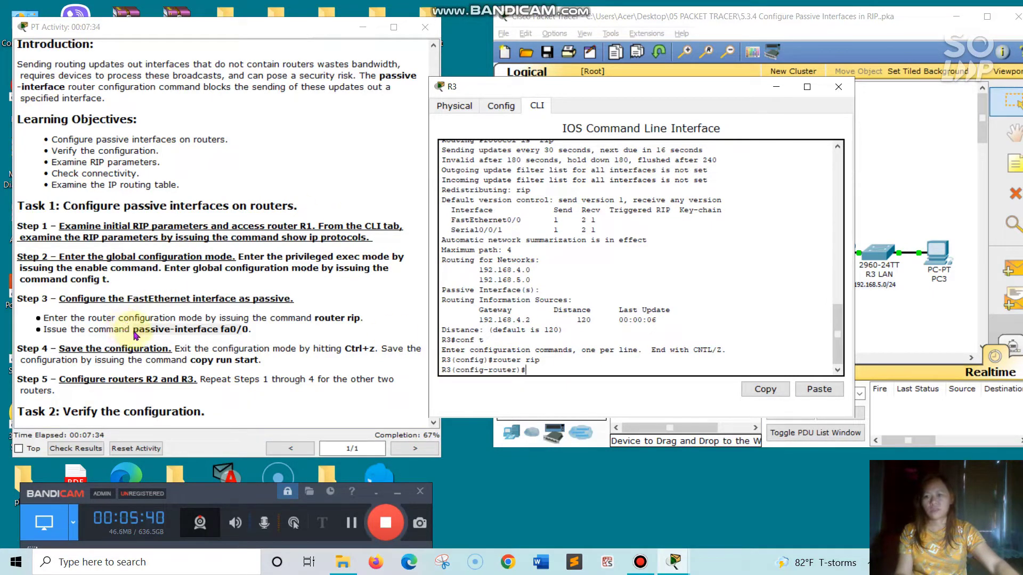
Copy the passive-interface fa0/0 command from the instructions and run it in R3's RIP configuration
drag(134, 330, 239, 330)
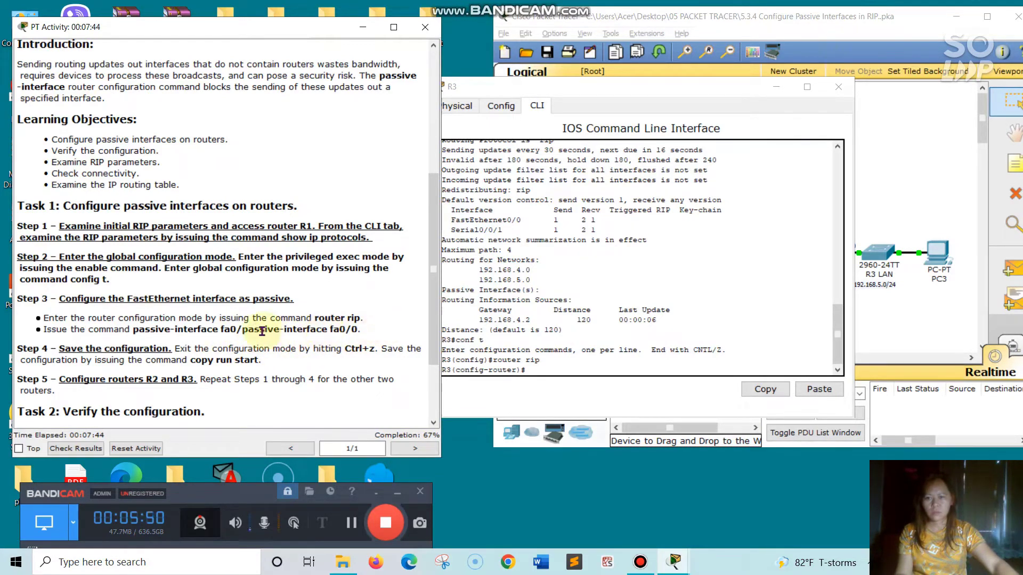
drag(243, 330, 357, 328)
right_click(335, 329)
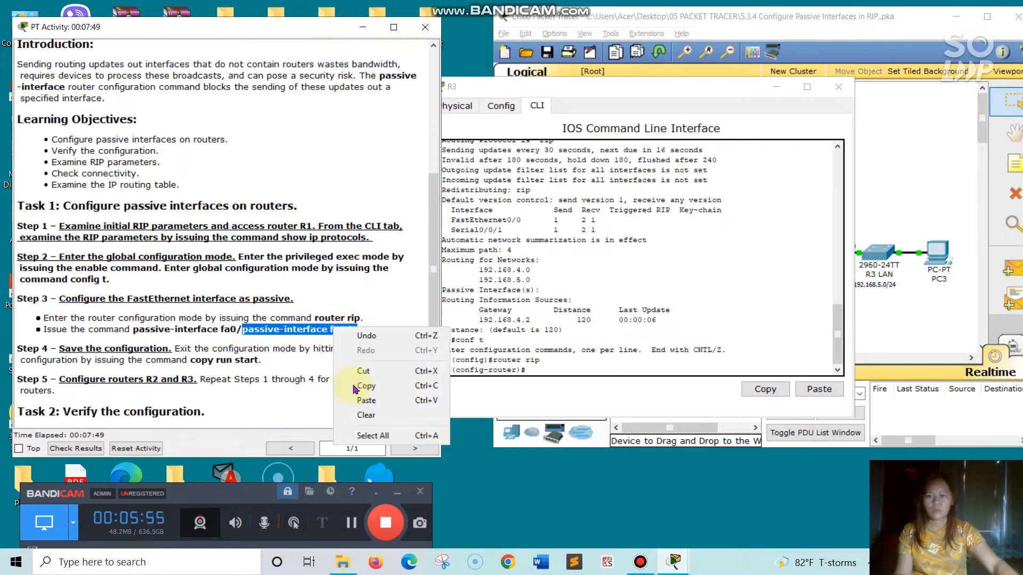
click(357, 387)
click(551, 369)
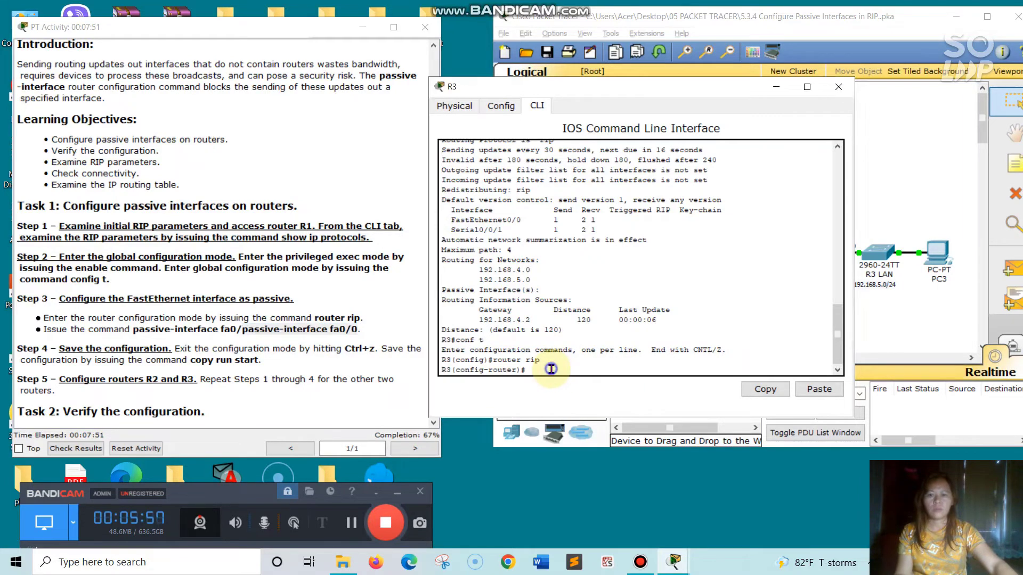
right_click(551, 369)
click(572, 393)
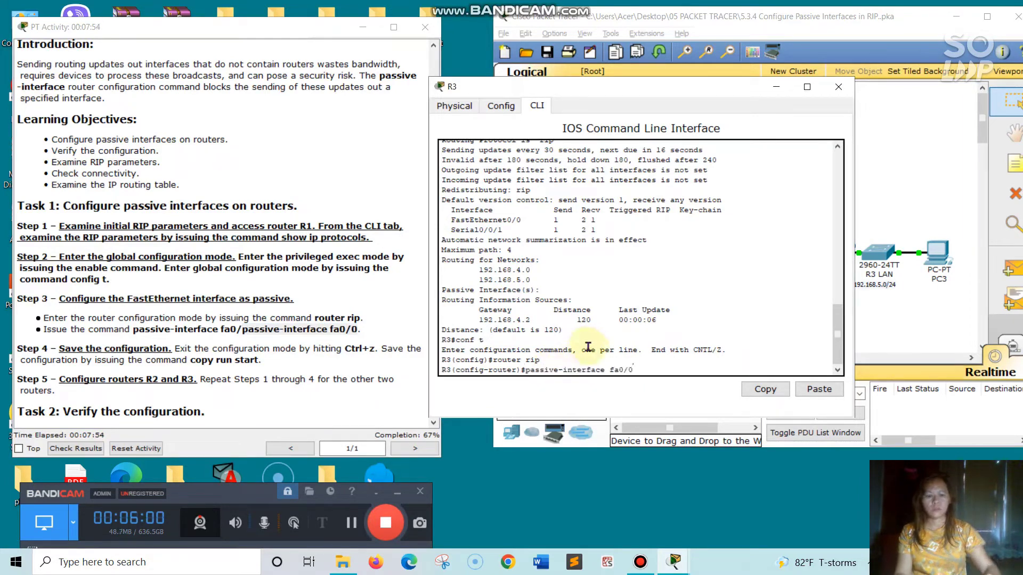
key(Return)
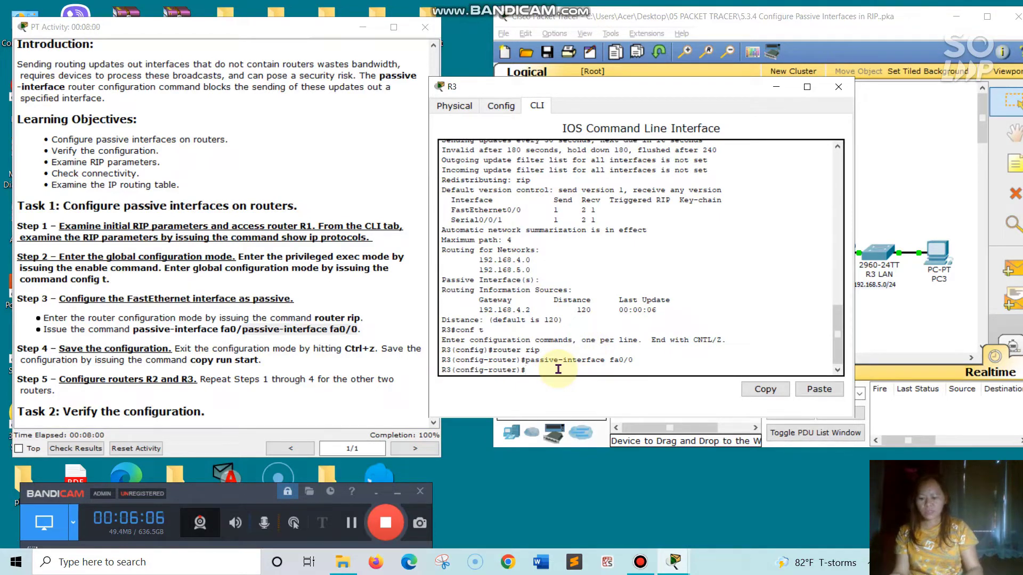
Exit configuration mode and save R3's running configuration to startup-config with copy run start
key(ctrl+z)
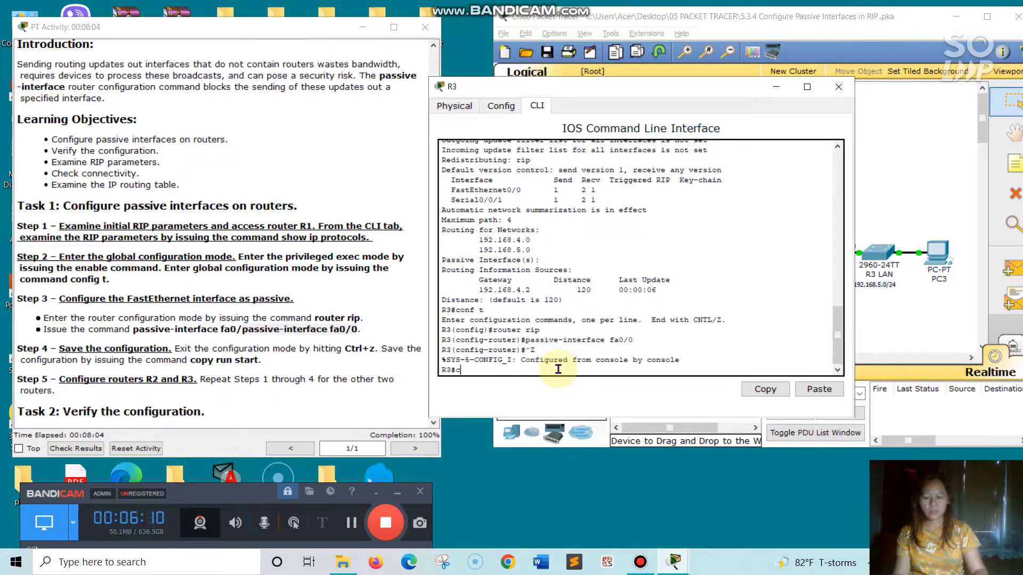
text(copy rui)
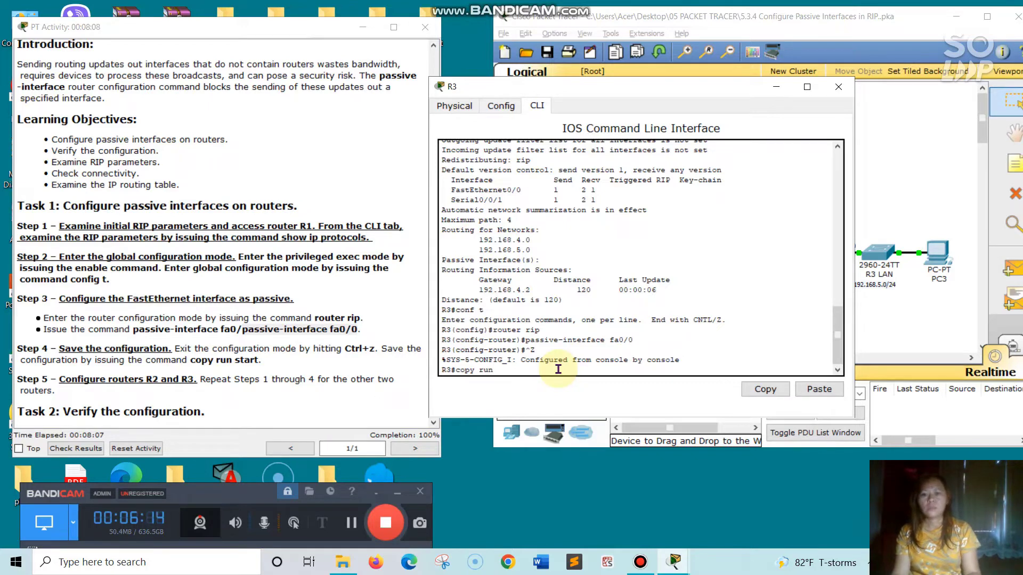
text( s)
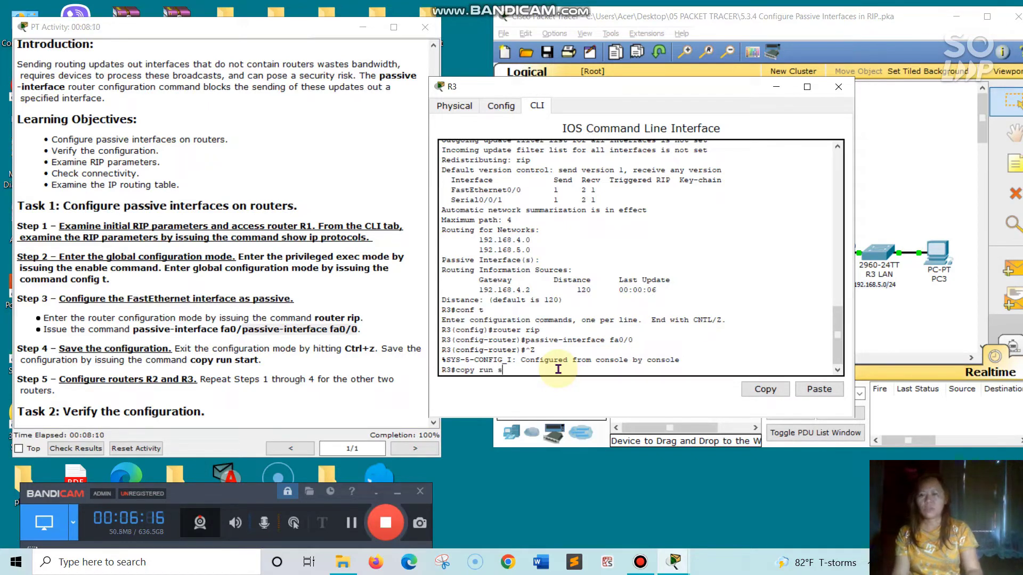
text(tart)
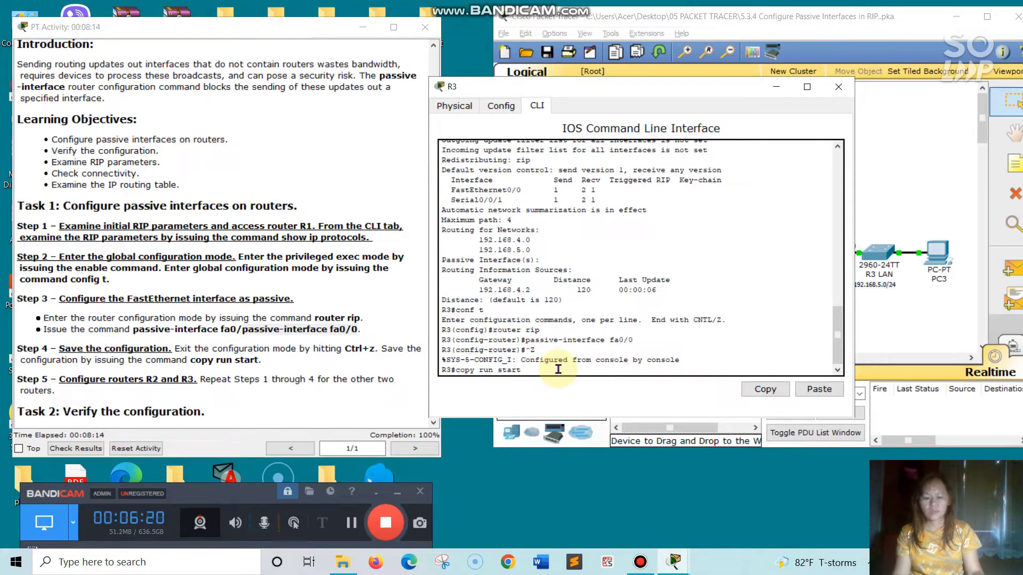
key(Return)
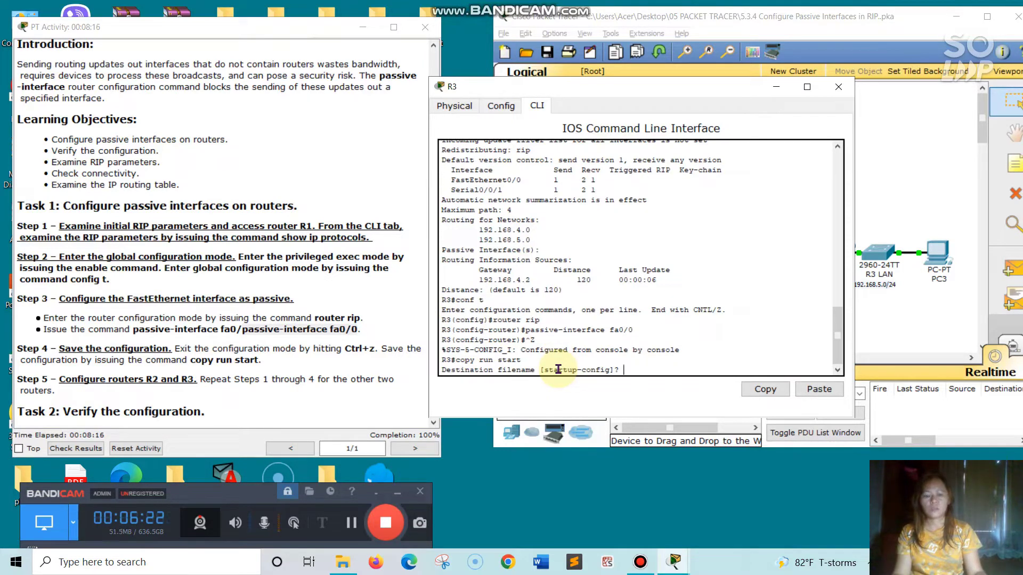
key(Return)
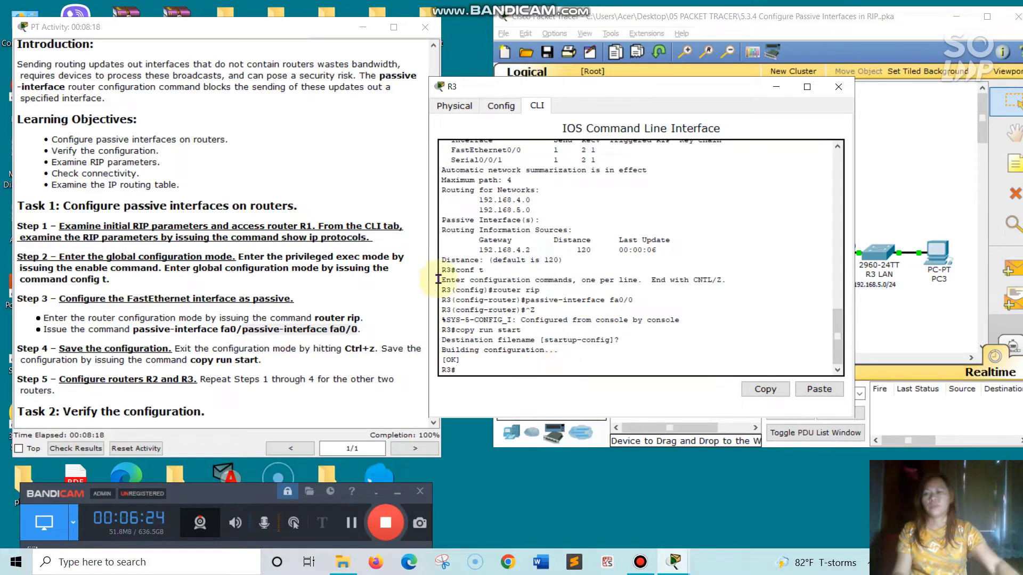
Close R3's window and open router R1's command line interface
scroll(256, 350, down, 3)
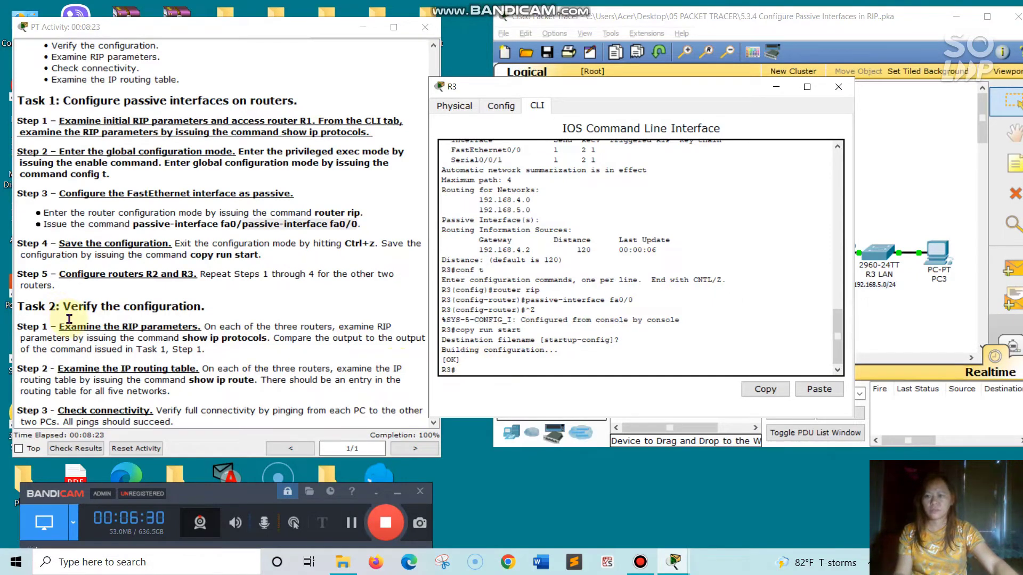
click(838, 87)
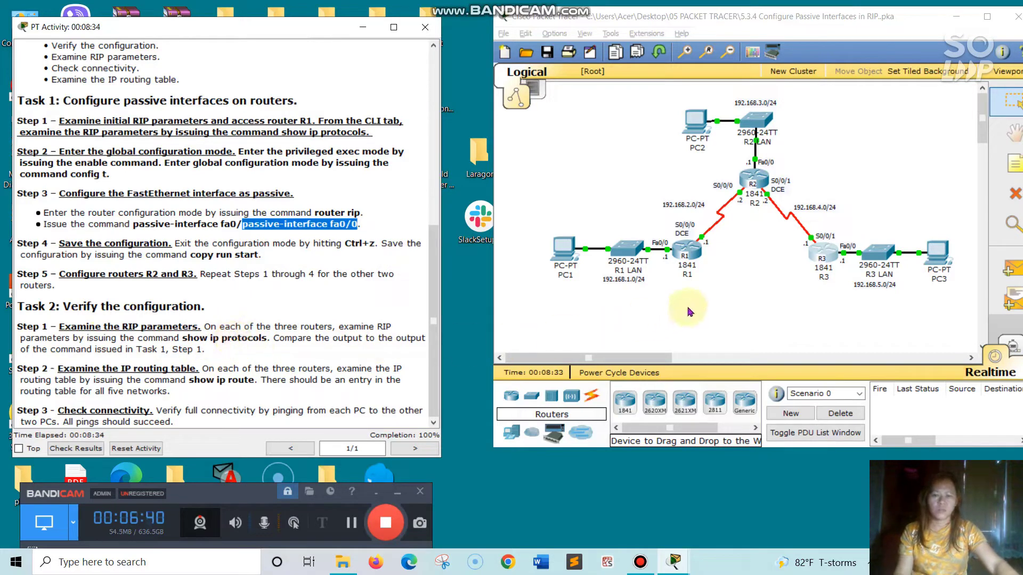
click(675, 251)
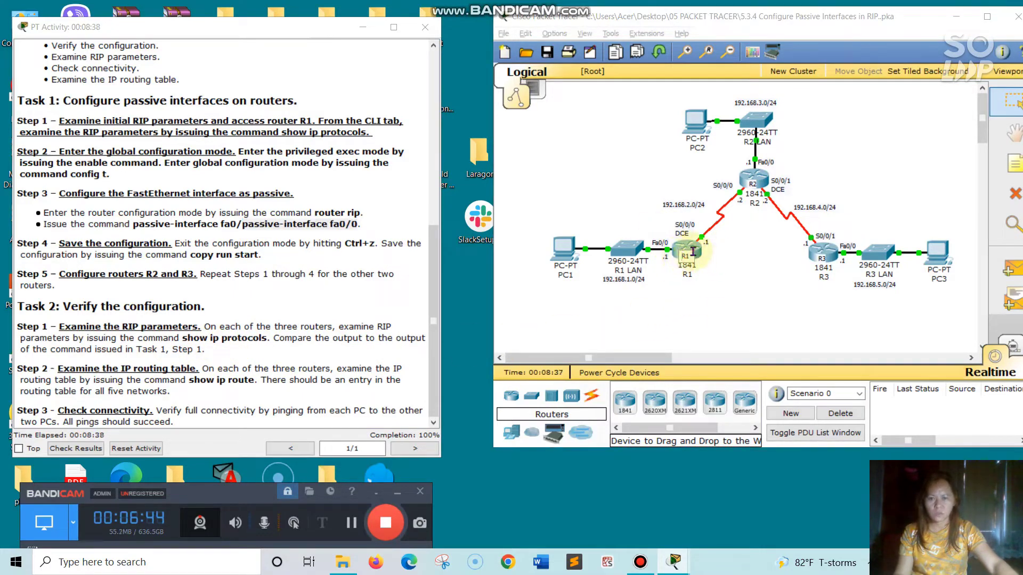
click(695, 245)
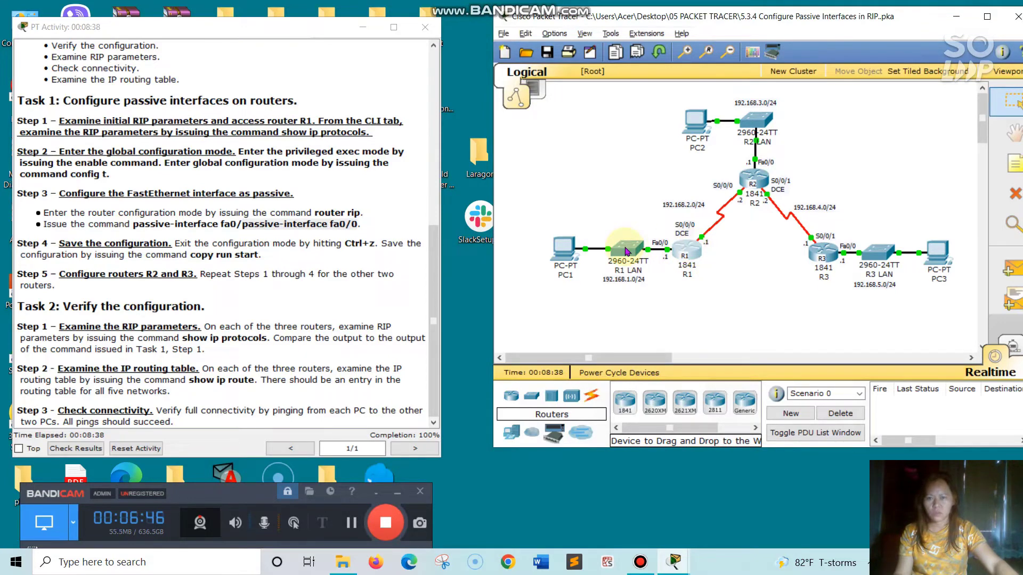
click(164, 45)
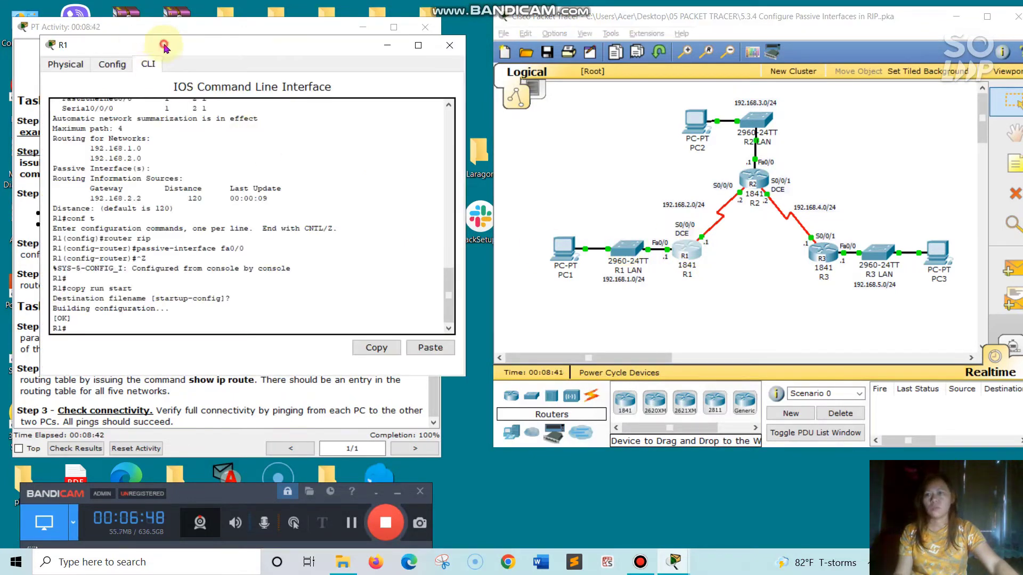
drag(164, 45, 529, 91)
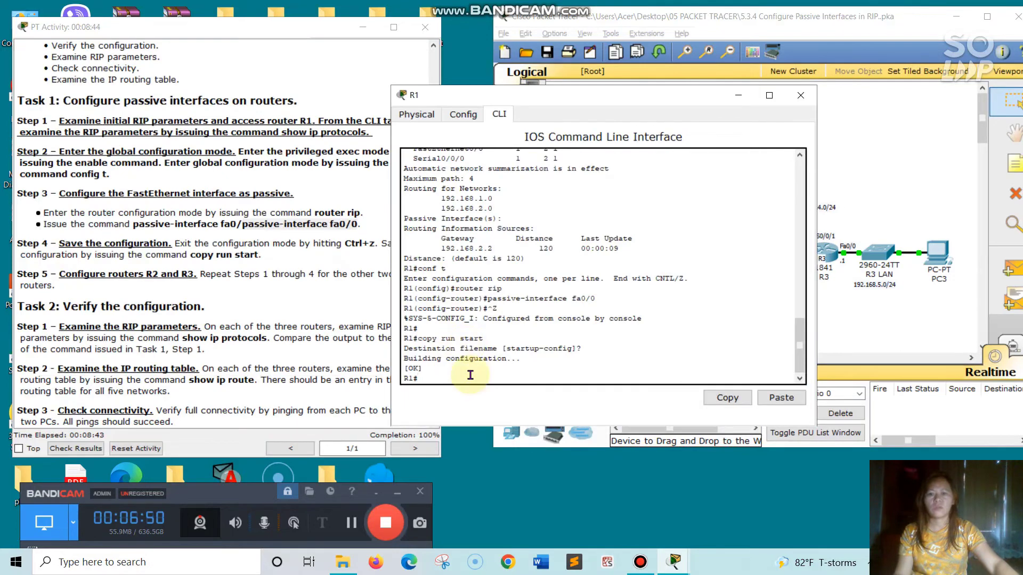
Try to display R1's RIP parameters with a show ip protocols command
text(s)
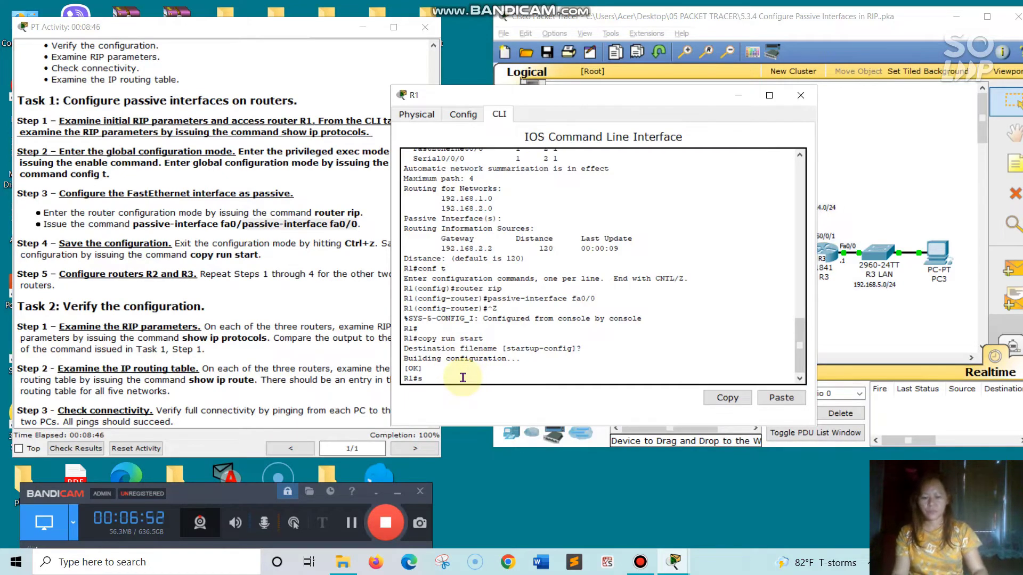
text(how ip)
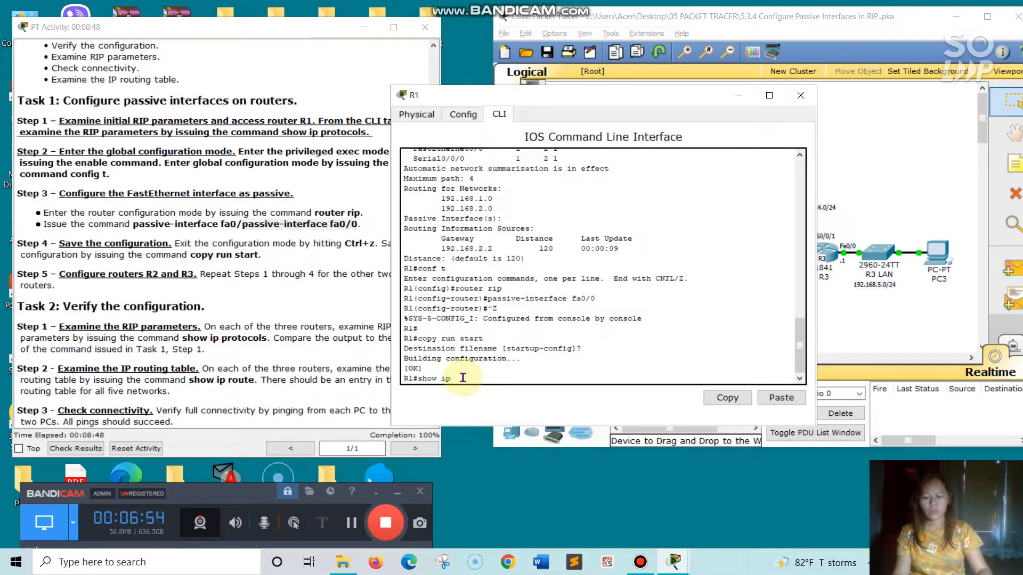
text( pr)
text(o)
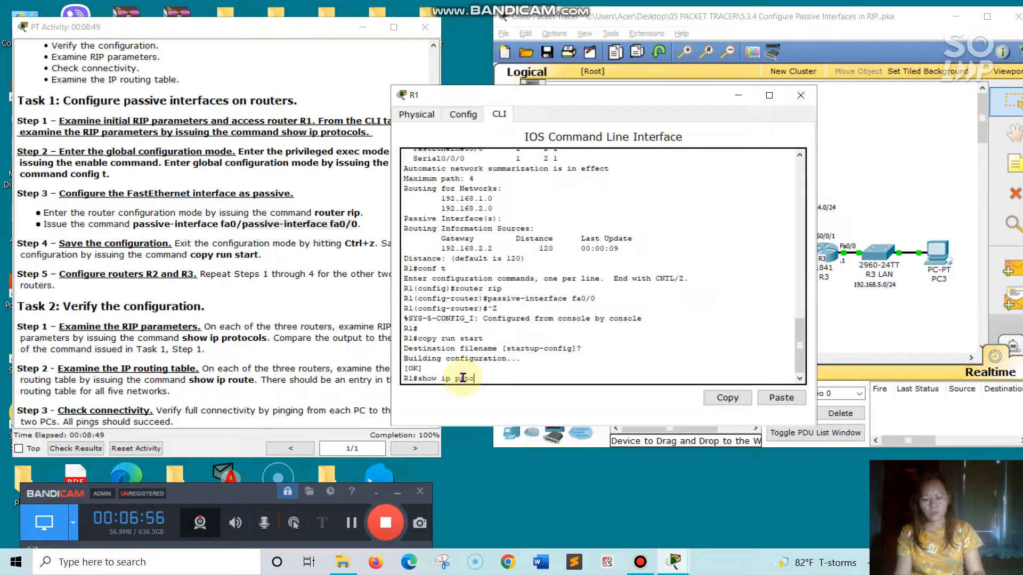
text(tocols)
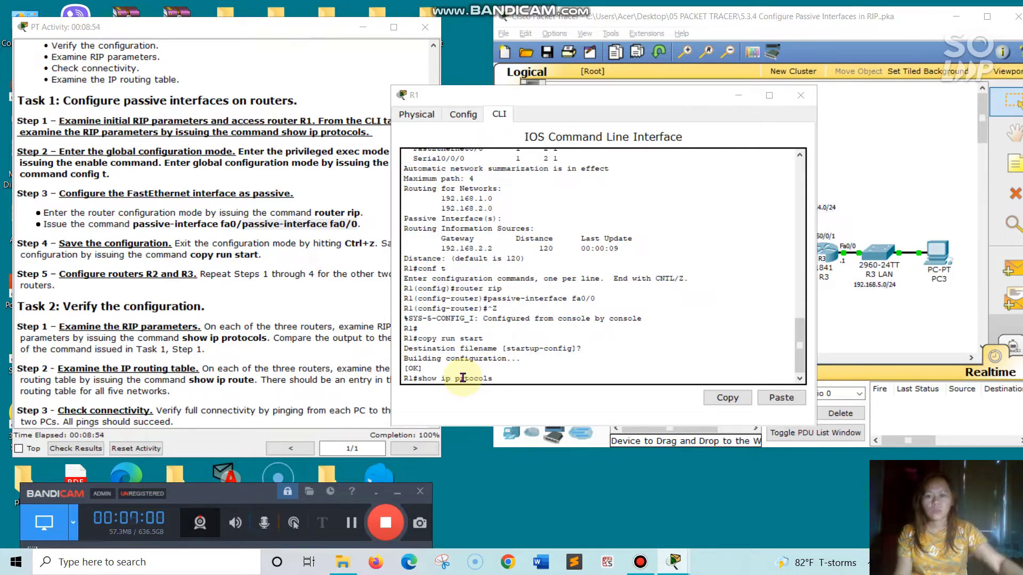
click(526, 380)
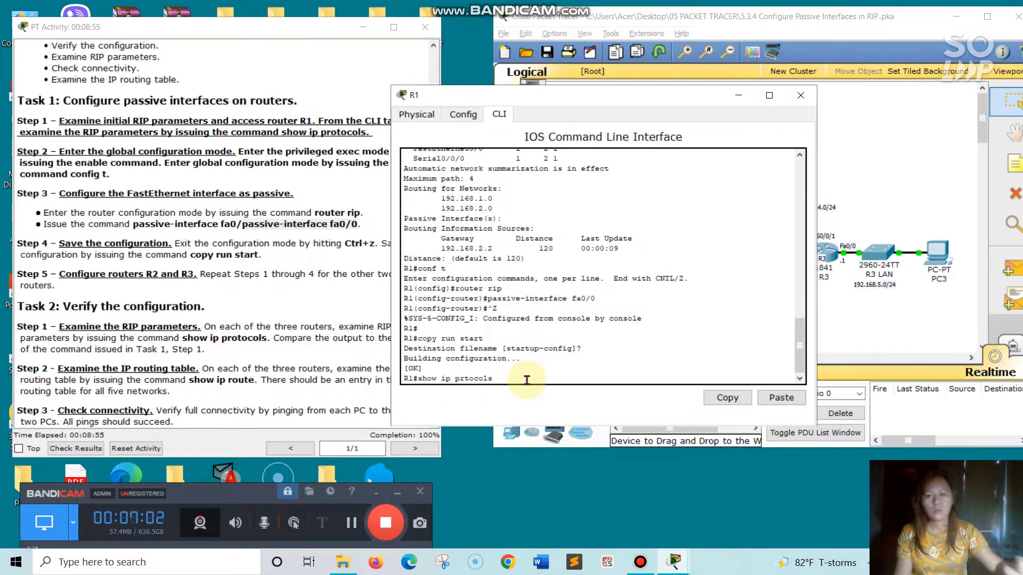
key(Return)
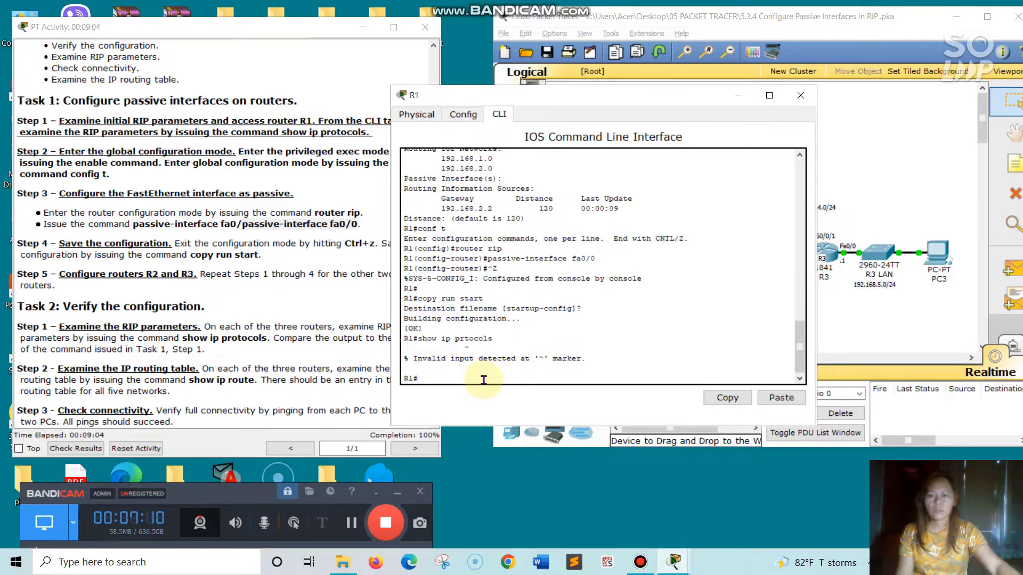
Display R1's RIP parameters with show ip protocols
text(s)
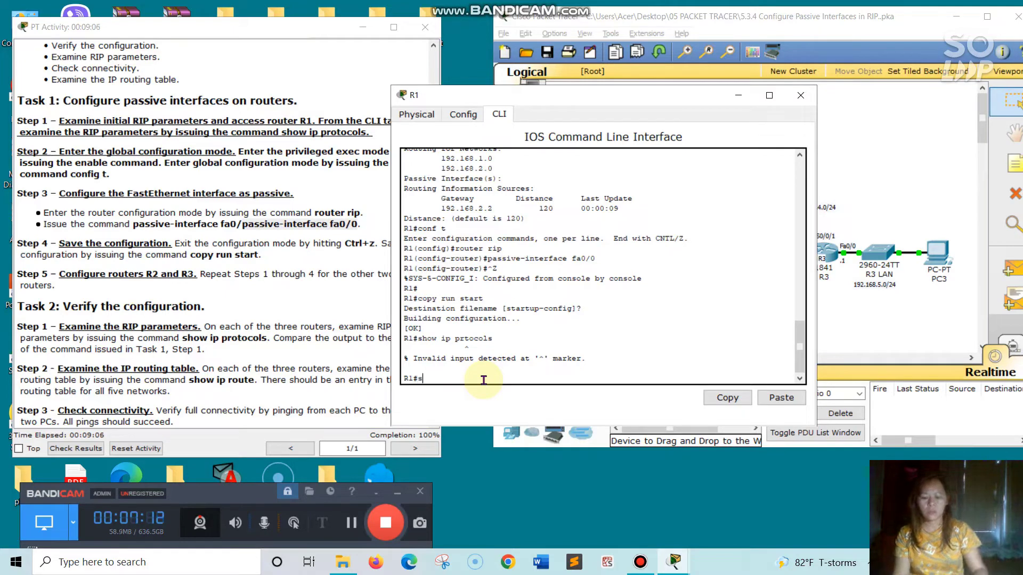
text(how i)
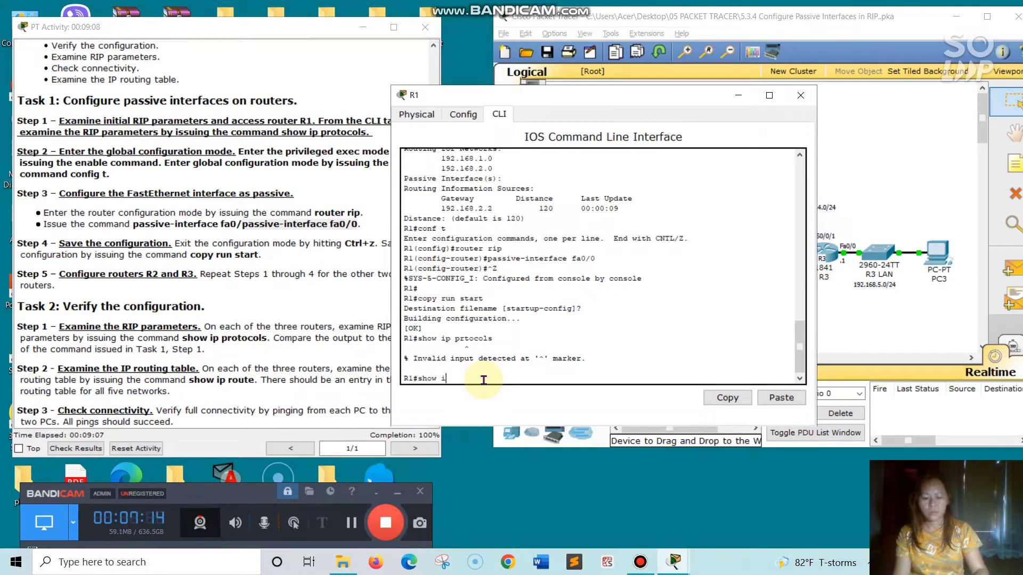
text(p pro)
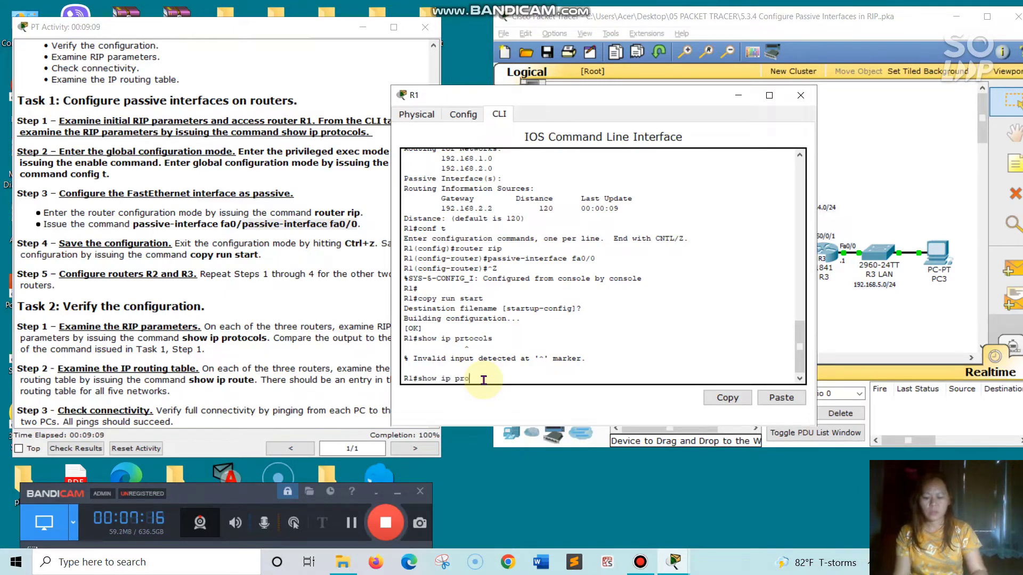
text(tocol)
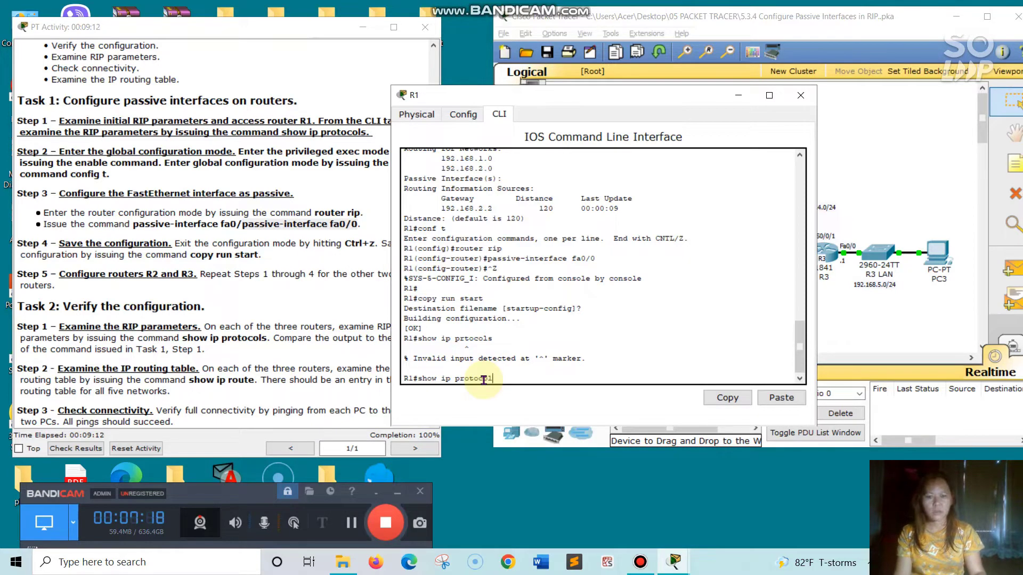
text(s)
key(Return)
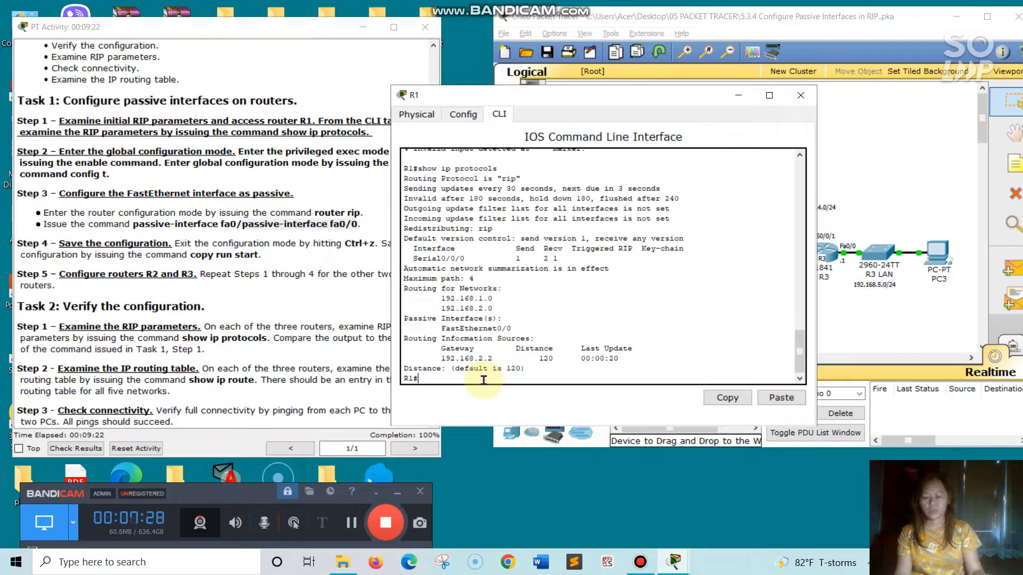
Display R1's routing table with show ip route, then close R1's window
text(show ip)
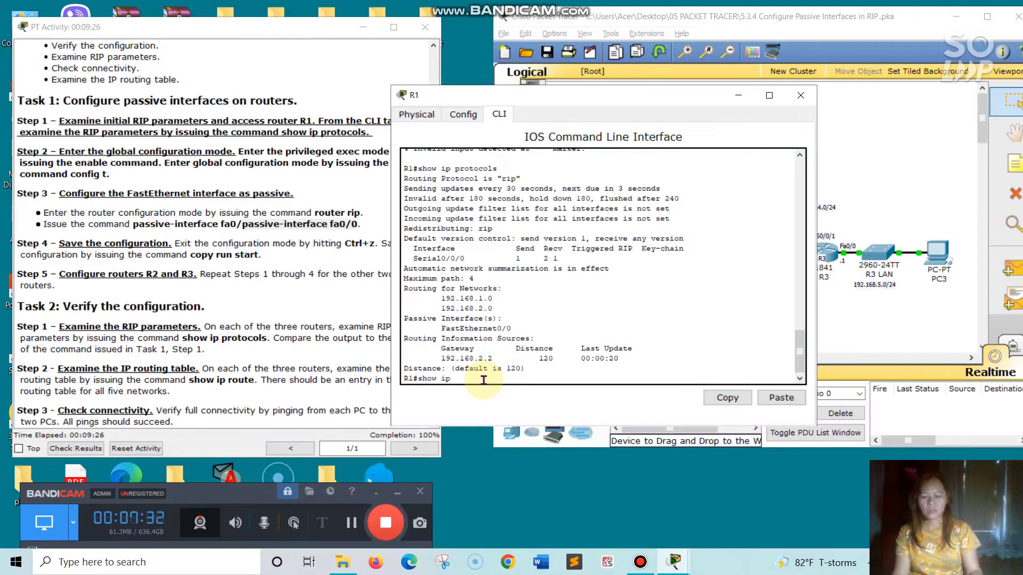
text( route)
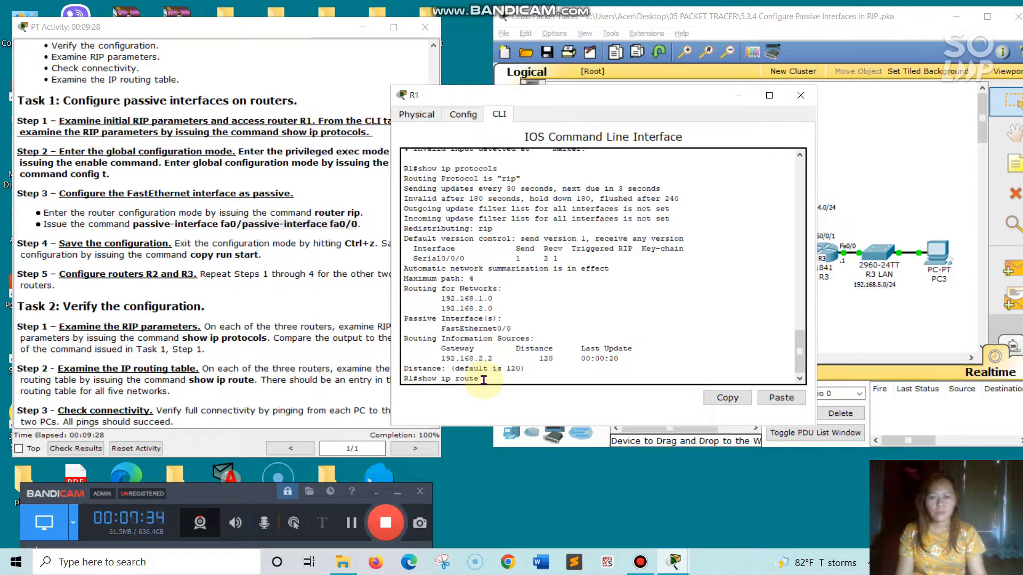
key(Return)
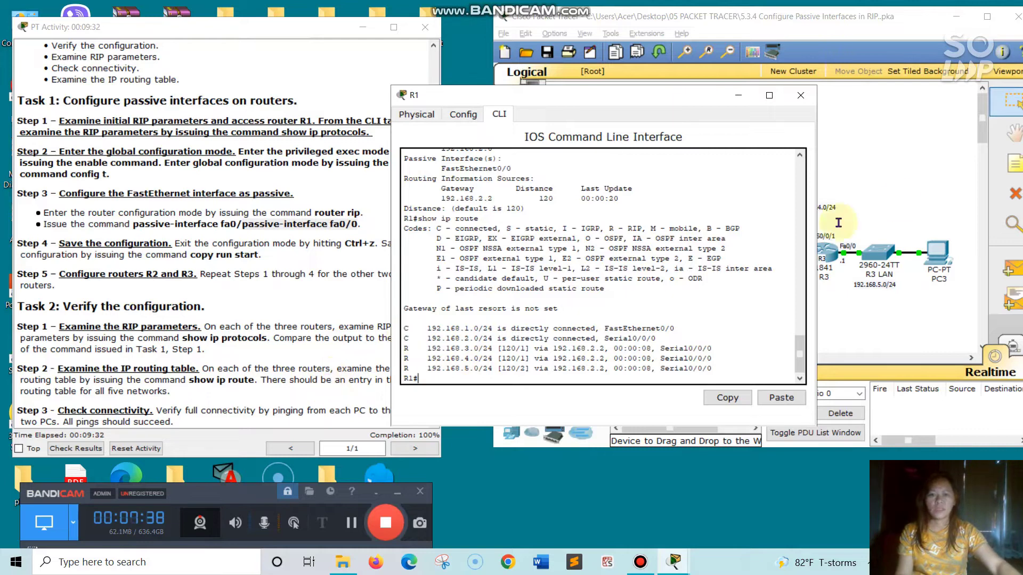
click(800, 96)
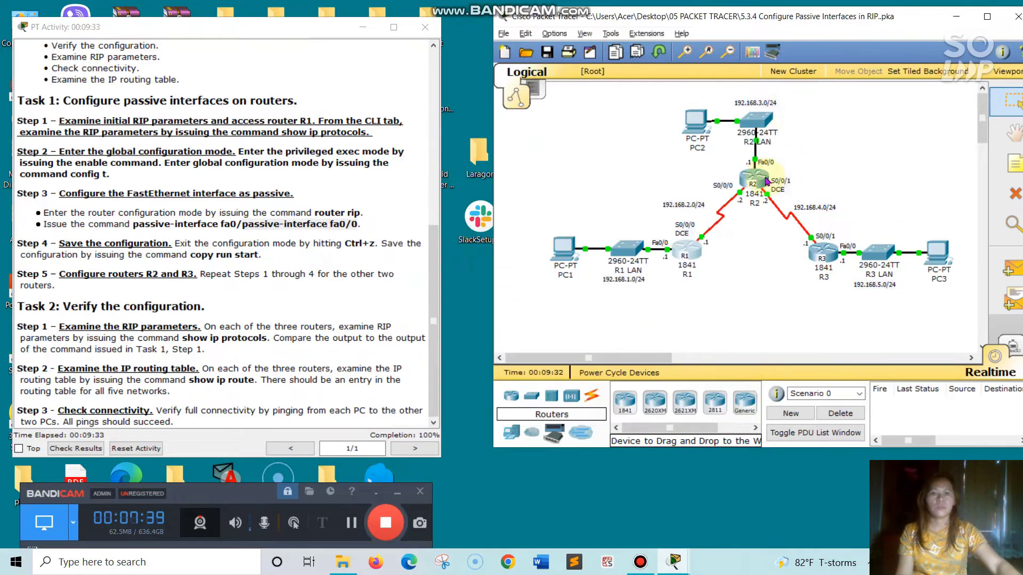
Open router R2's command line and display its RIP parameters with show ip protocols
click(767, 180)
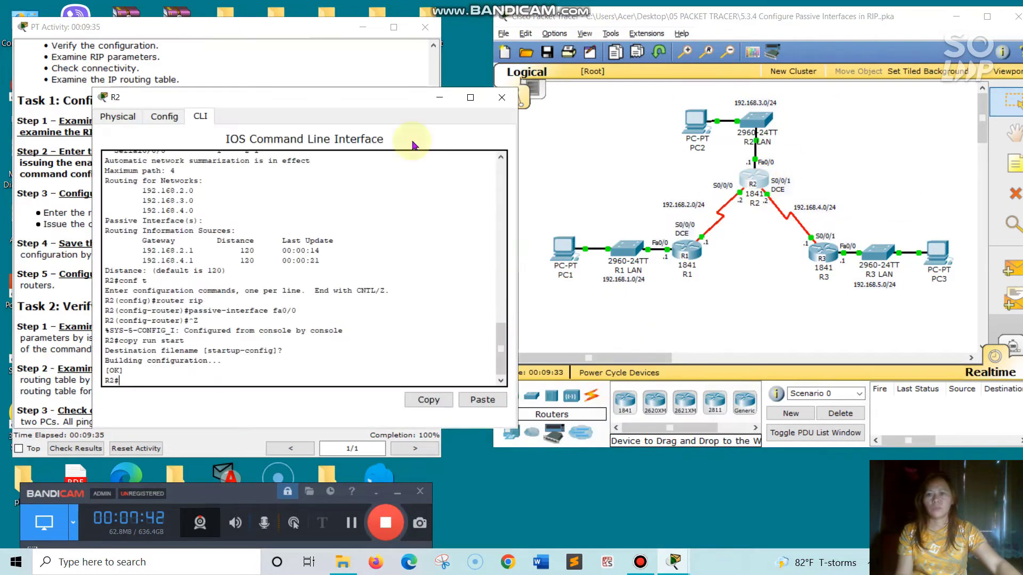
drag(334, 97, 642, 93)
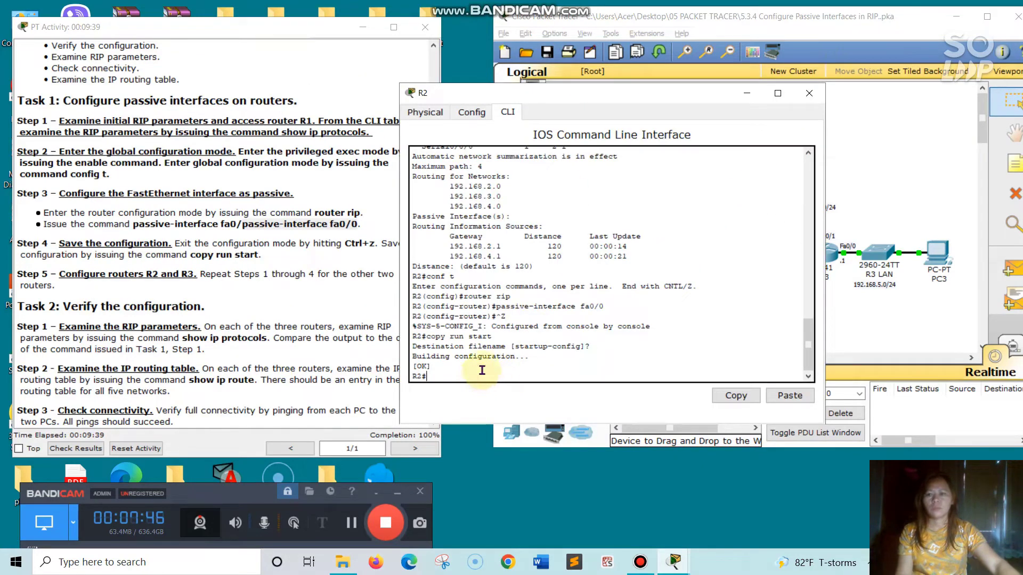
text(show ip)
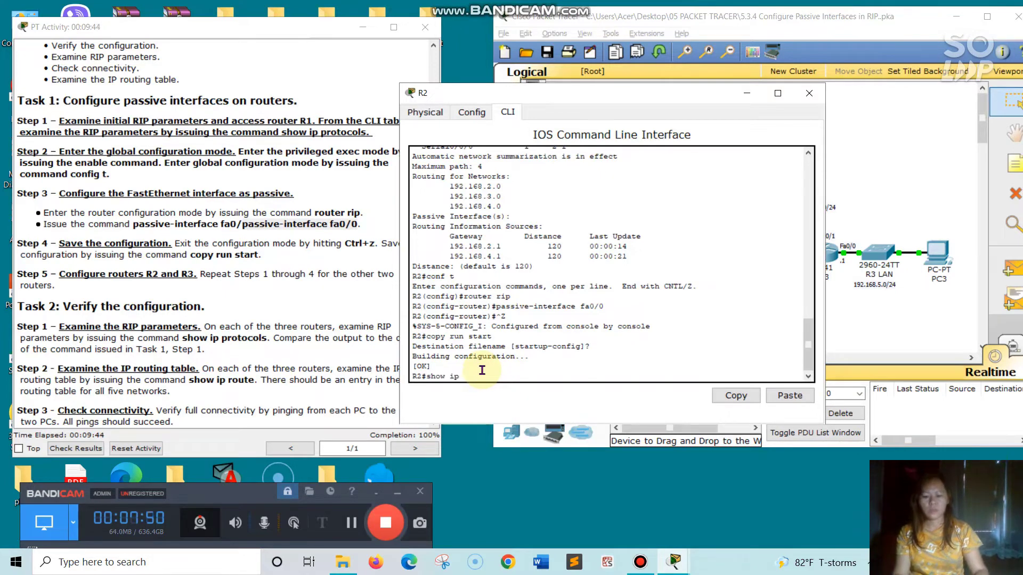
text( proto)
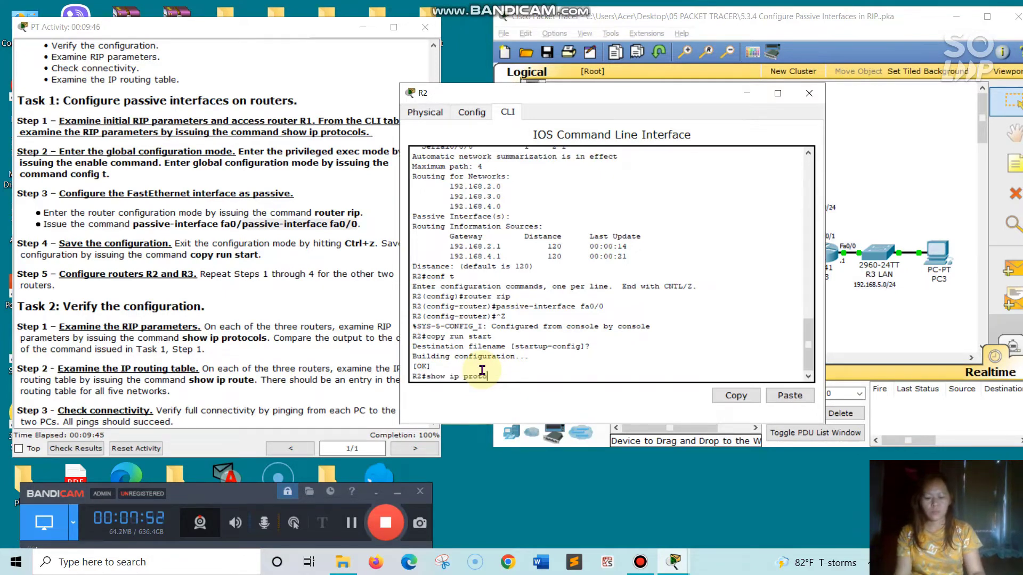
text(cols)
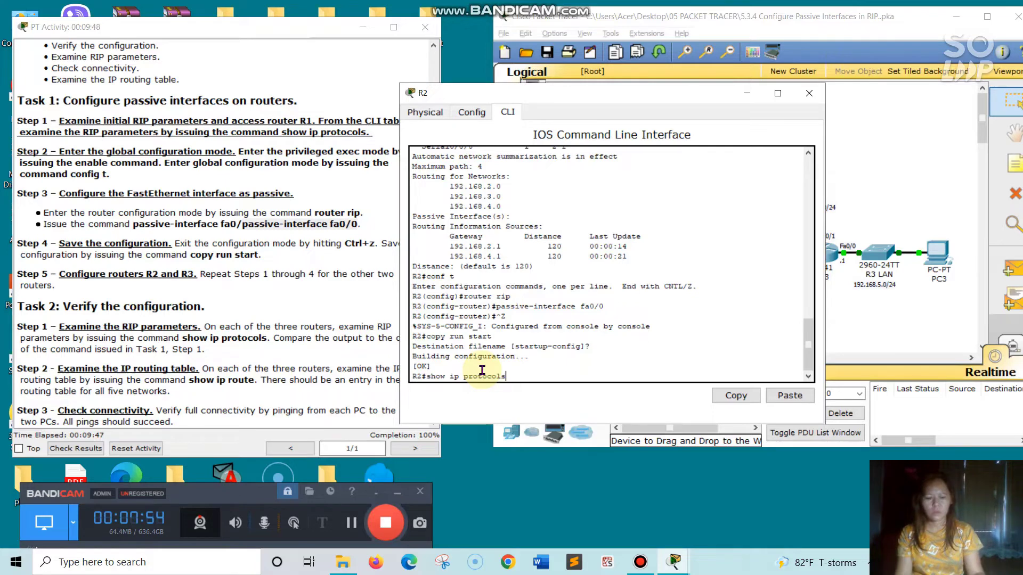
key(Return)
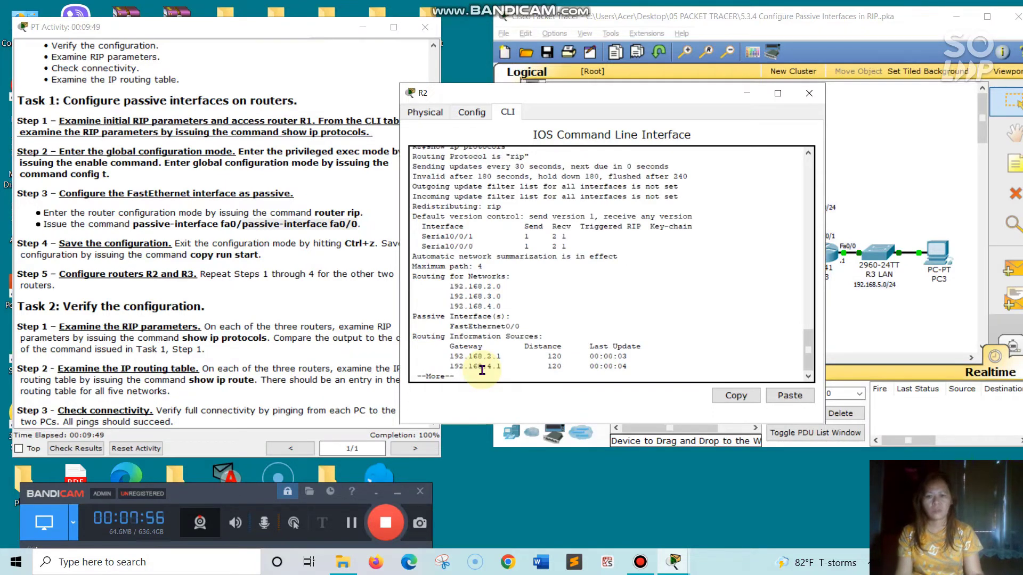
key(Return)
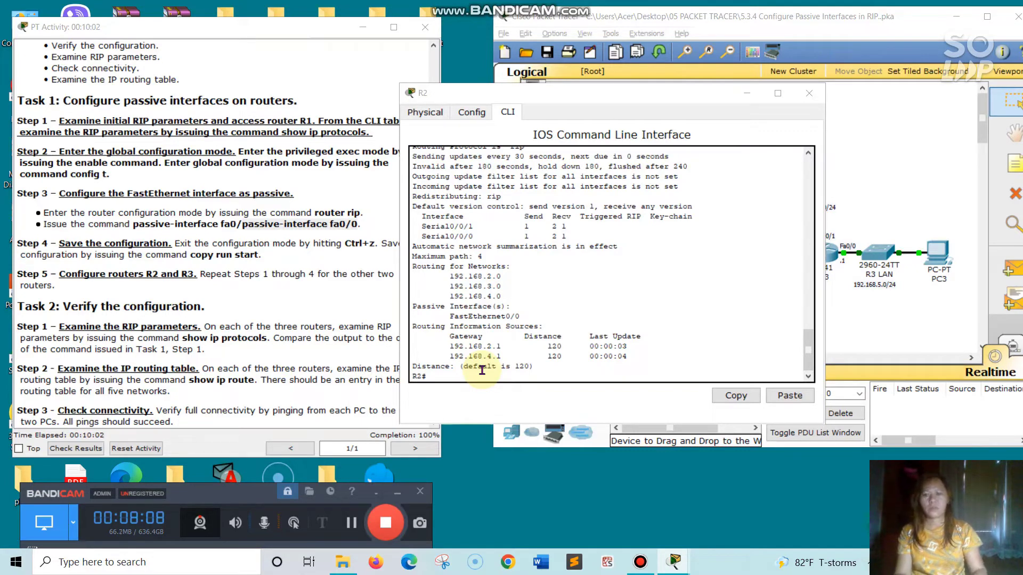
Display R2's routing table with show ip route, then close R2's window
click(446, 376)
text(show ip)
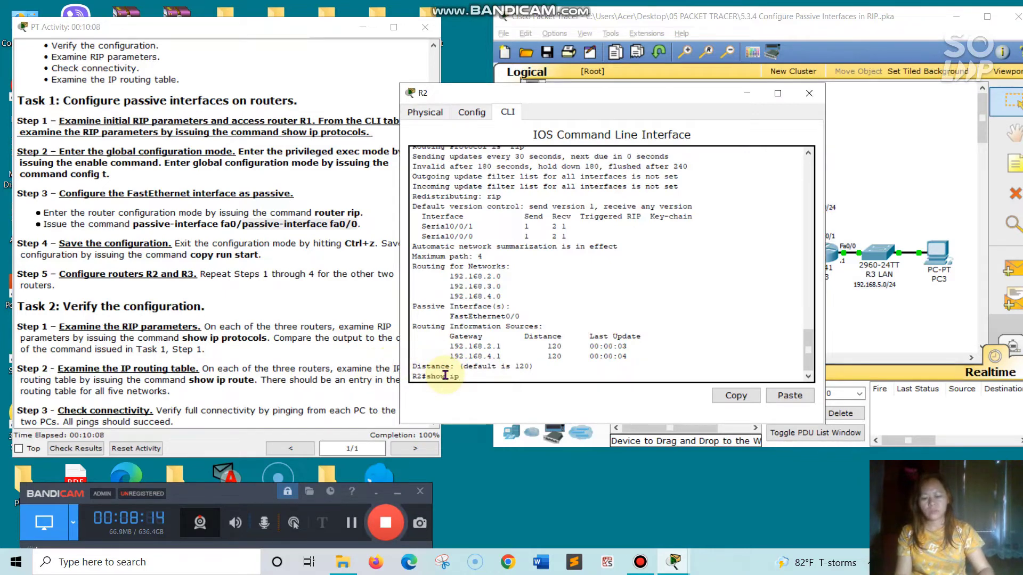
text( route)
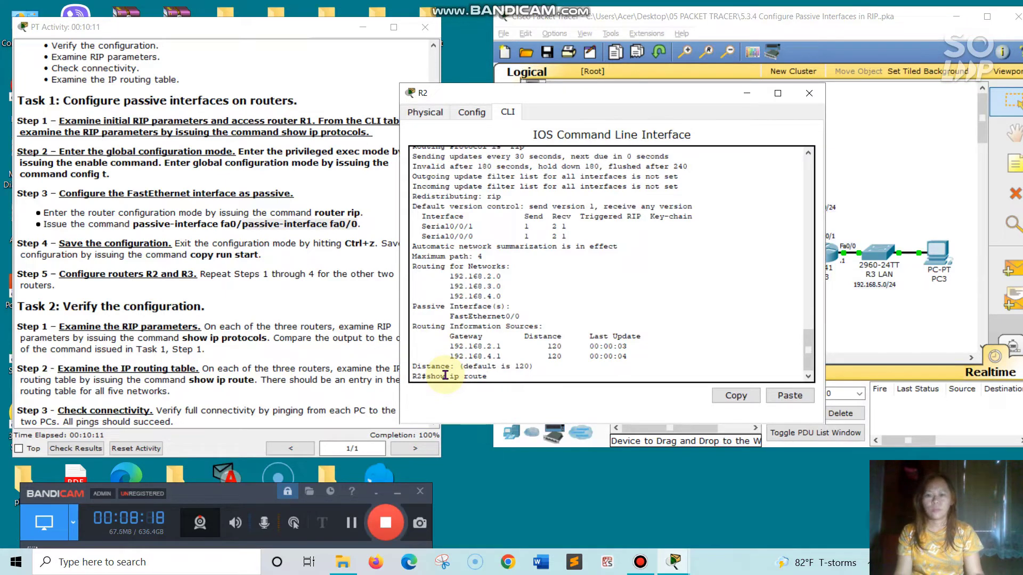
key(Return)
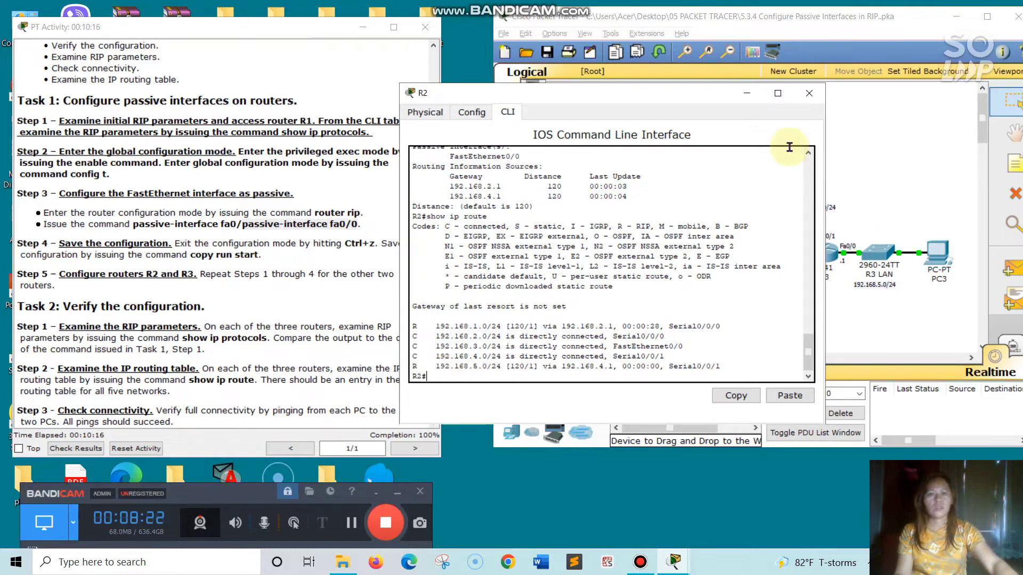
click(810, 94)
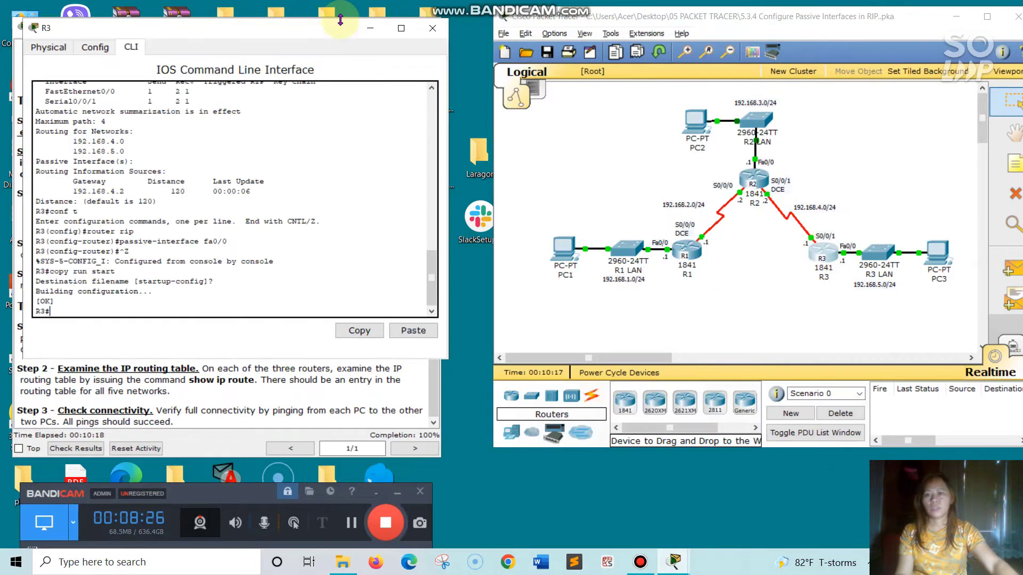
Display router R3's RIP parameters with show ip protocols
drag(298, 34, 735, 68)
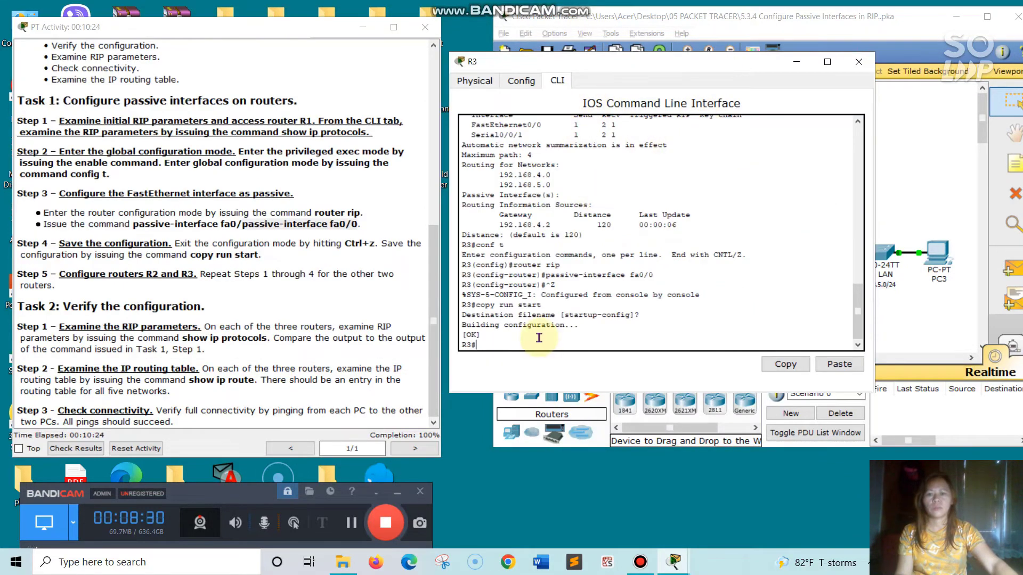
text(sh)
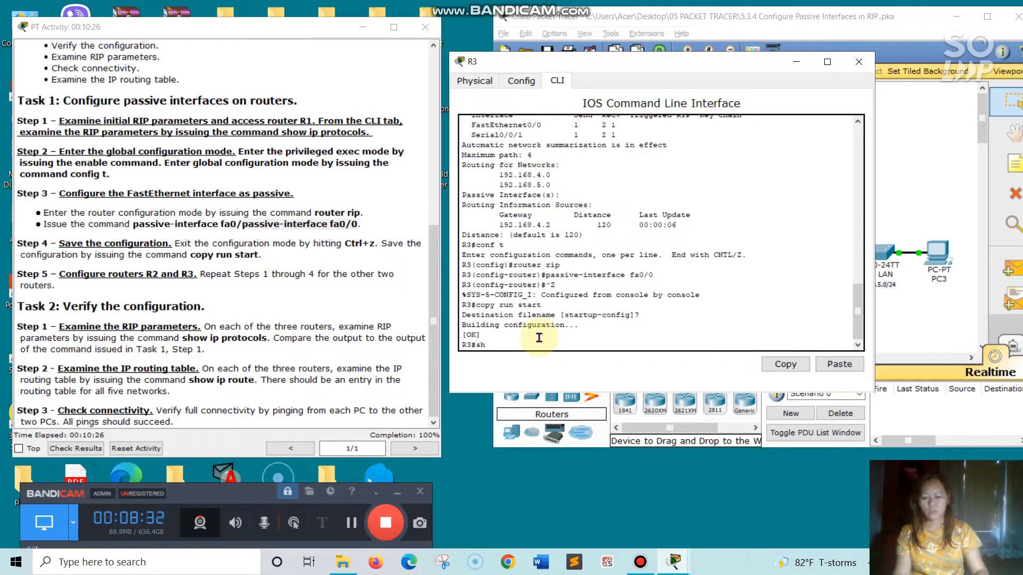
text(ow)
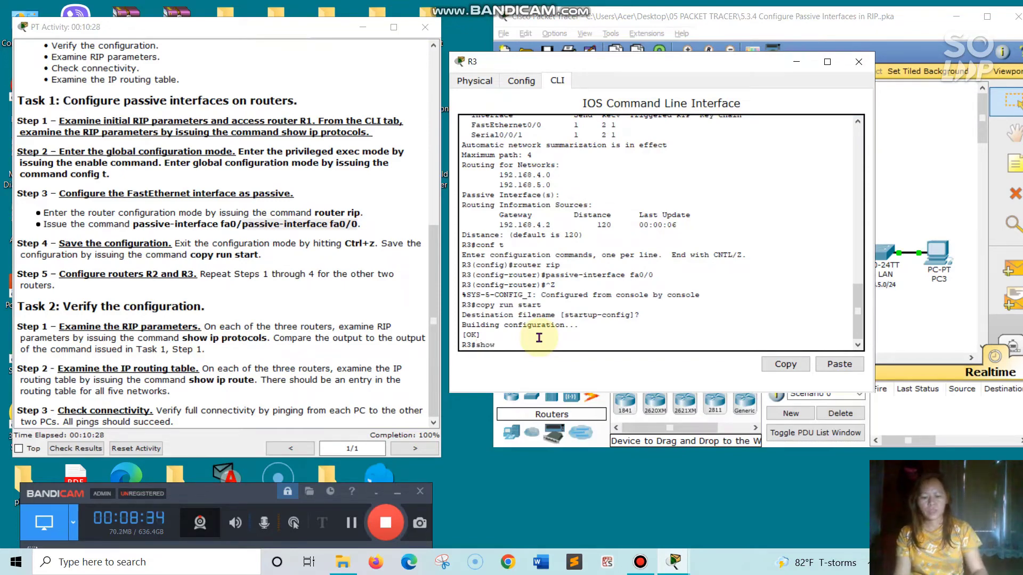
text( ip pro)
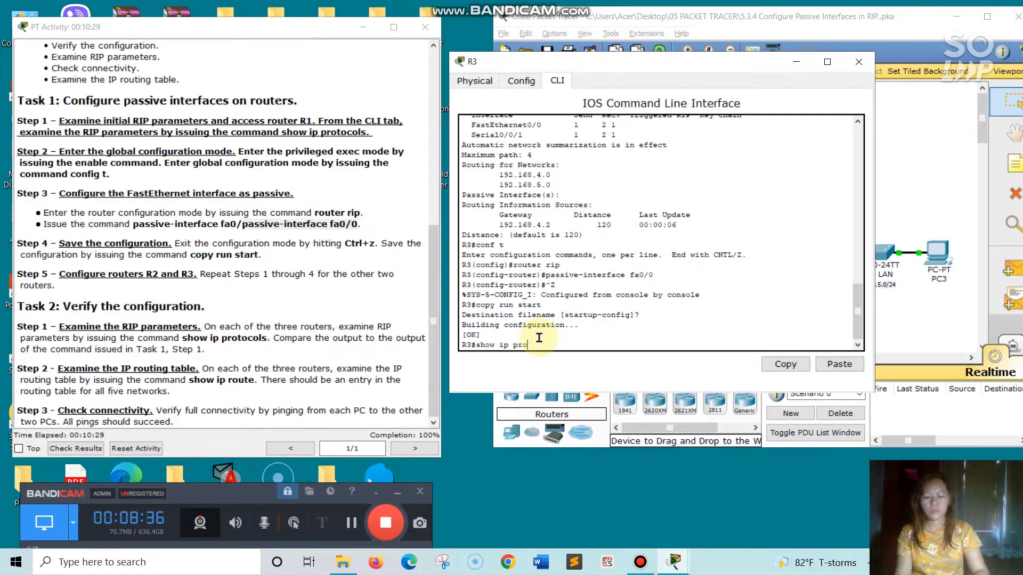
text(tocols)
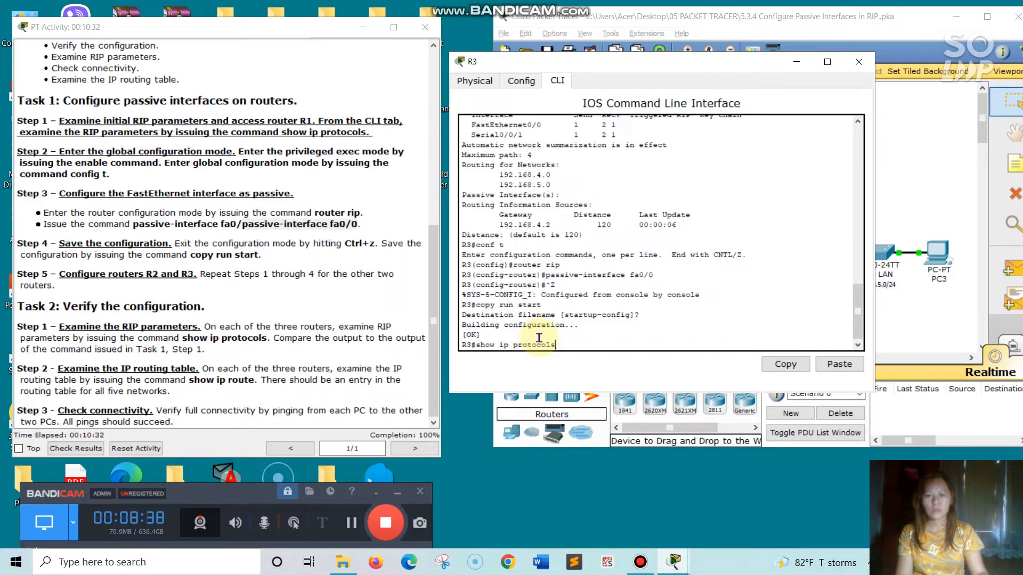
key(Return)
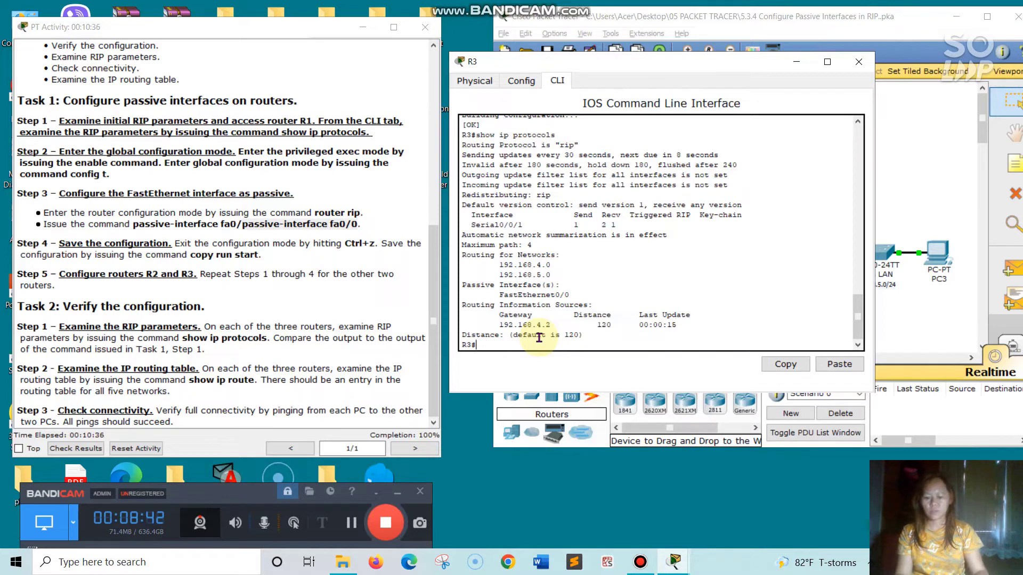
Display R3's routing table with show ip route, then close R3's window
text(show)
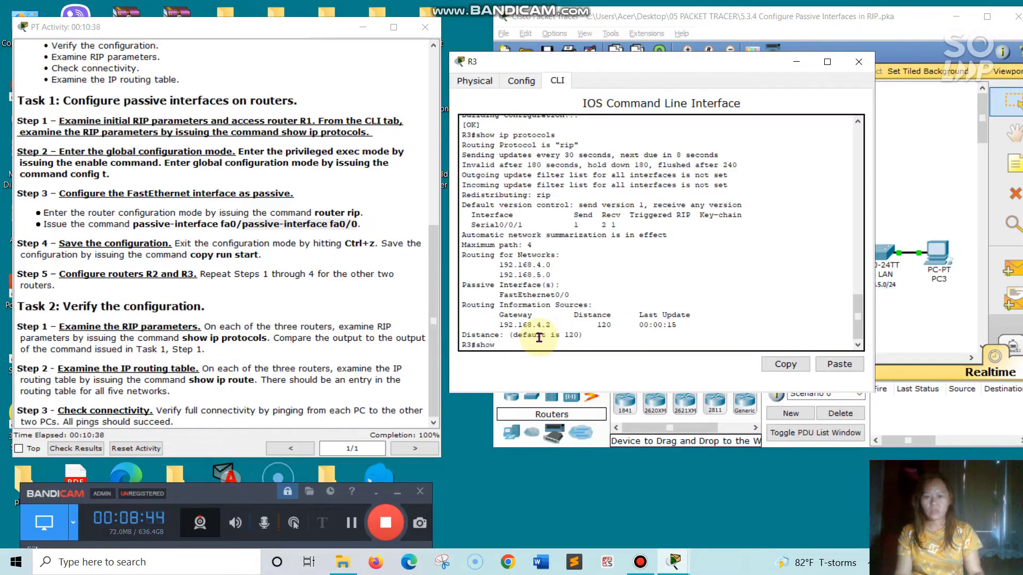
text( ip)
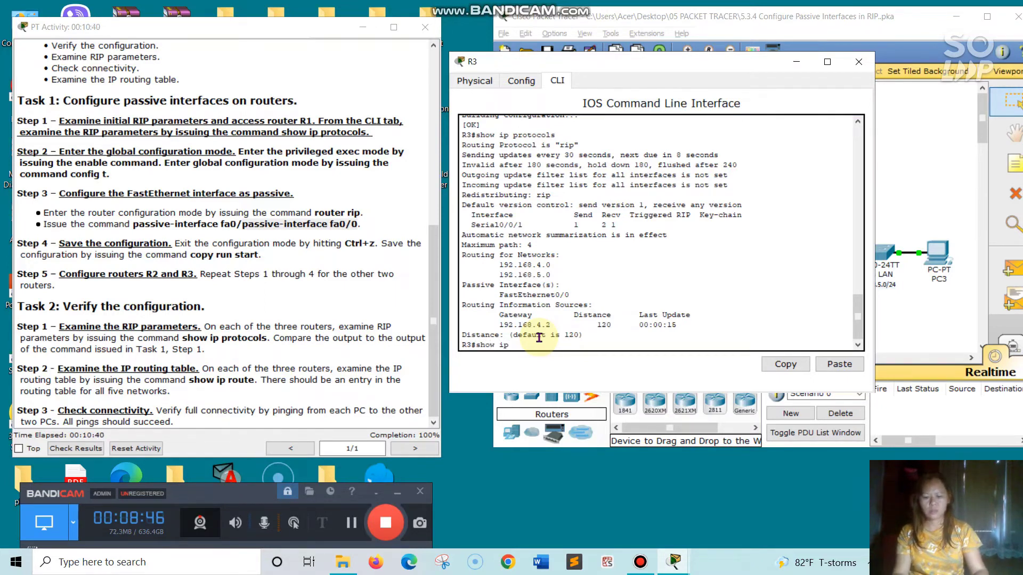
text( rou)
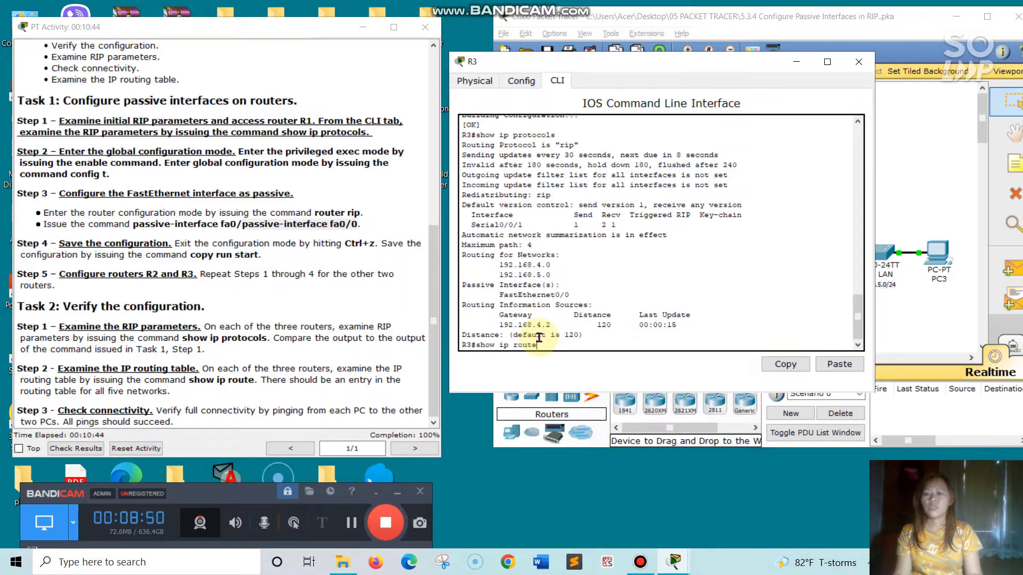
text(te)
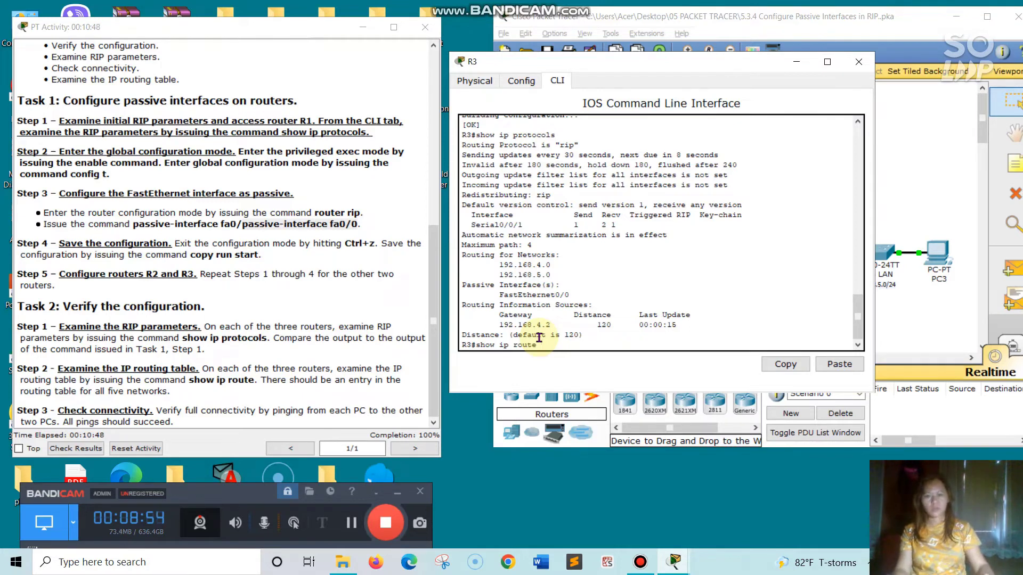
key(Return)
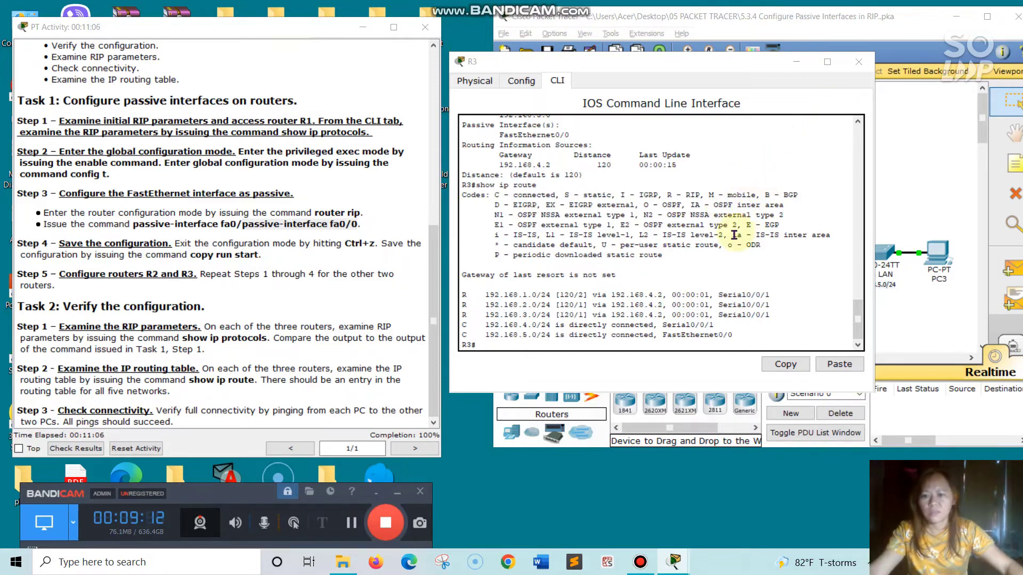
click(858, 61)
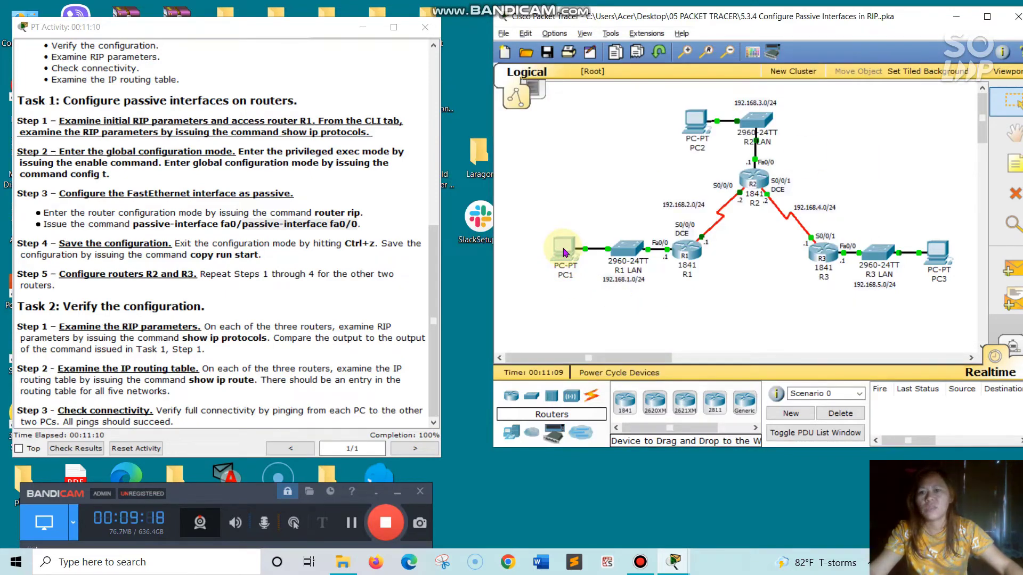
Open PC1, copy PC2's IP address 192.168.3.10 from its IP Configuration, and close PC2's window
click(564, 252)
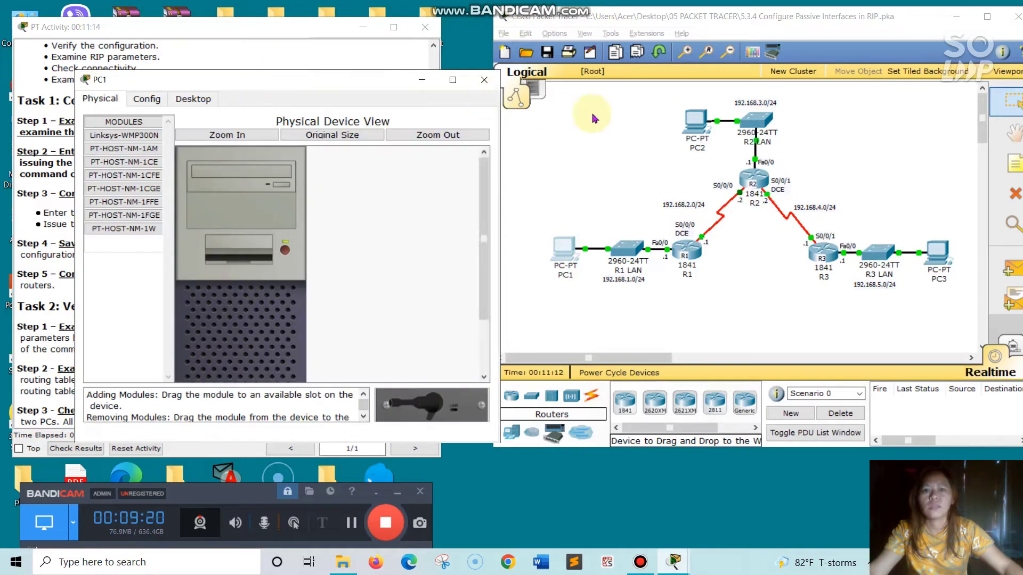
click(698, 123)
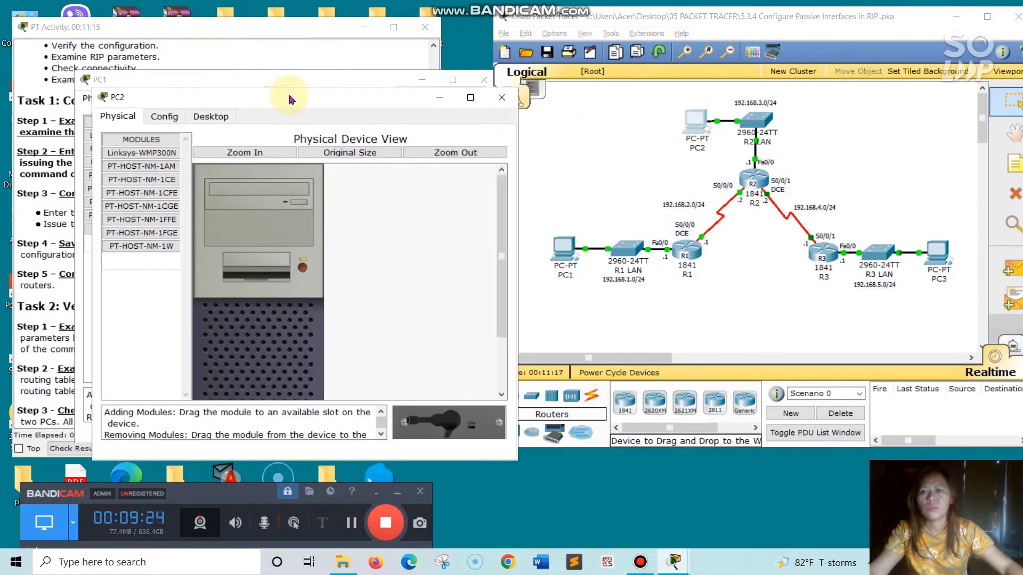
drag(717, 96, 742, 93)
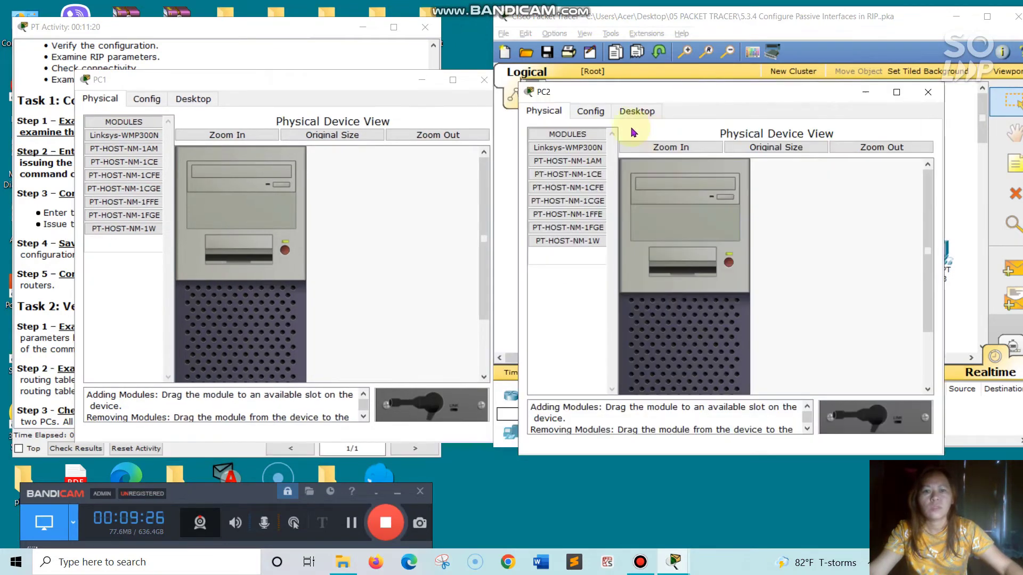
click(647, 110)
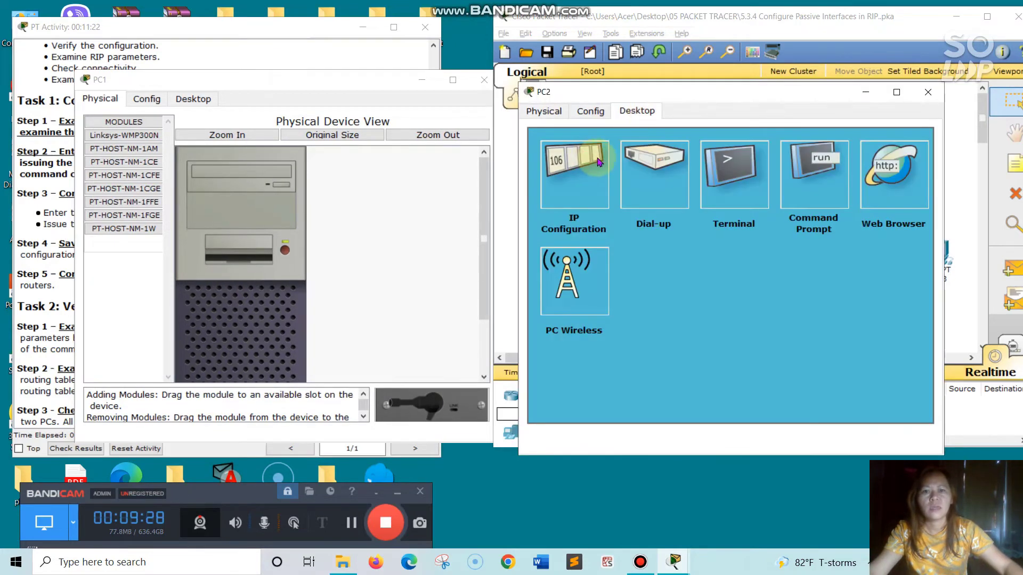
click(583, 166)
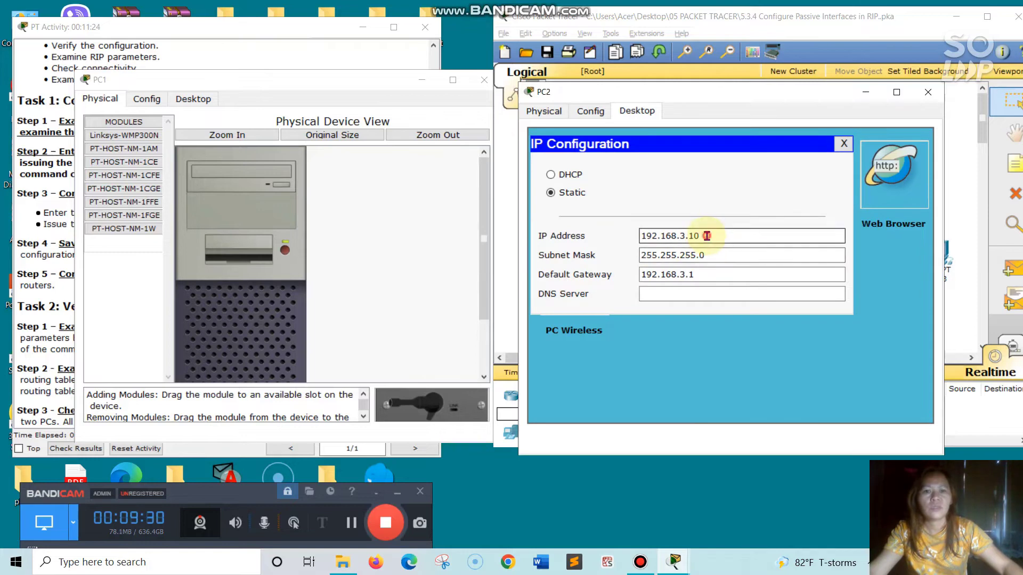
drag(704, 235, 646, 235)
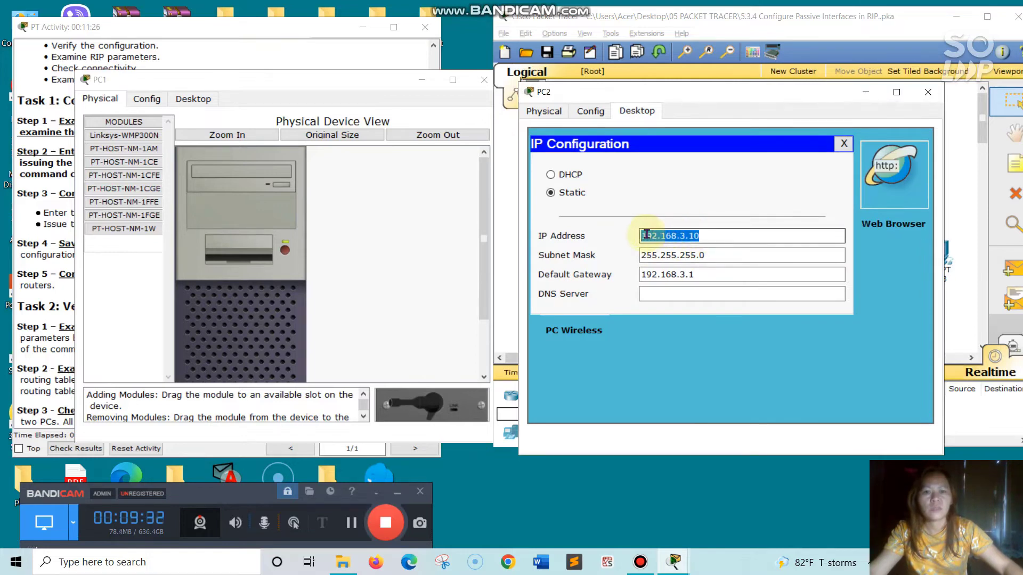
drag(718, 233, 639, 236)
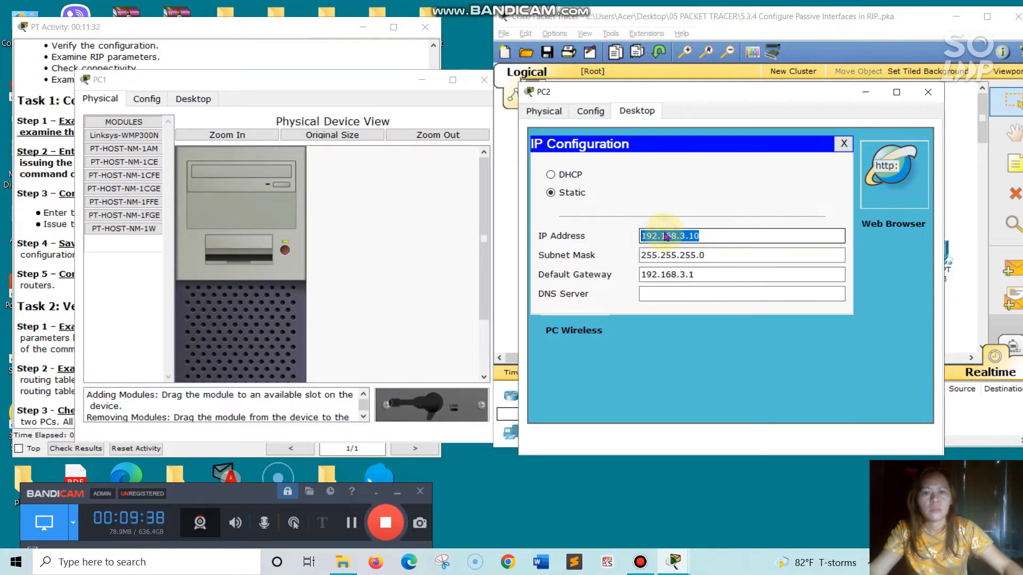
right_click(664, 233)
click(690, 291)
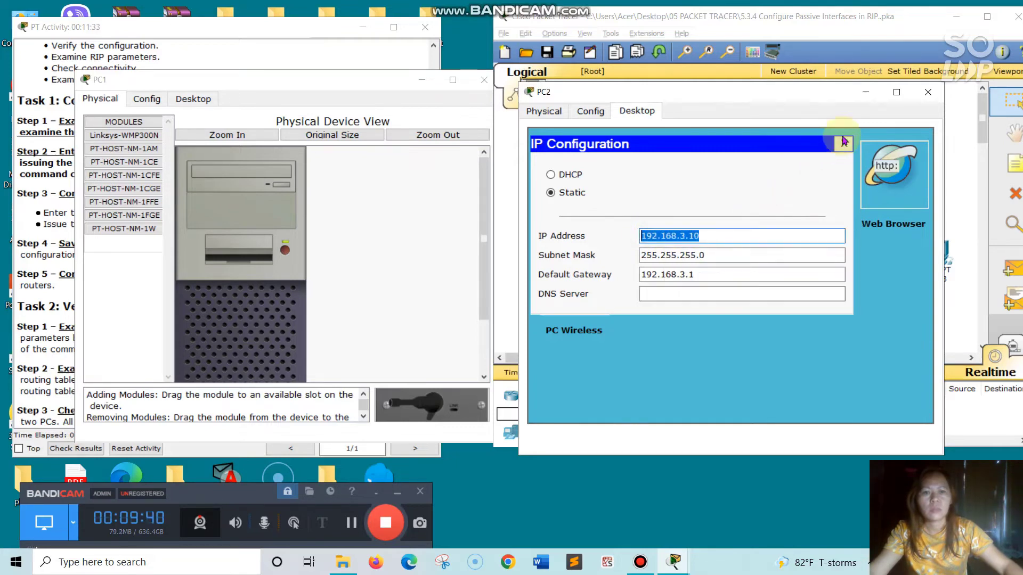
click(927, 92)
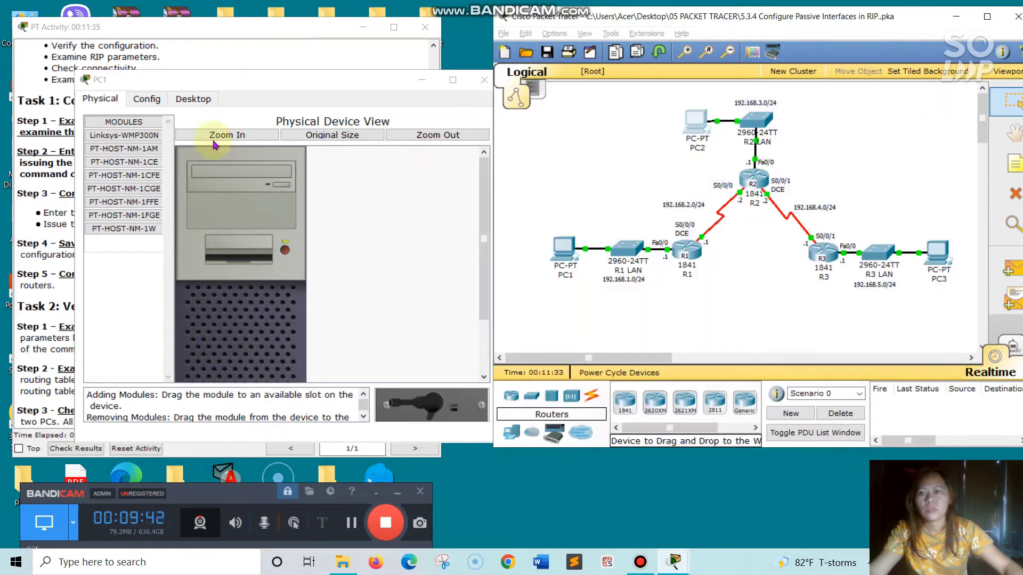
Open PC1's command prompt and ping PC2 at 192.168.3.10 twice, pasting the copied address each time
click(209, 101)
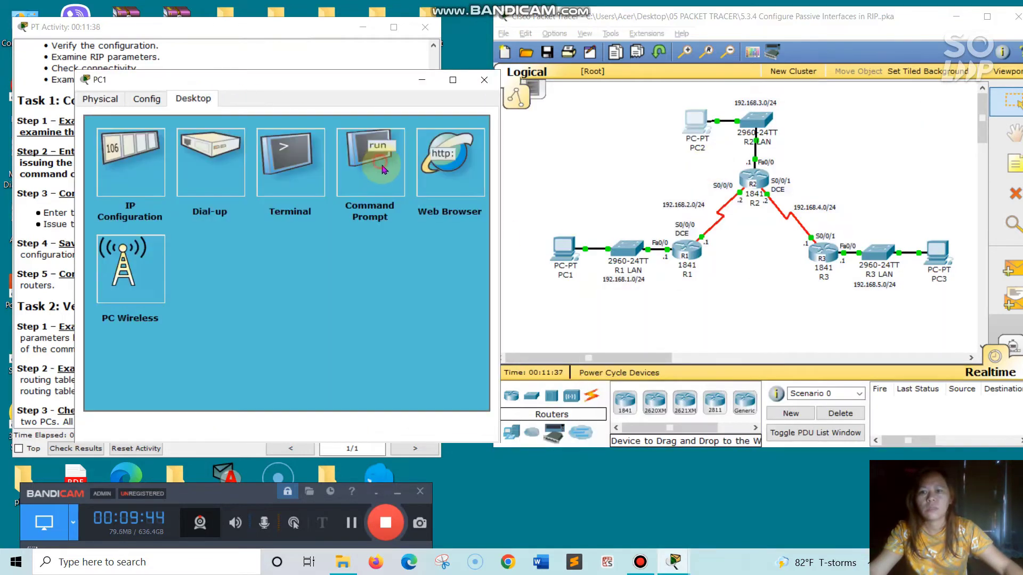
click(381, 167)
click(183, 184)
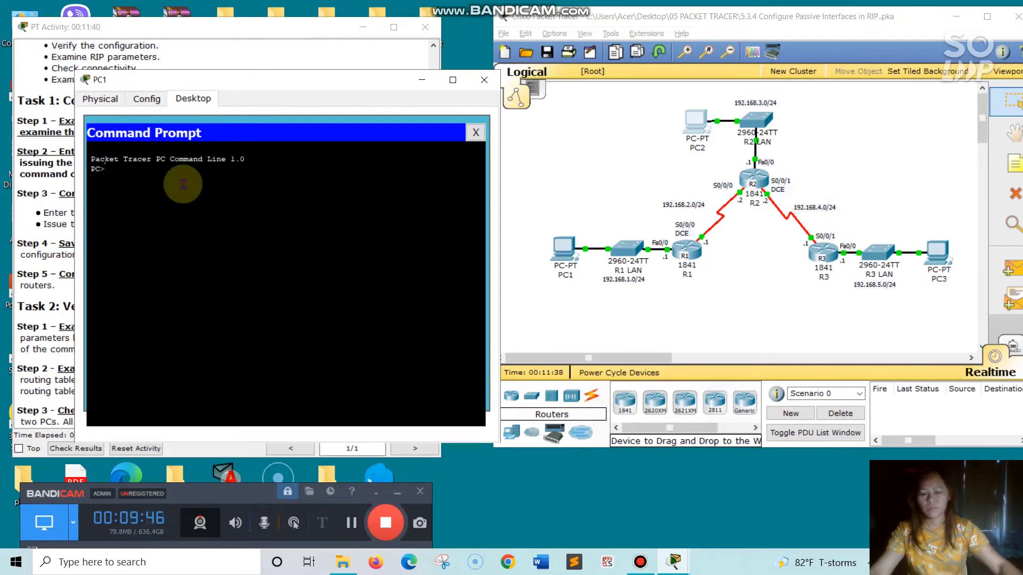
text(ping)
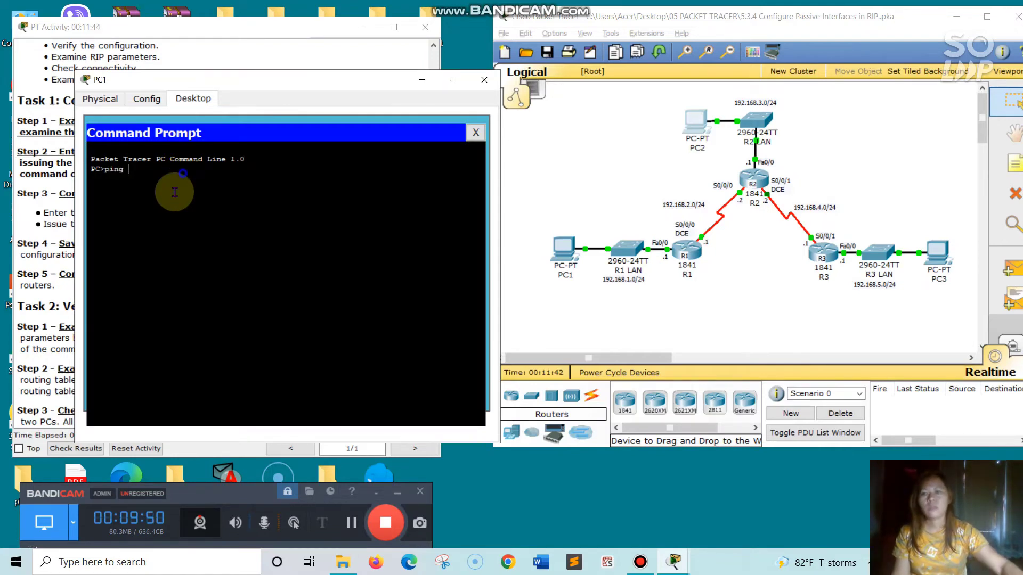
right_click(175, 185)
click(195, 215)
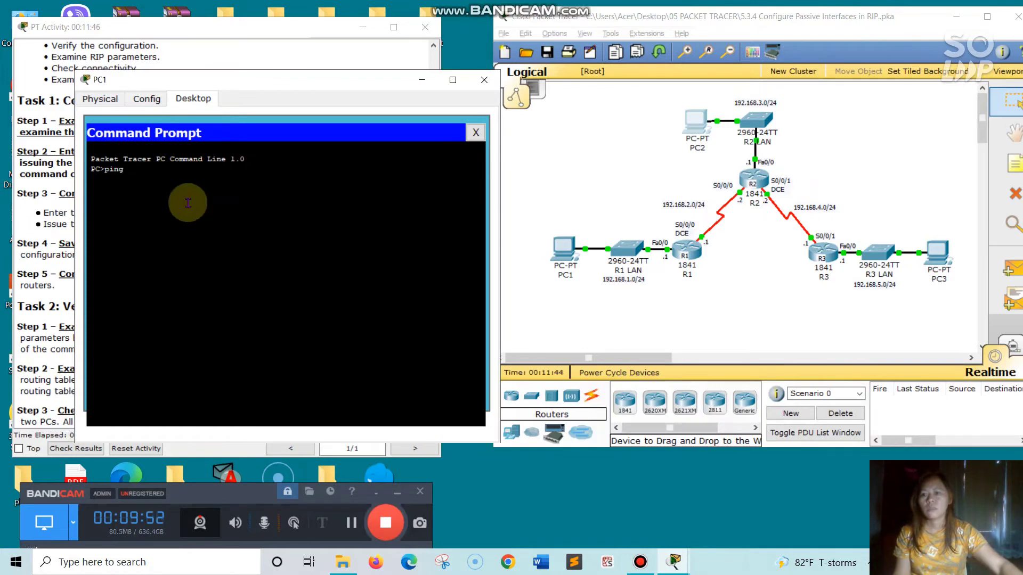
key(Return)
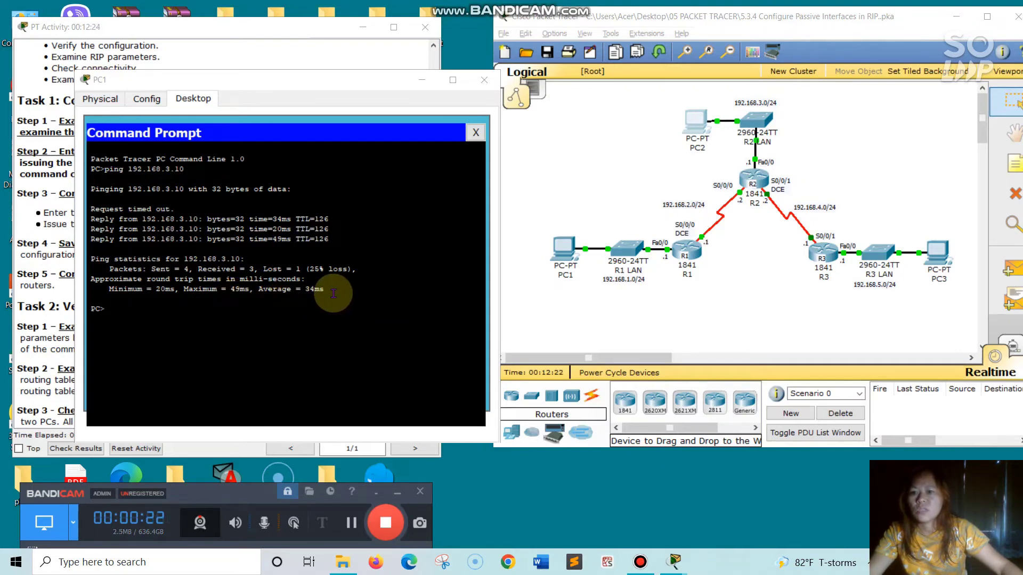
click(129, 307)
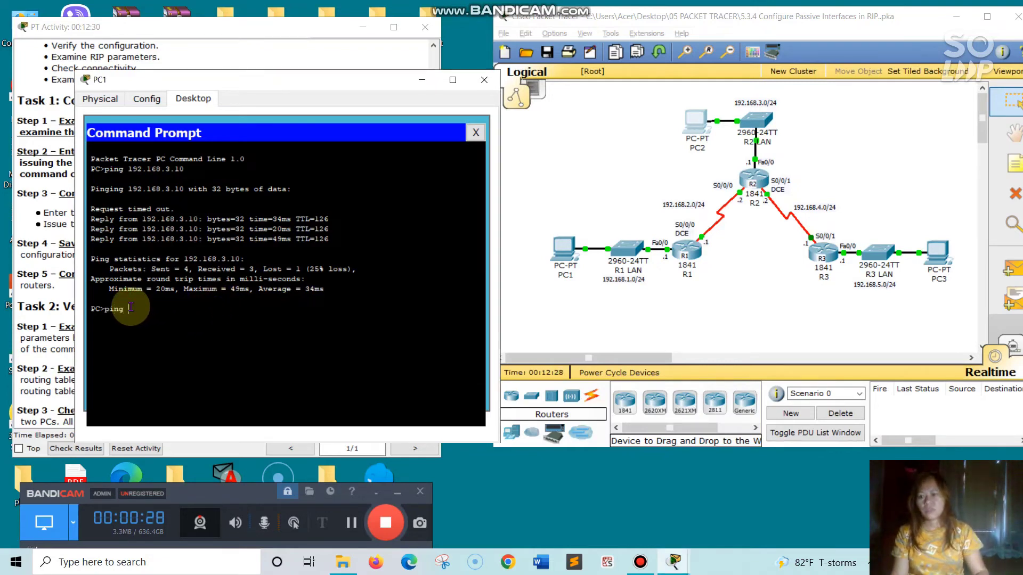
right_click(115, 335)
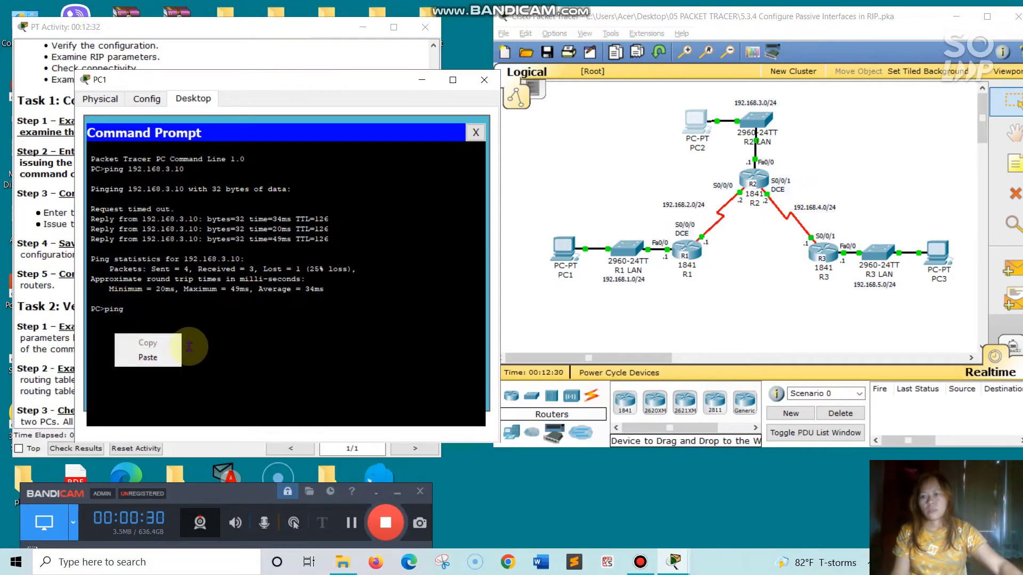
click(145, 358)
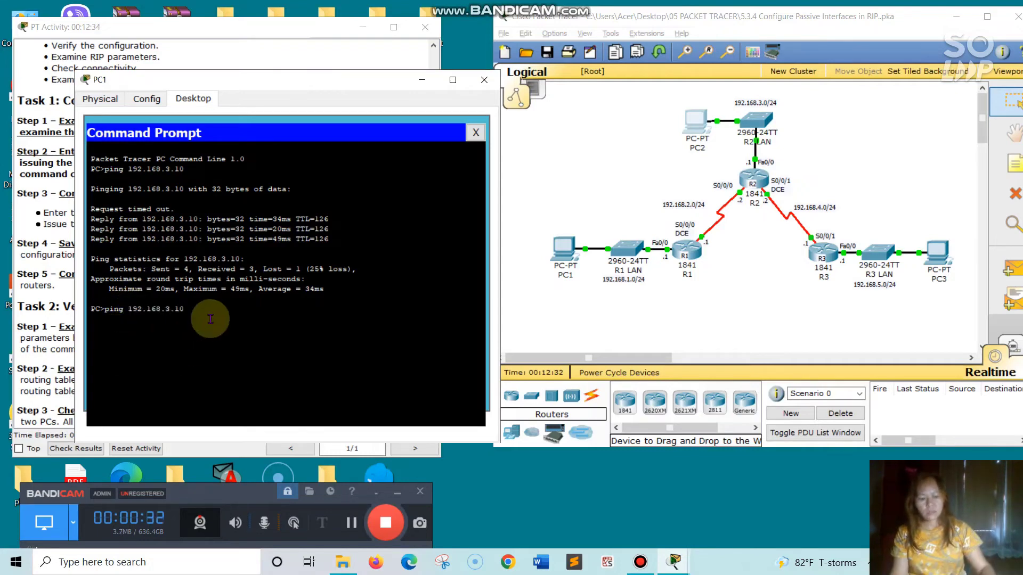
key(Return)
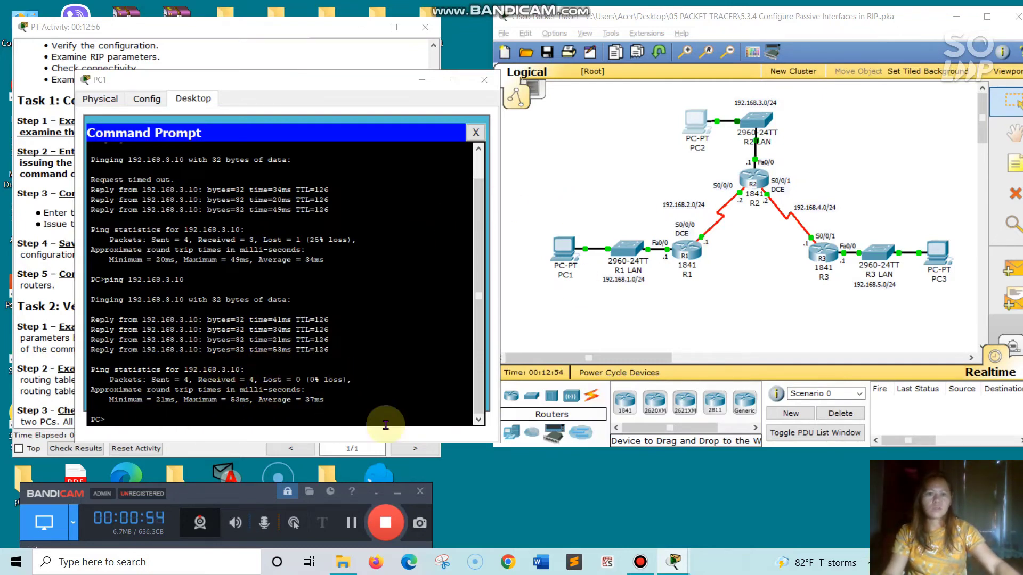
Open PC3, copy its IP address 192.168.5.10 from IP Configuration, and close PC3's window
click(939, 254)
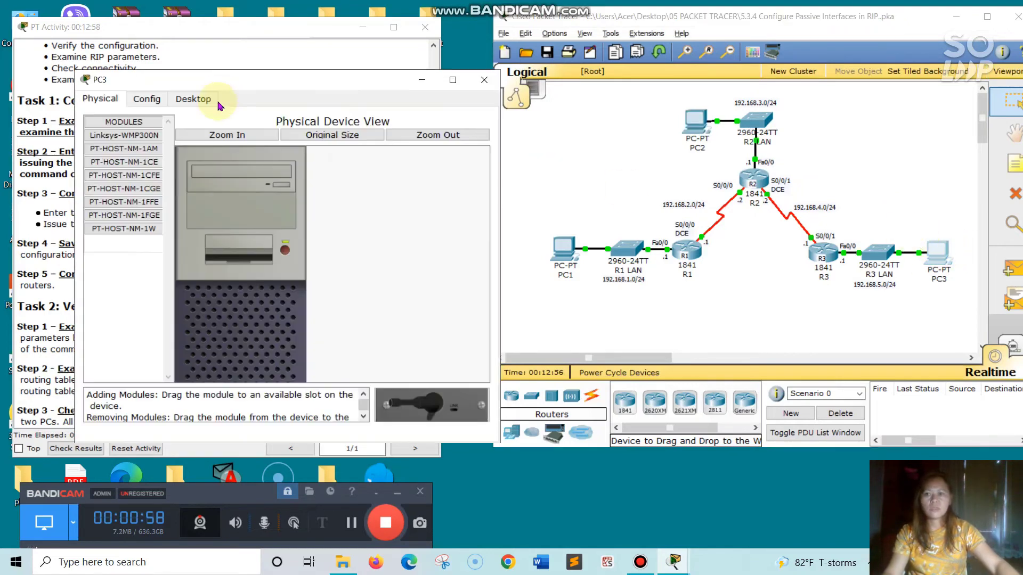
drag(230, 83, 552, 75)
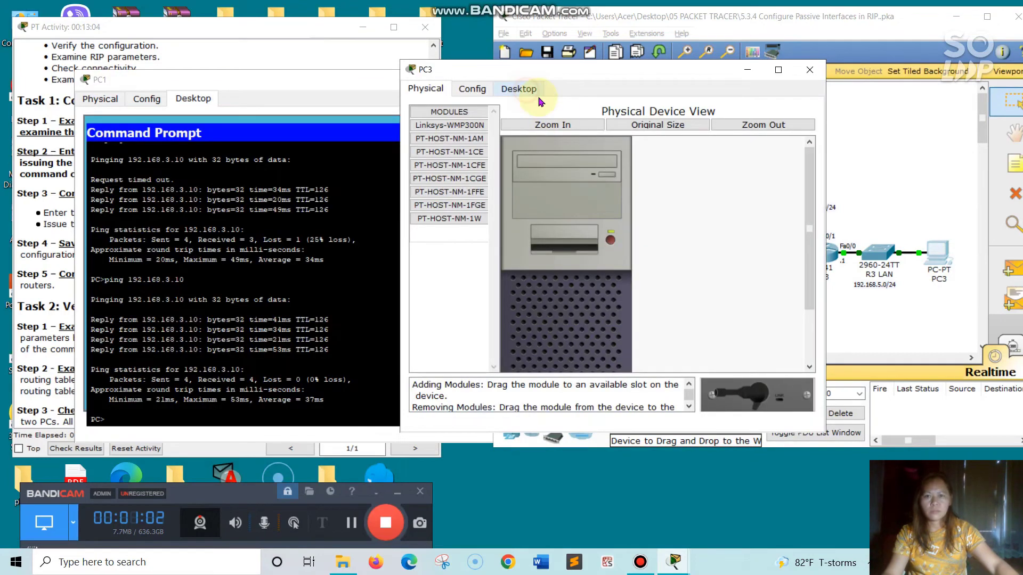
click(539, 93)
click(472, 141)
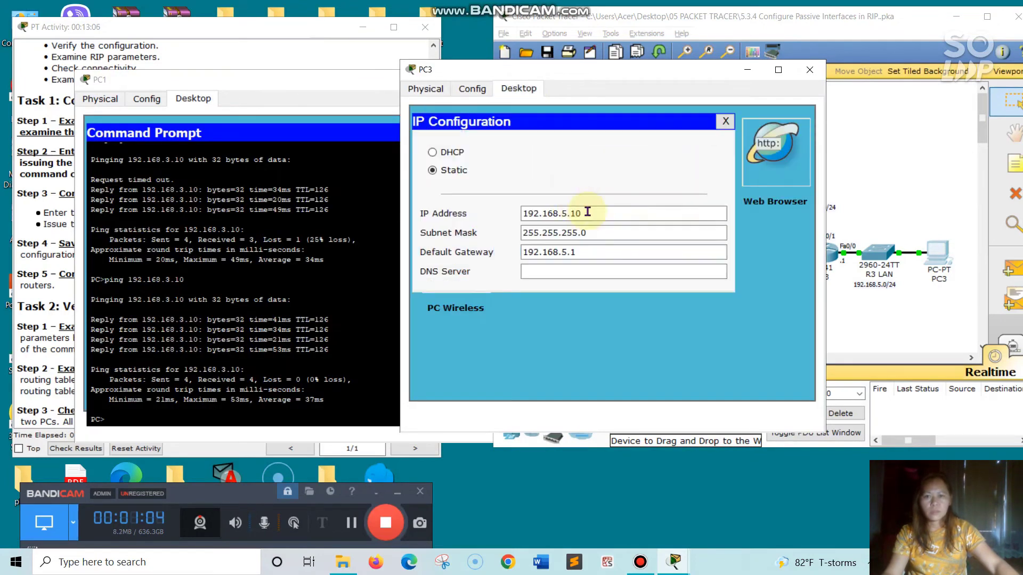
click(587, 212)
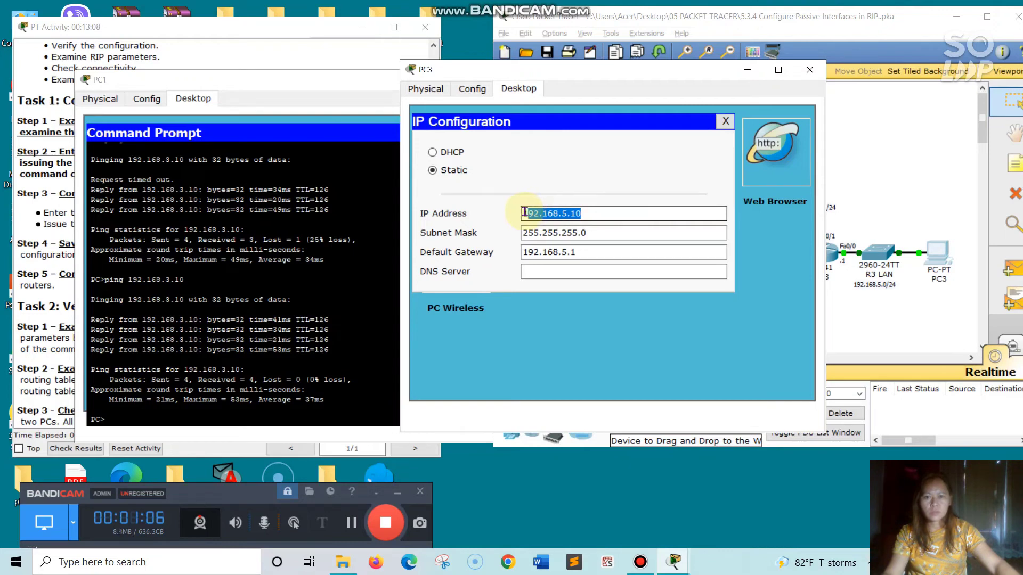
right_click(546, 207)
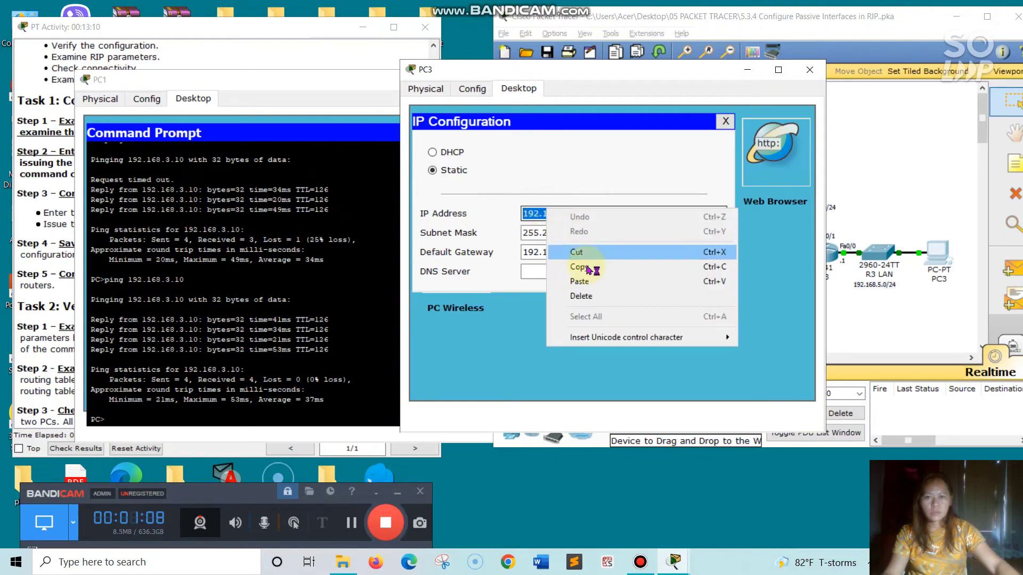
click(570, 266)
click(811, 71)
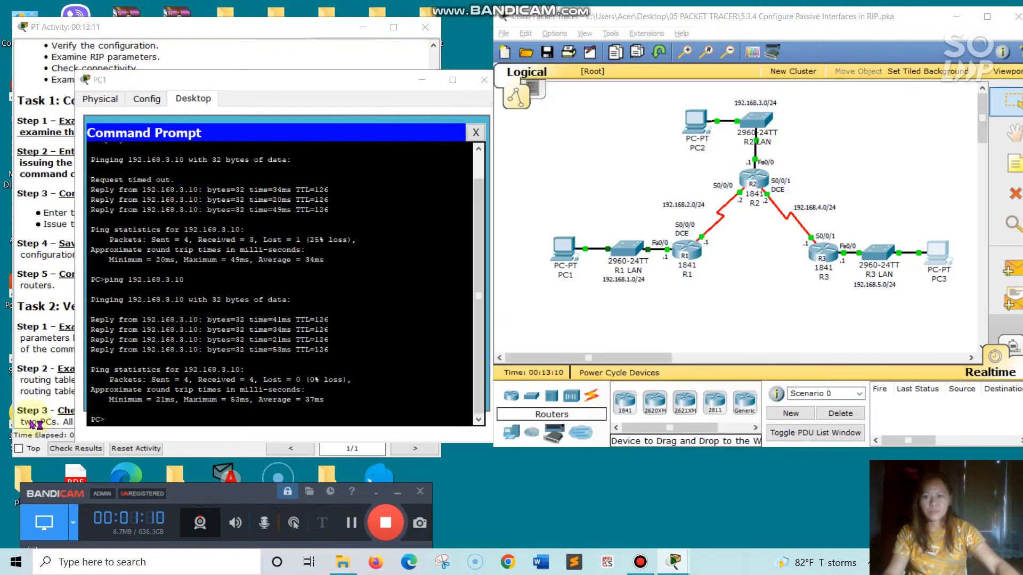
Ping PC3 at 192.168.5.10 twice from PC1's command prompt
click(120, 416)
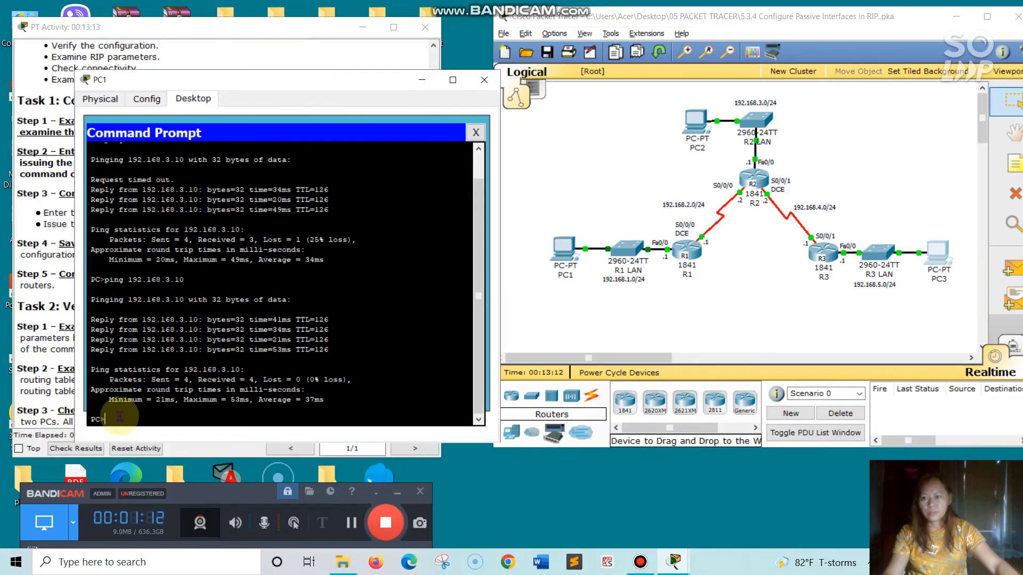
text(ping)
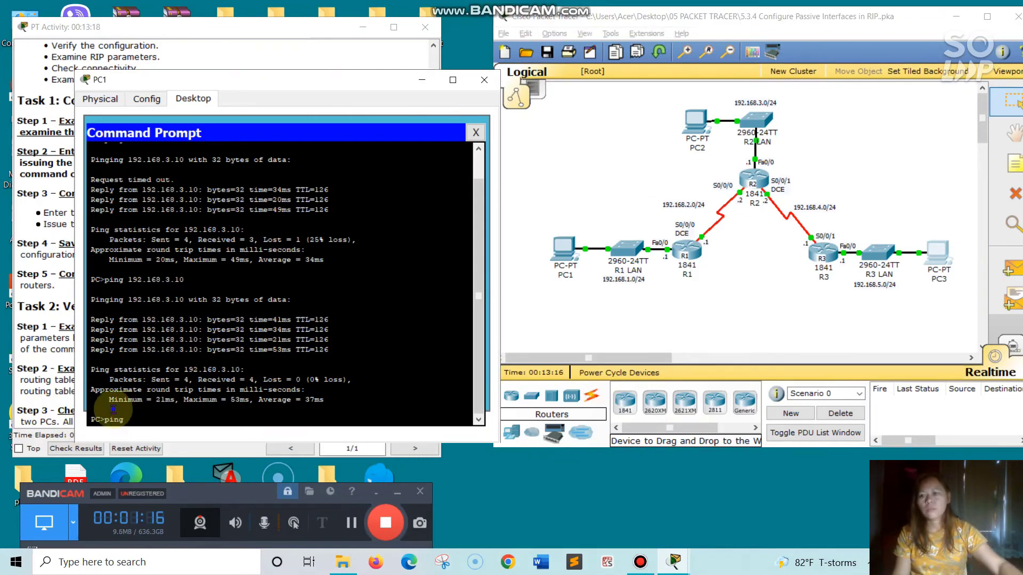
right_click(114, 411)
click(145, 433)
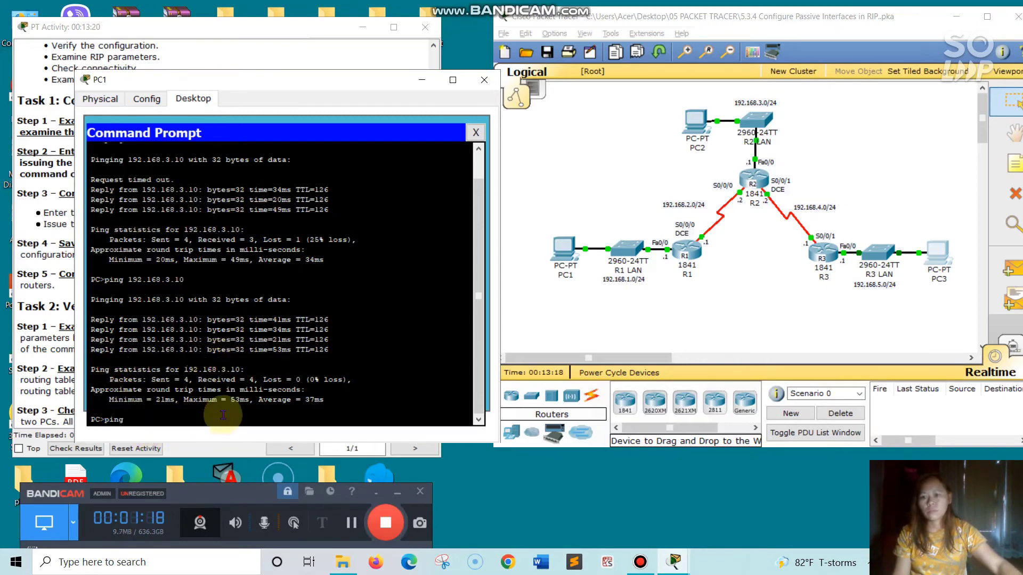
key(Return)
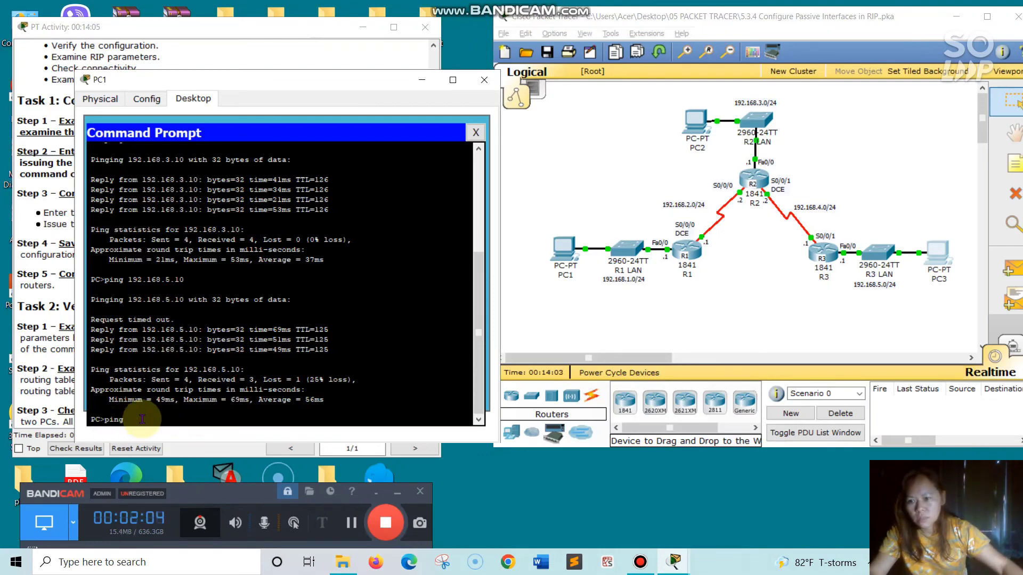
text(192.168.5.10)
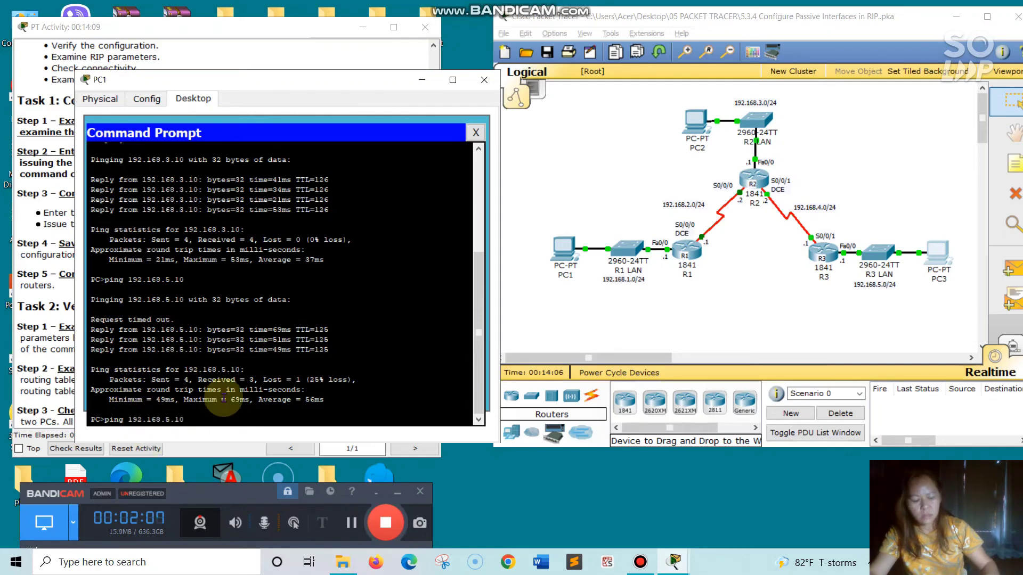
key(Return)
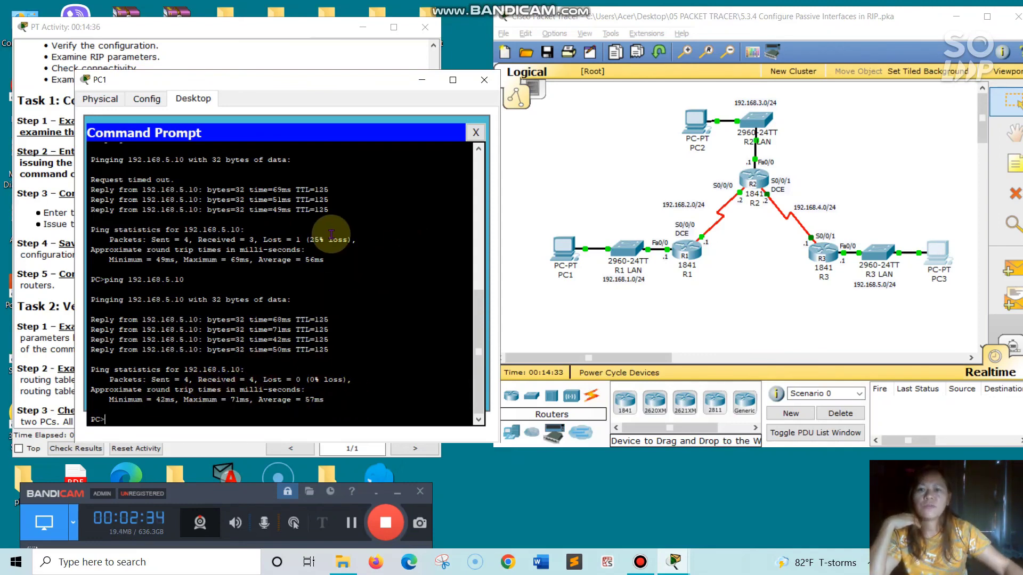
Close PC1's window and review the activity instructions for the passive-interface configuration and verification tasks
click(485, 80)
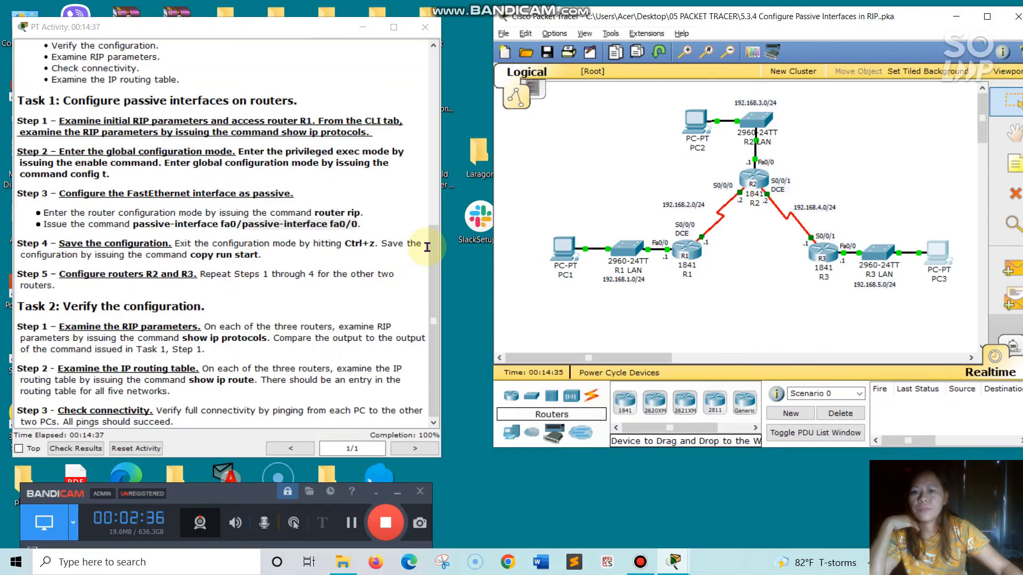
click(431, 271)
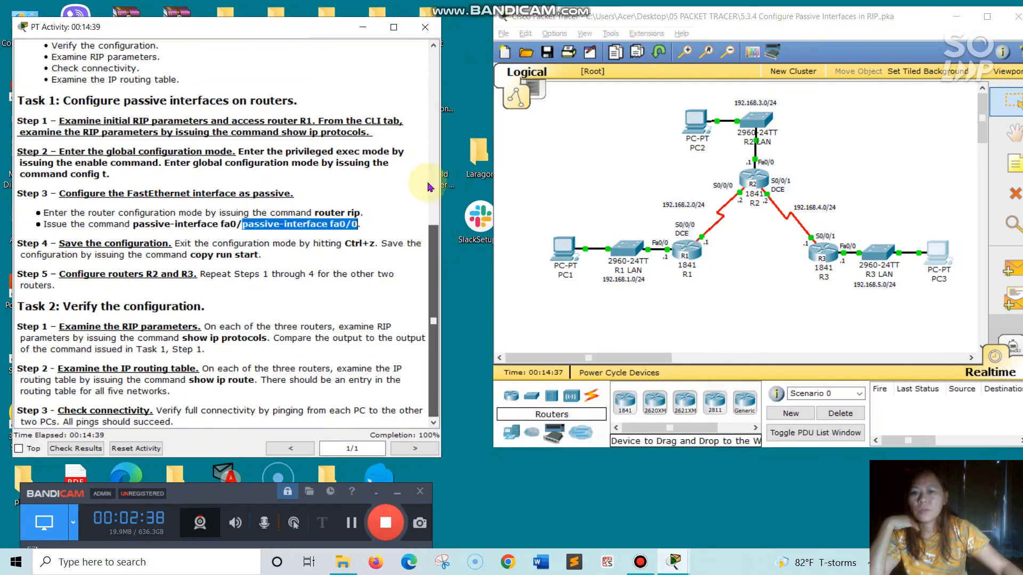
scroll(406, 174, up, 5)
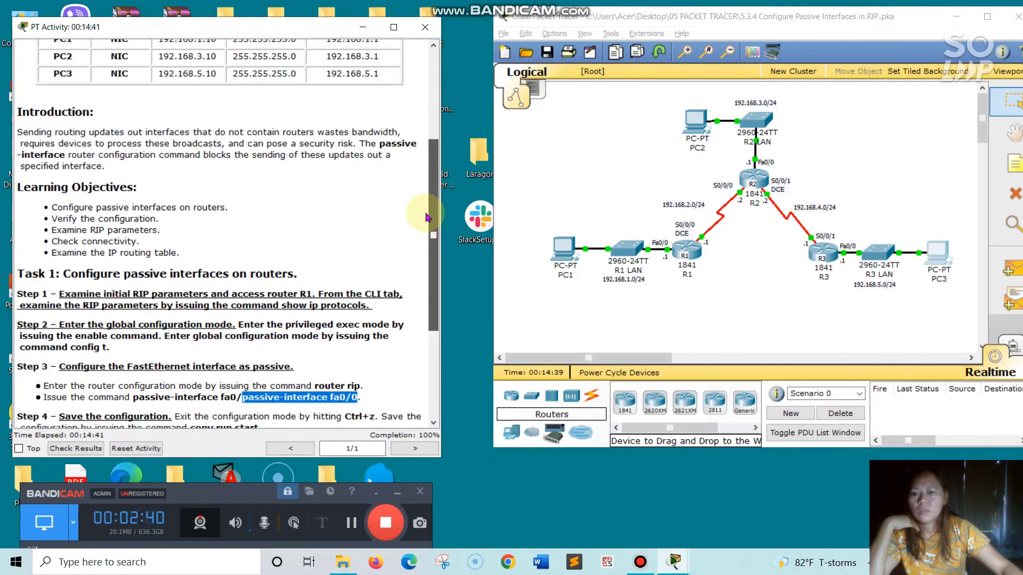
scroll(406, 174, down, 5)
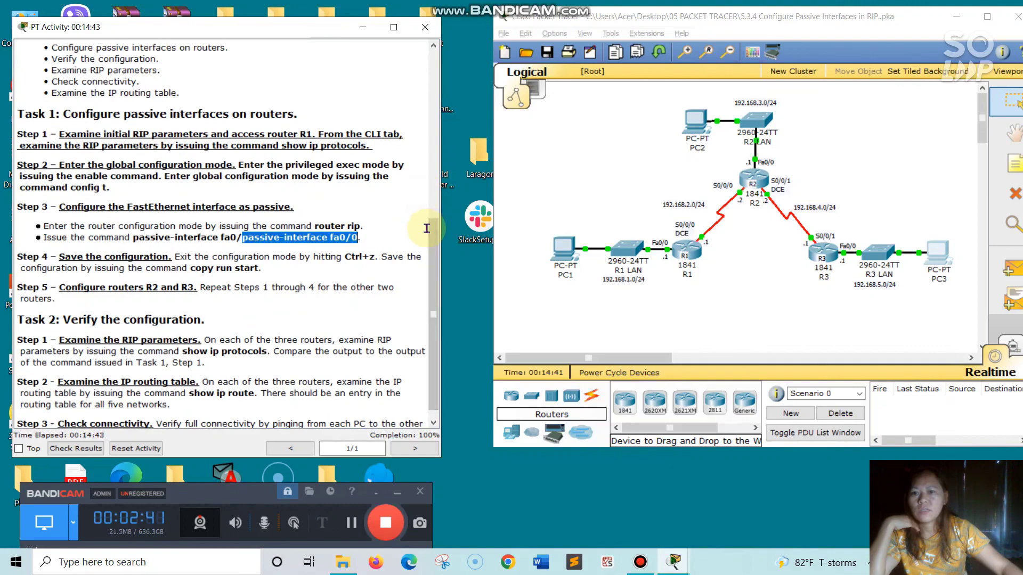
drag(433, 240, 28, 63)
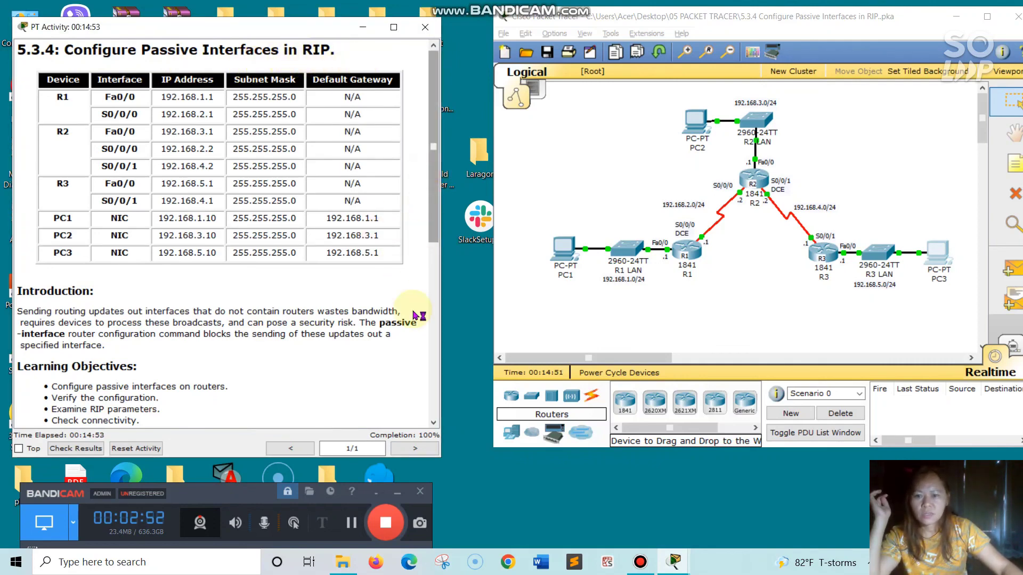
scroll(411, 320, down, 5)
scroll(415, 376, down, 2)
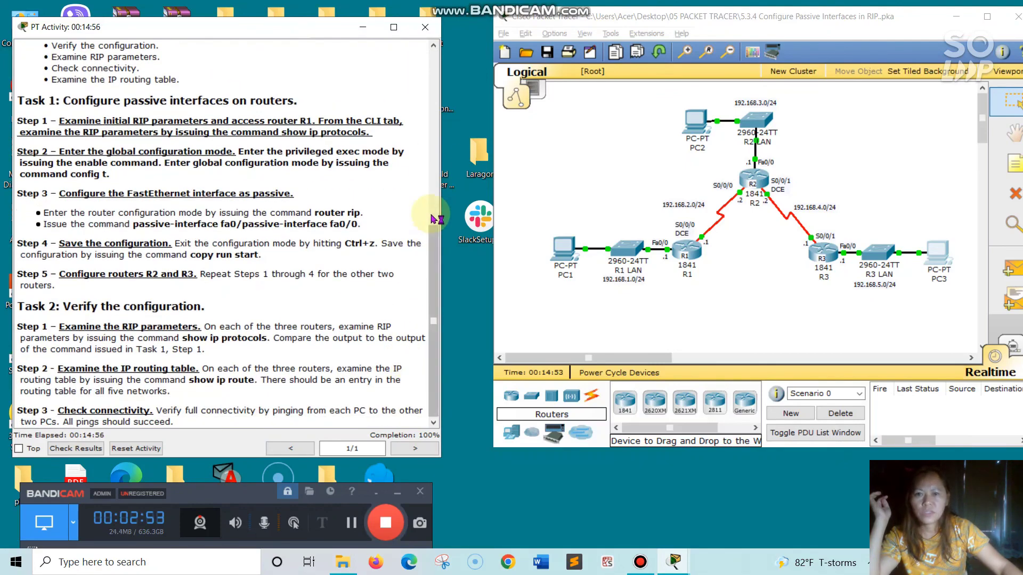